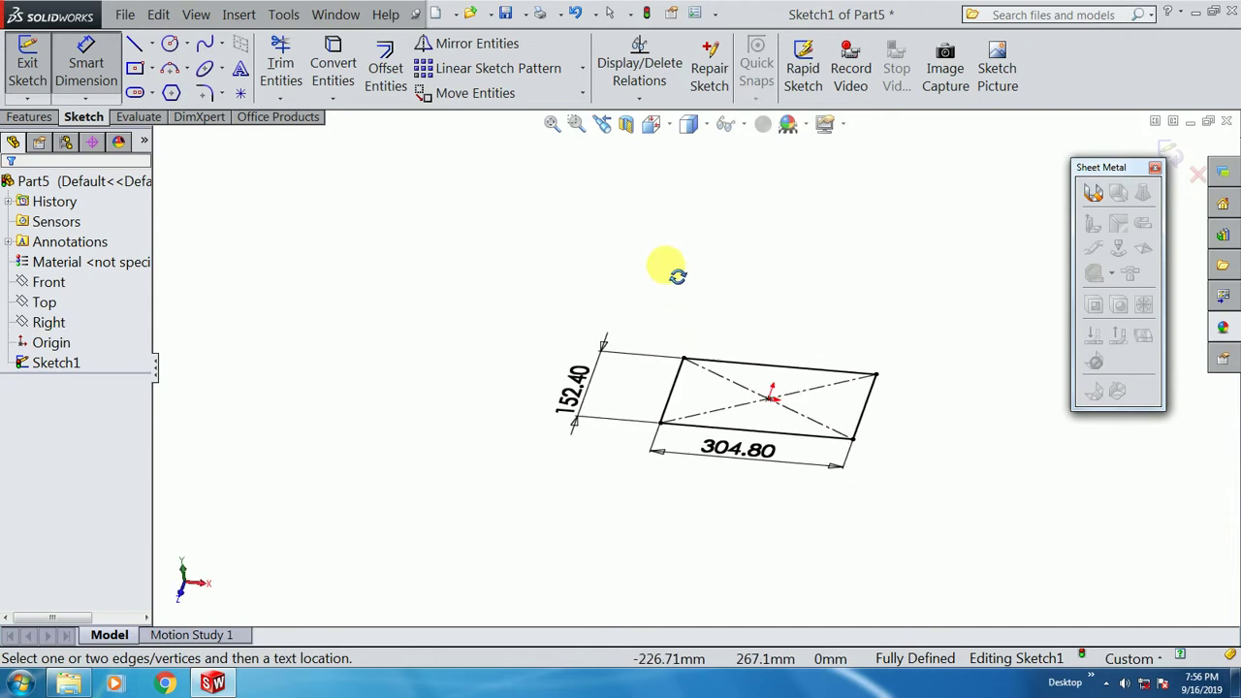
- Extrude the 304.80 by 152.40 mm rectangle with a blind depth of .75 ft
left_click(29, 116)
left_click(29, 88)
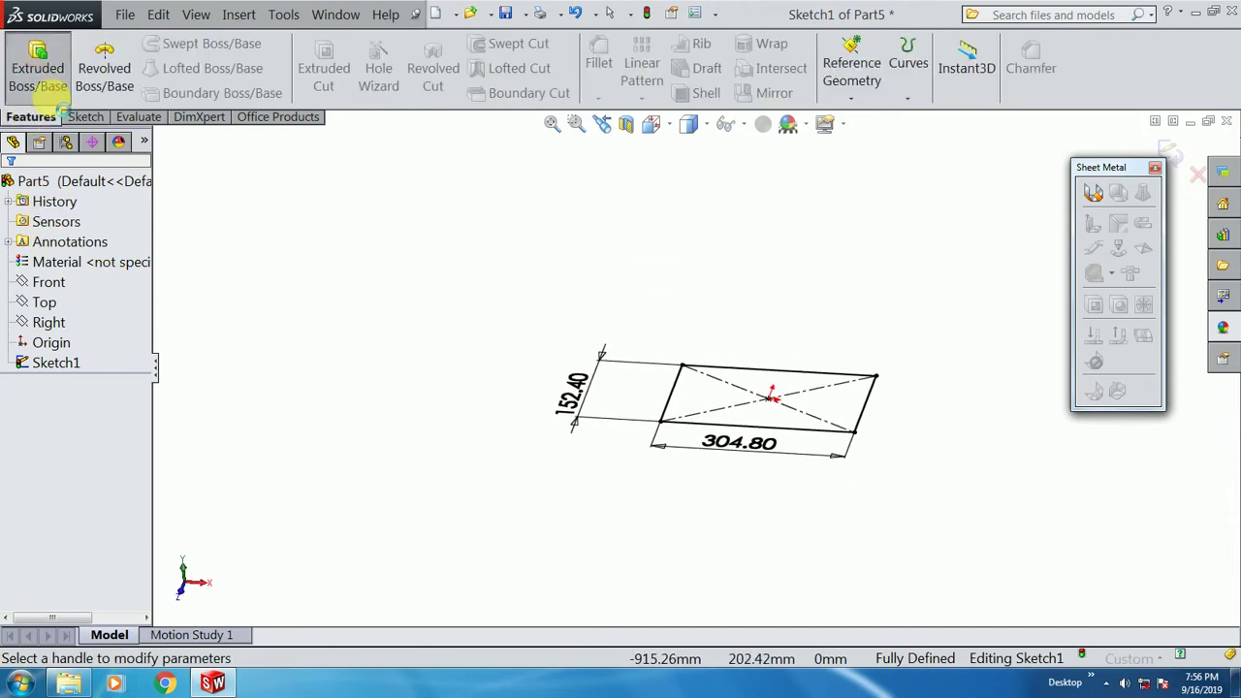
type(".75")
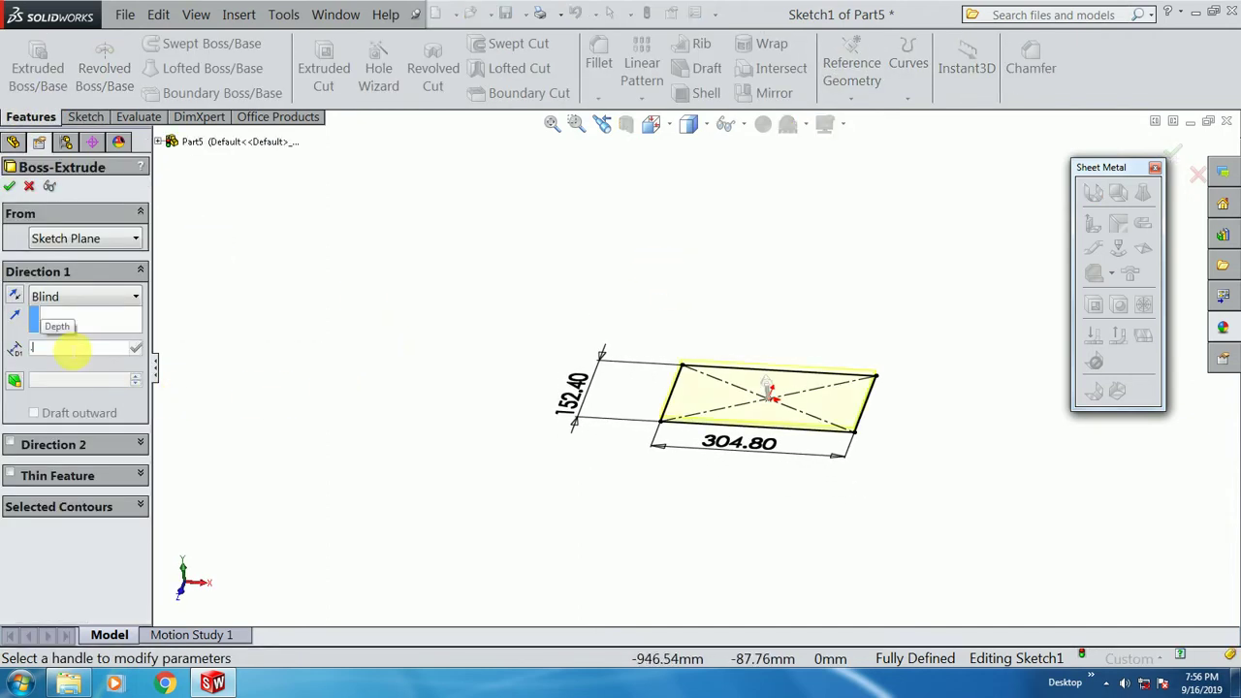
type("ft")
key("Return")
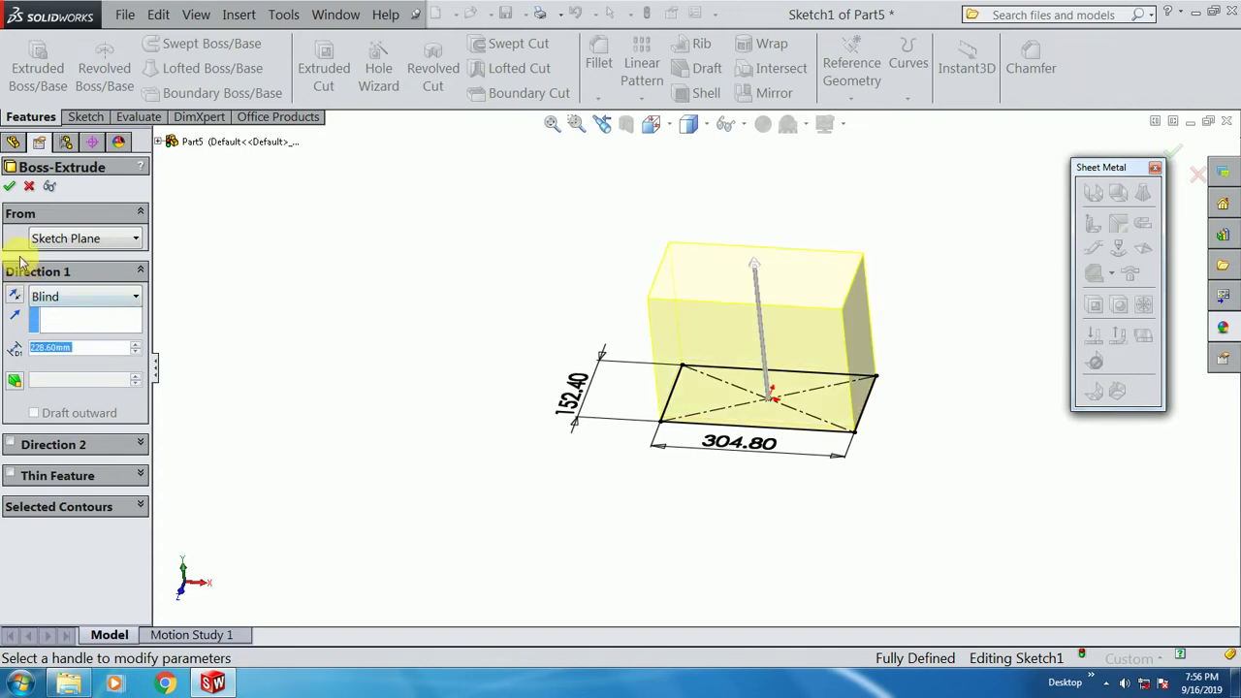
left_click(10, 186)
- Start converting the block to sheet metal, using the bottom face as fixed face and its four edges as bends
middle_click_drag(901, 262, 630, 328)
key("ctrl+7")
left_click(472, 240)
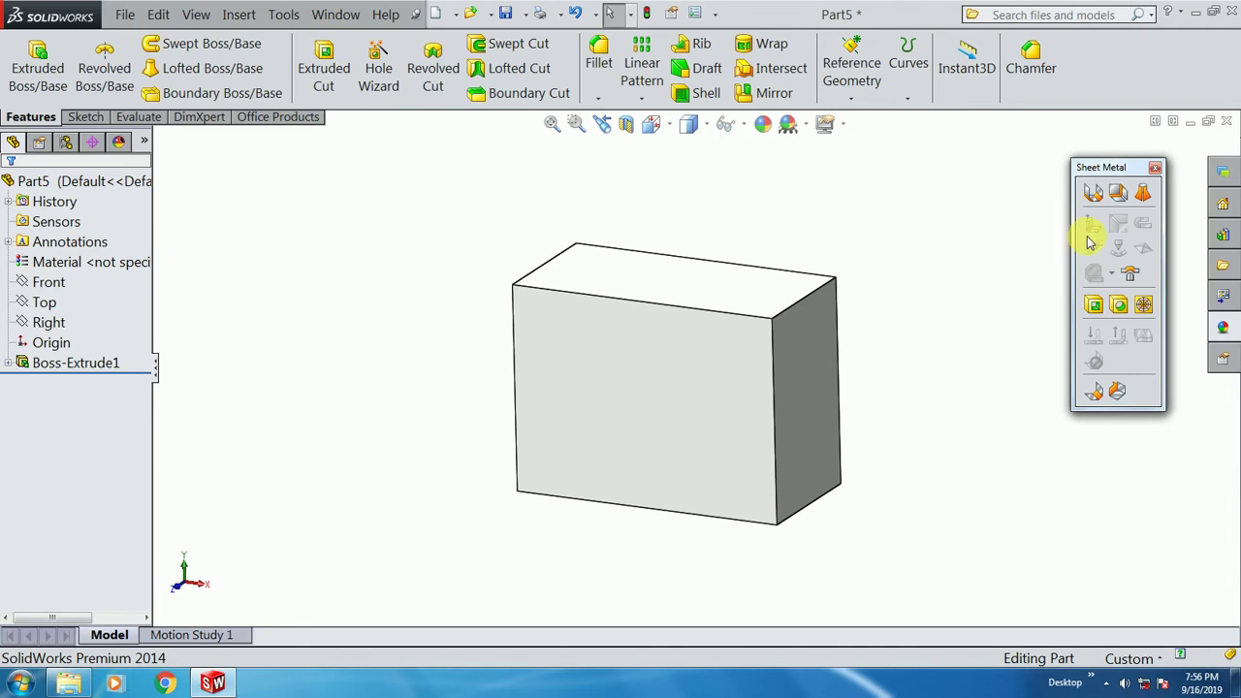
left_click(1122, 197)
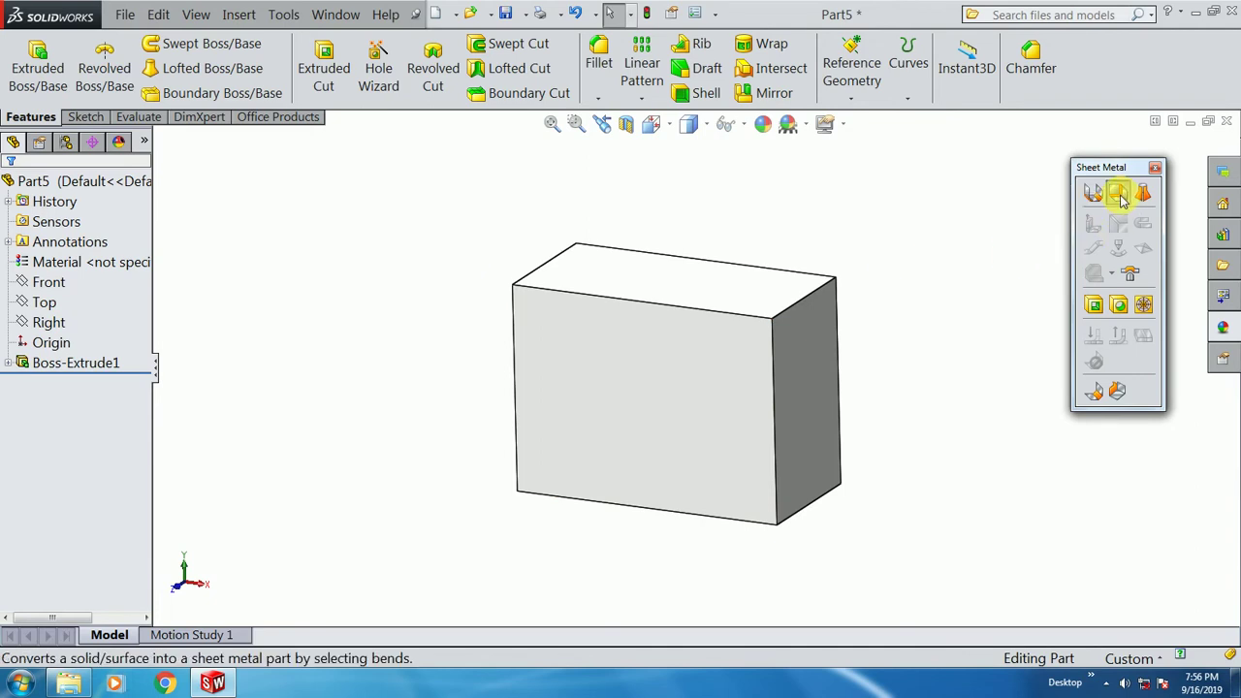
left_click(630, 491)
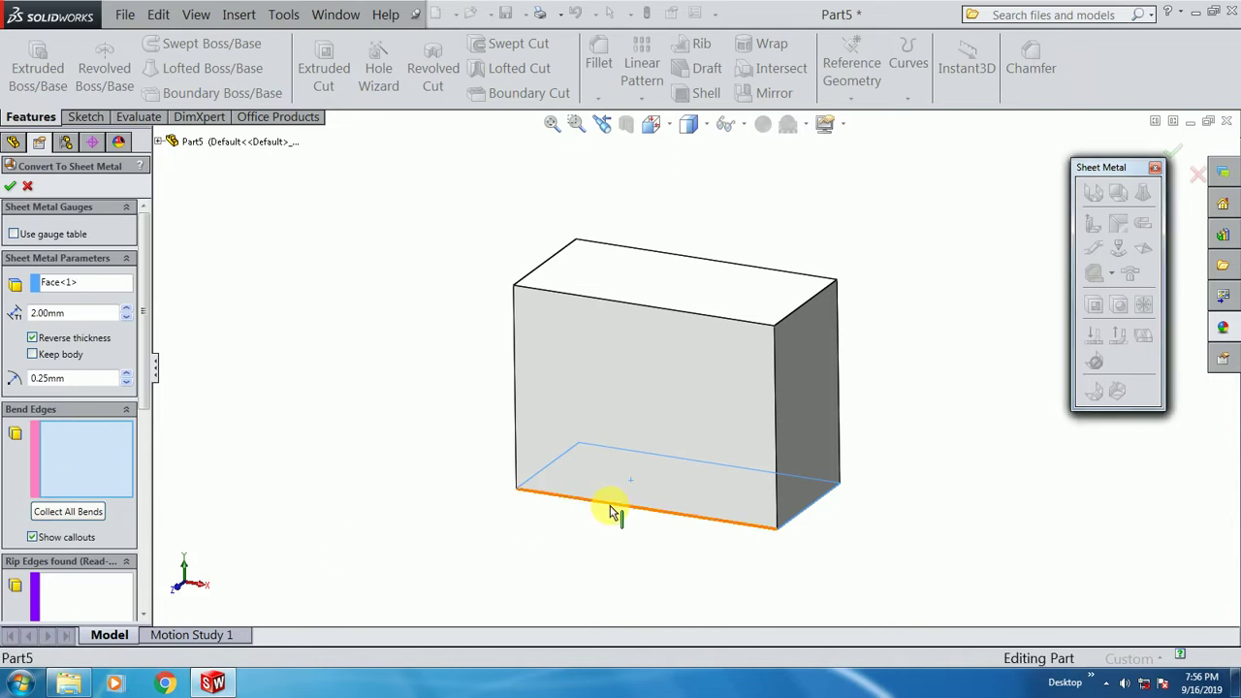
left_click(614, 506)
left_click(811, 512)
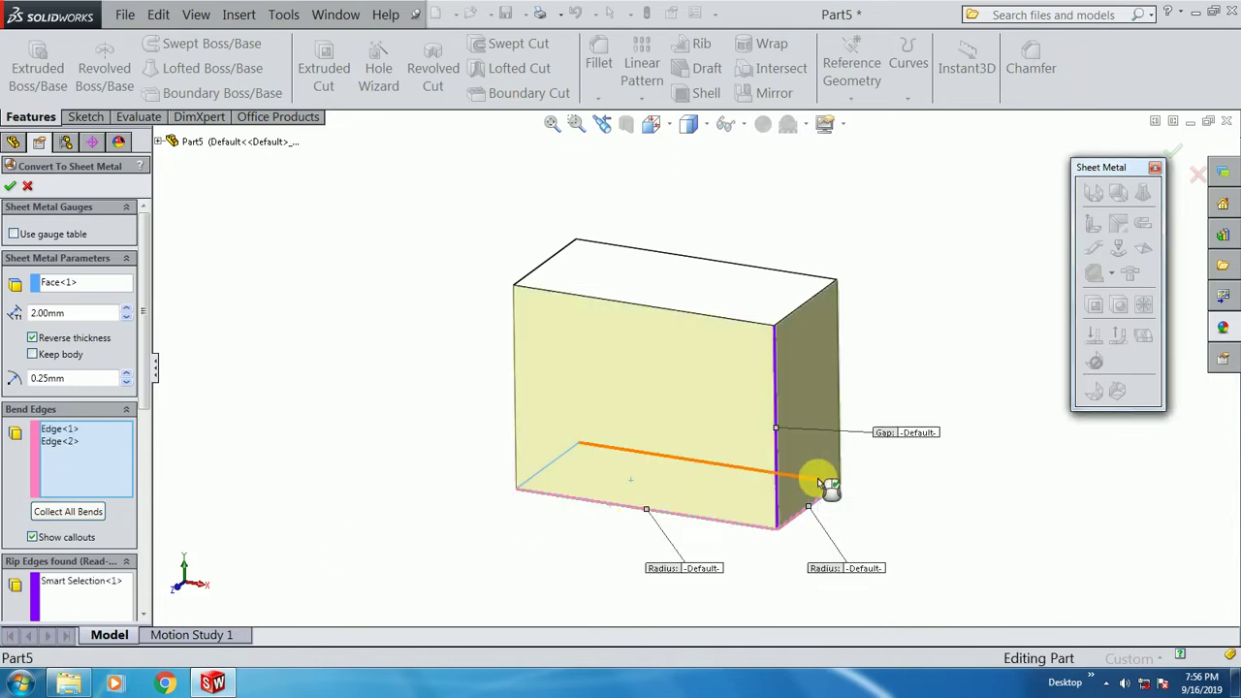
left_click(819, 481)
left_click(485, 478)
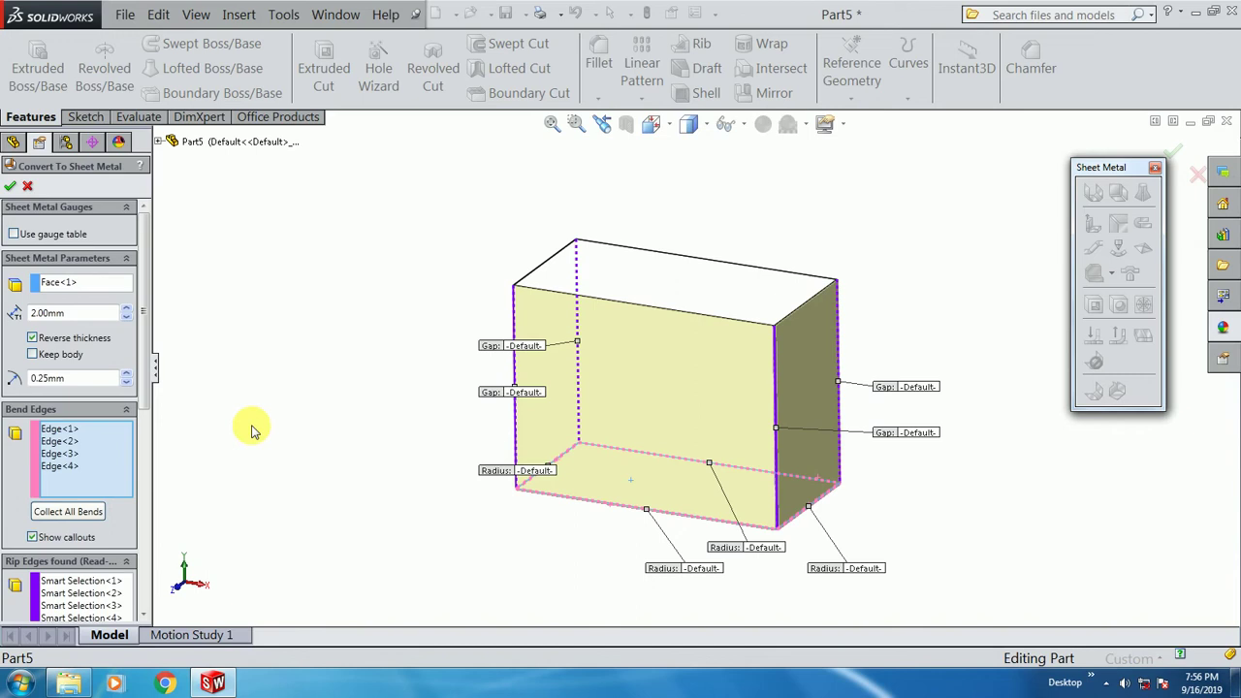
- Set the default corner gap to 0.50 mm and complete the sheet metal conversion
left_click_drag(143, 361, 146, 546)
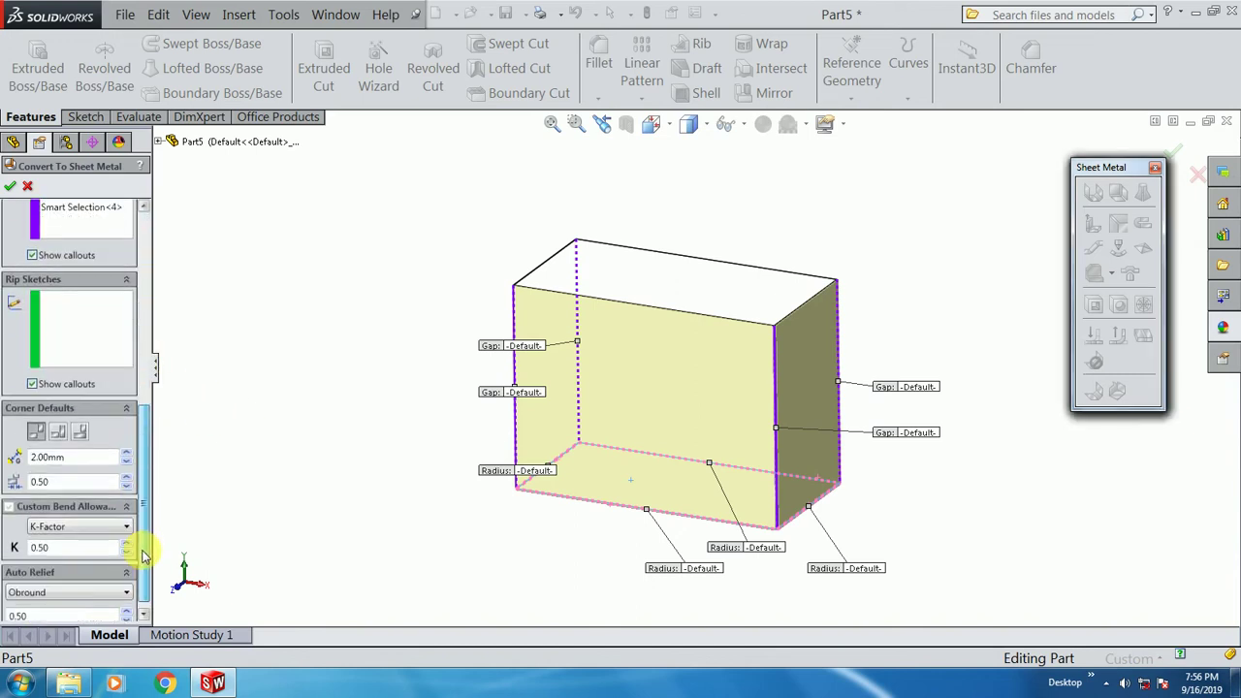
double_click(77, 457)
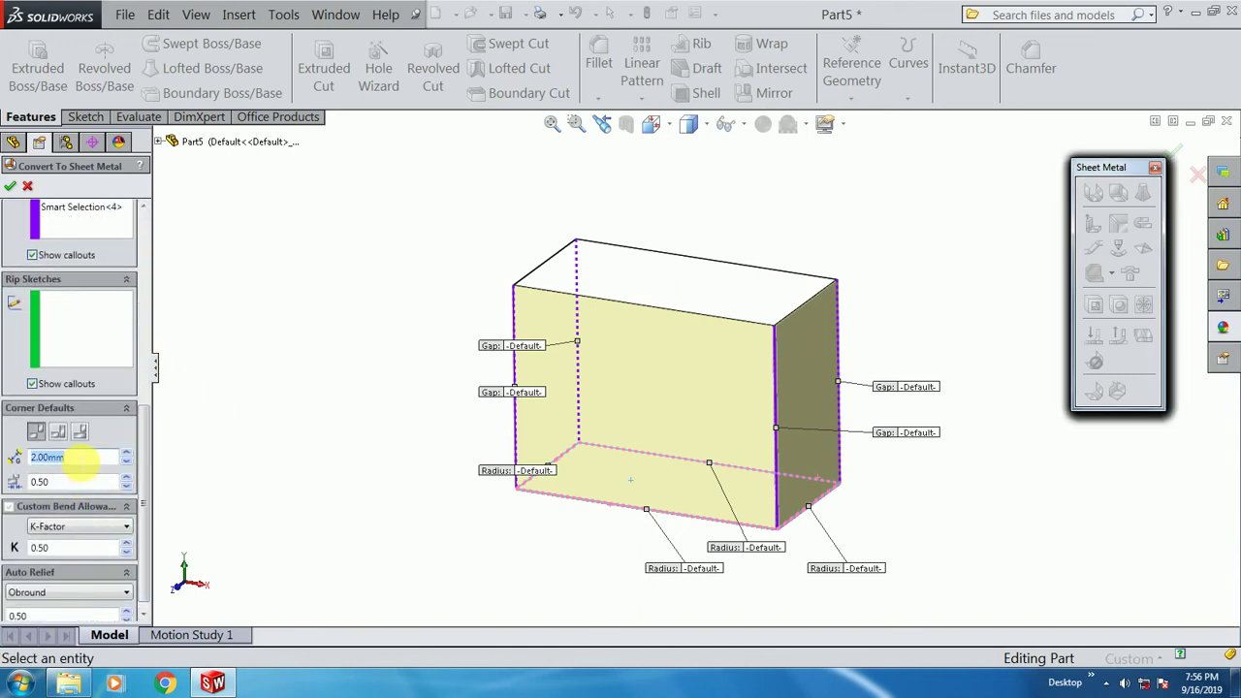
key("Return")
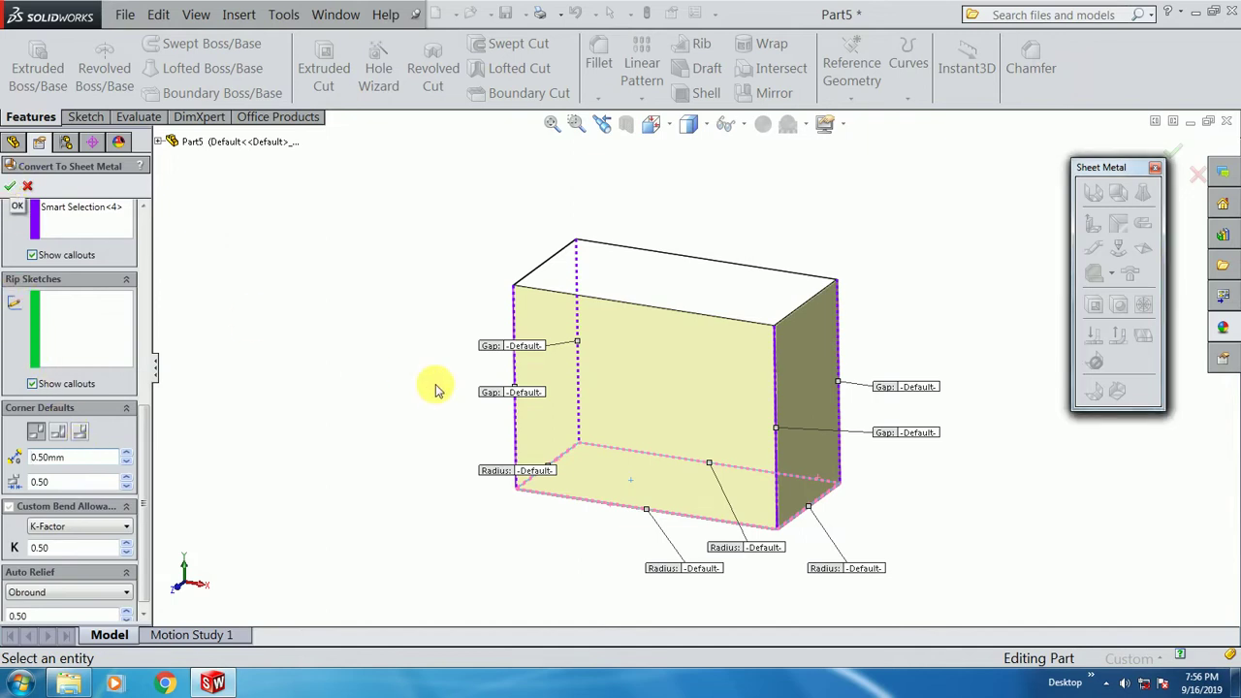
- Start an edge flange about 24 mm long, directed inward, on the two long top edges of the open box
scroll(790, 260, "down", 2)
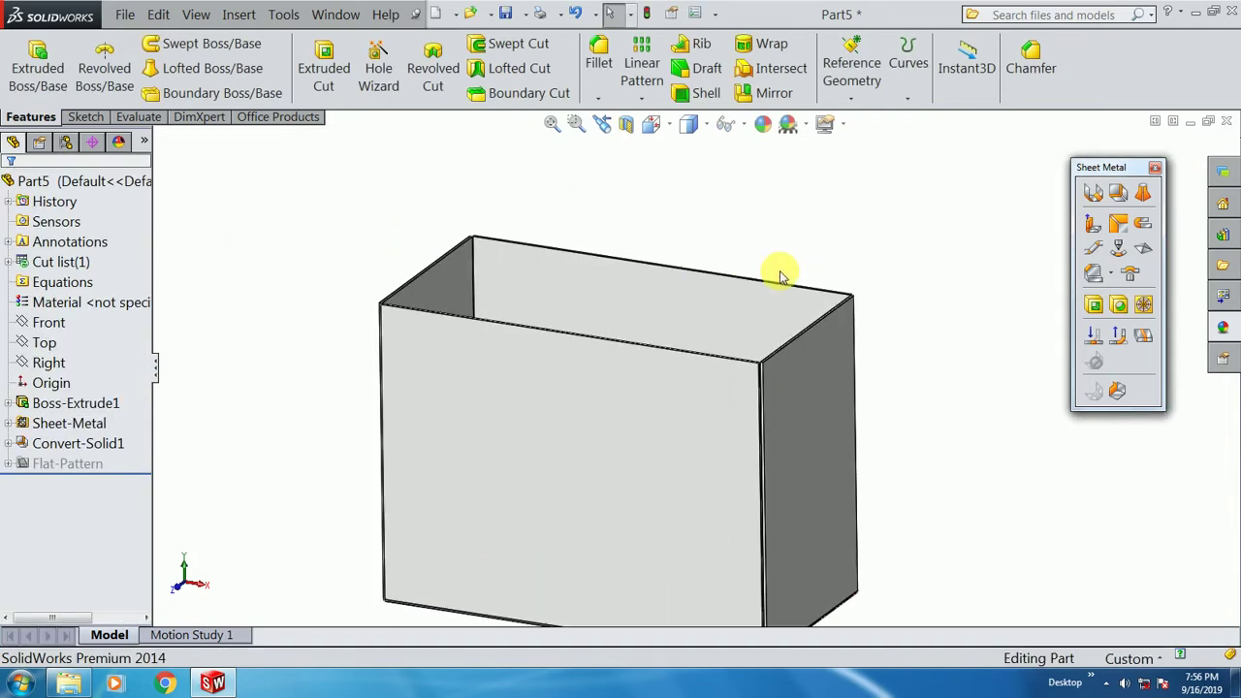
scroll(685, 262, "up", 2)
middle_click_drag(452, 385, 675, 339)
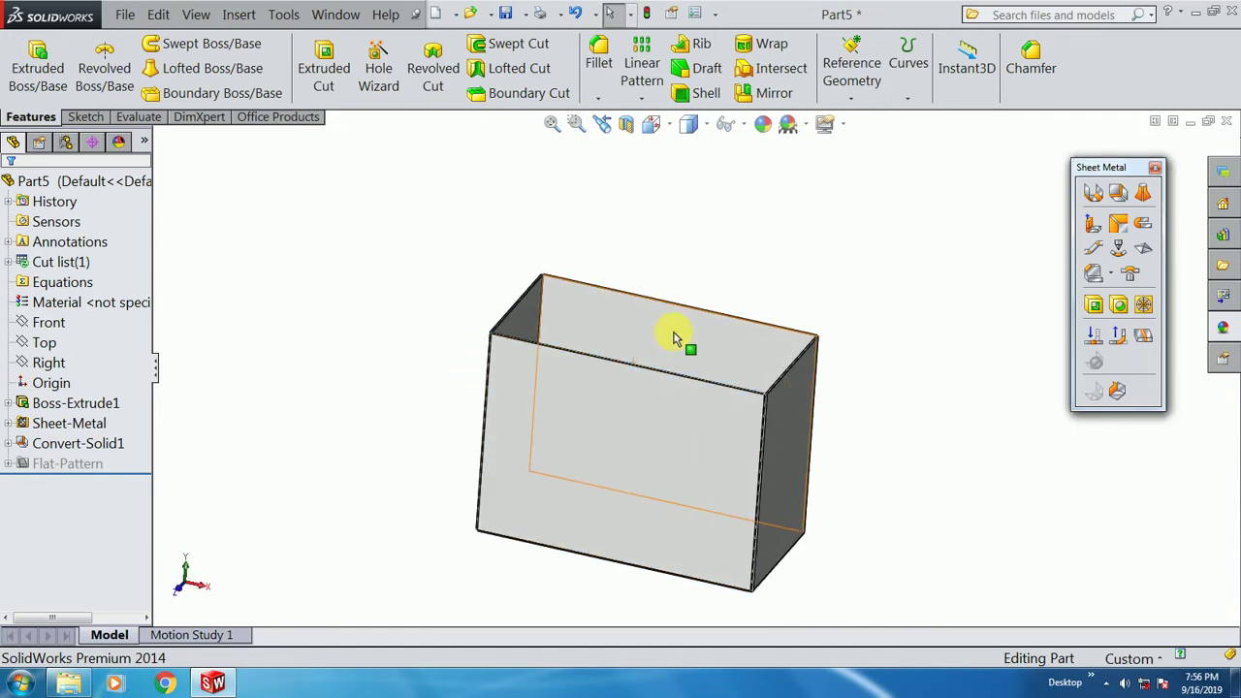
left_click(1092, 226)
scroll(594, 341, "down", 3)
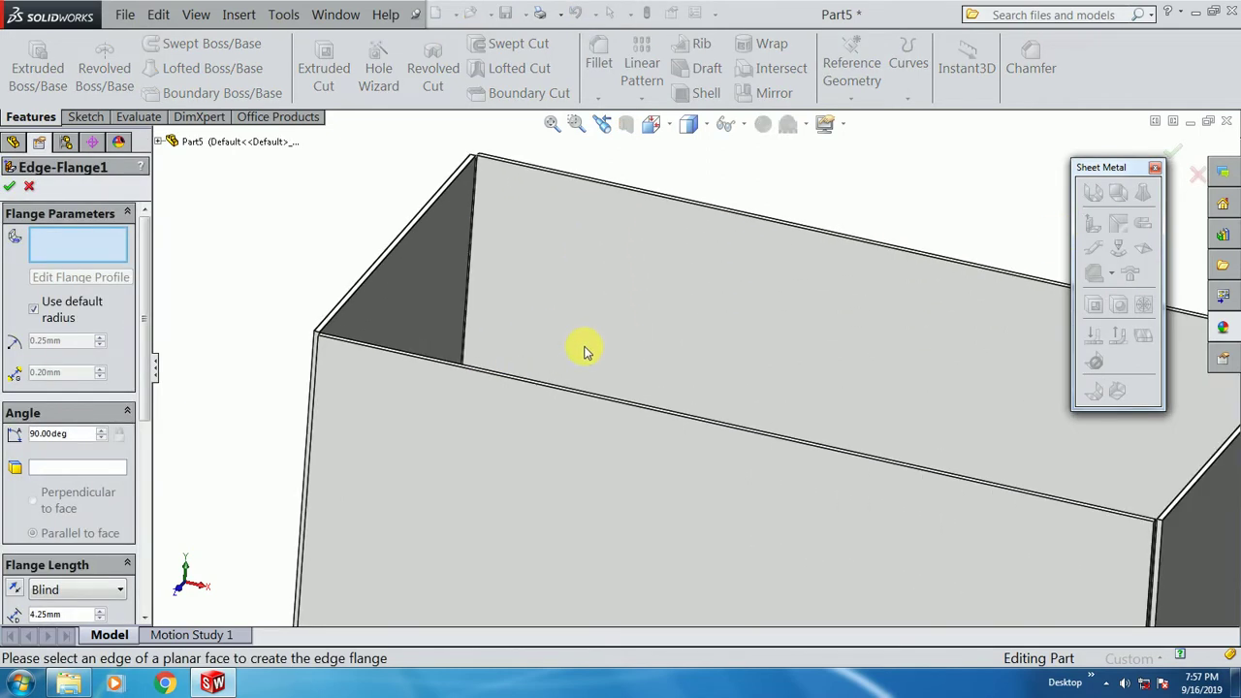
left_click(496, 380)
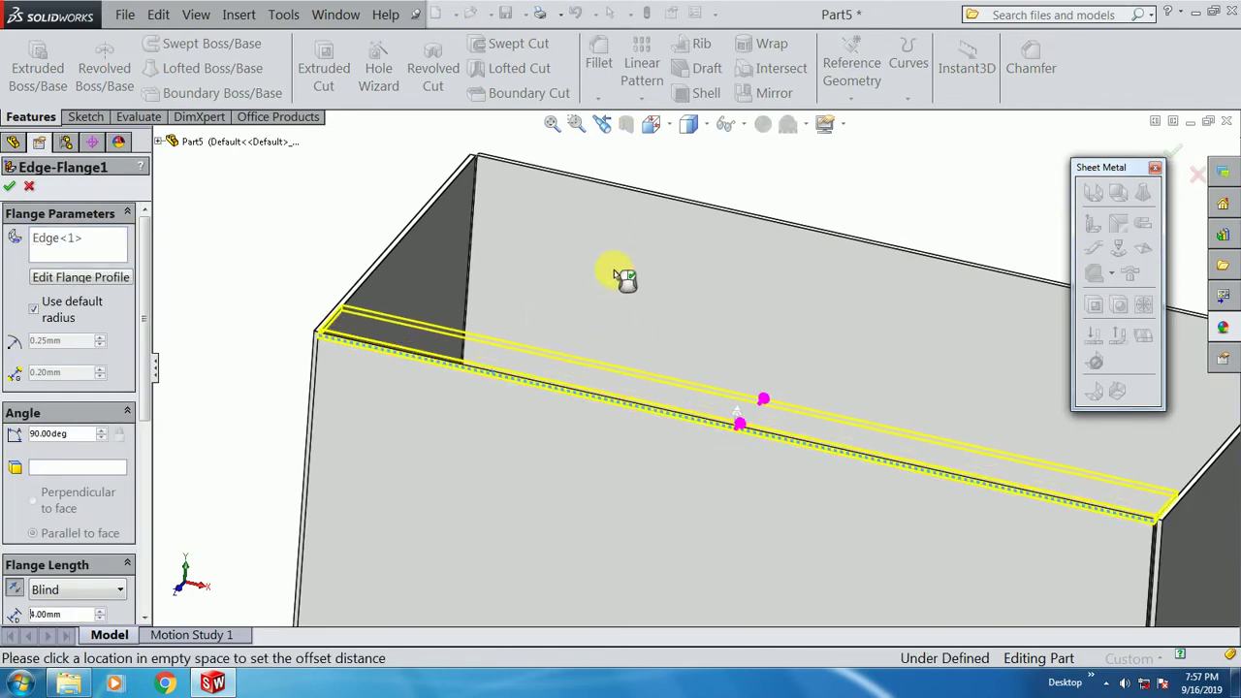
left_click(664, 199)
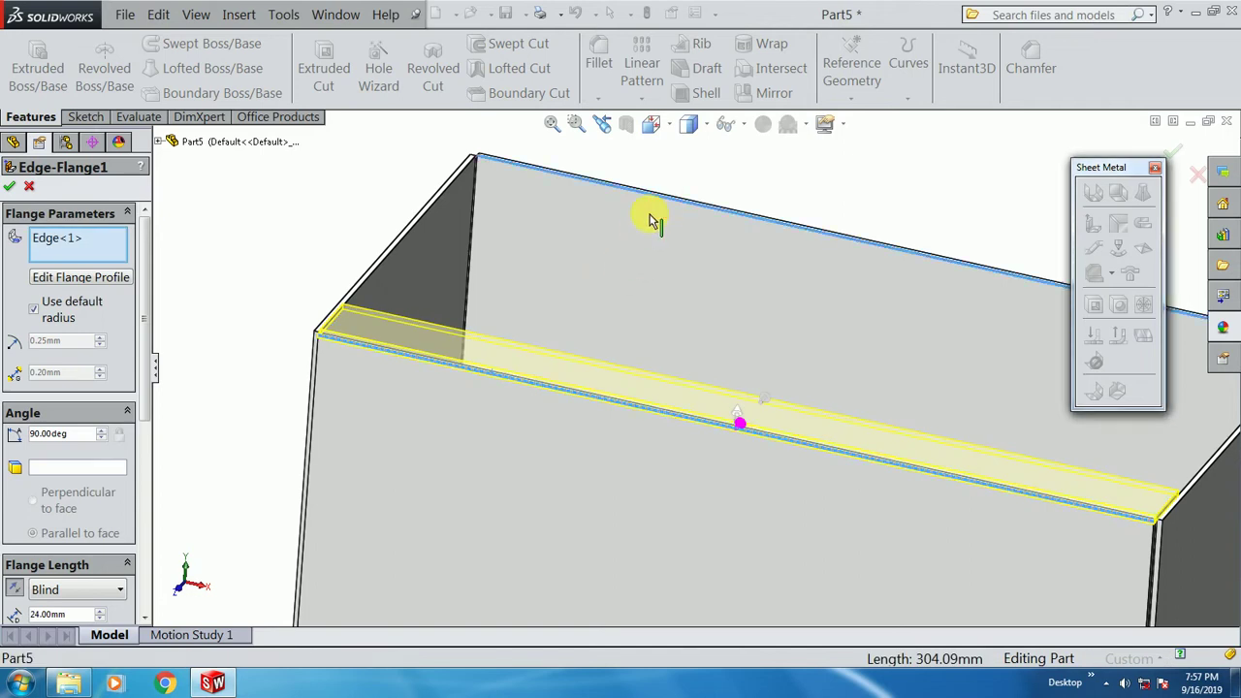
left_click(606, 279)
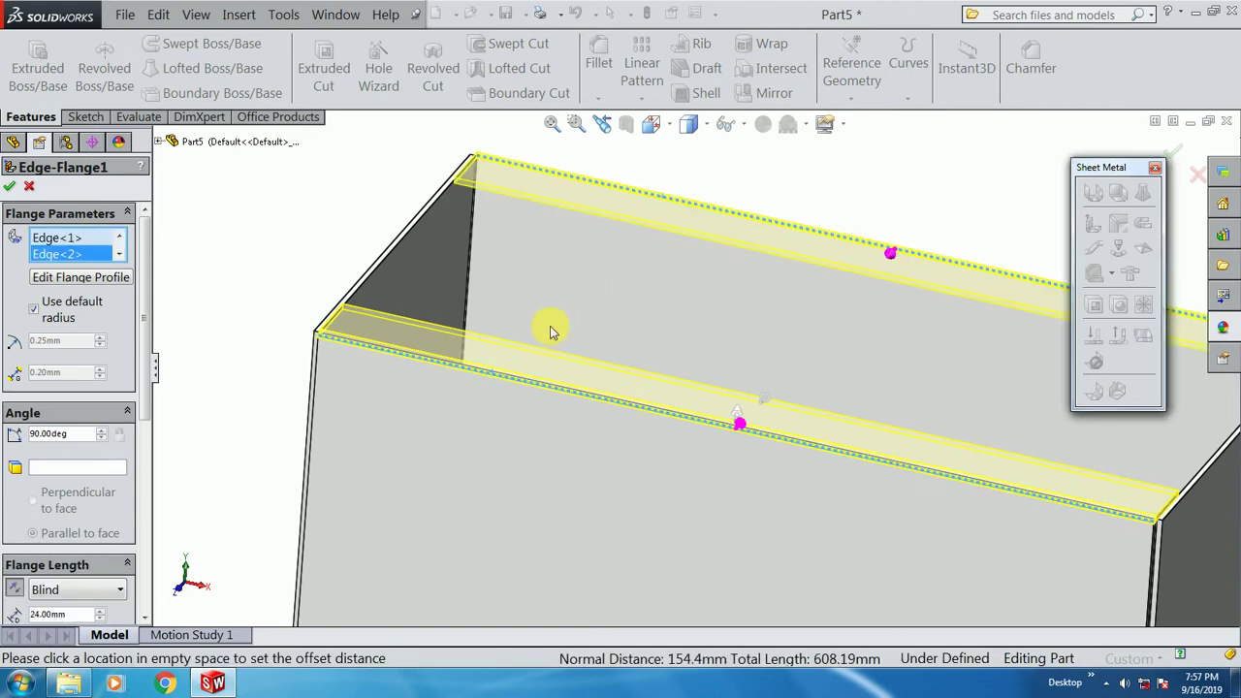
- Set the length of both long-side flanges to half of .5 ft (76.20 mm)
scroll(143, 355, "down", 5)
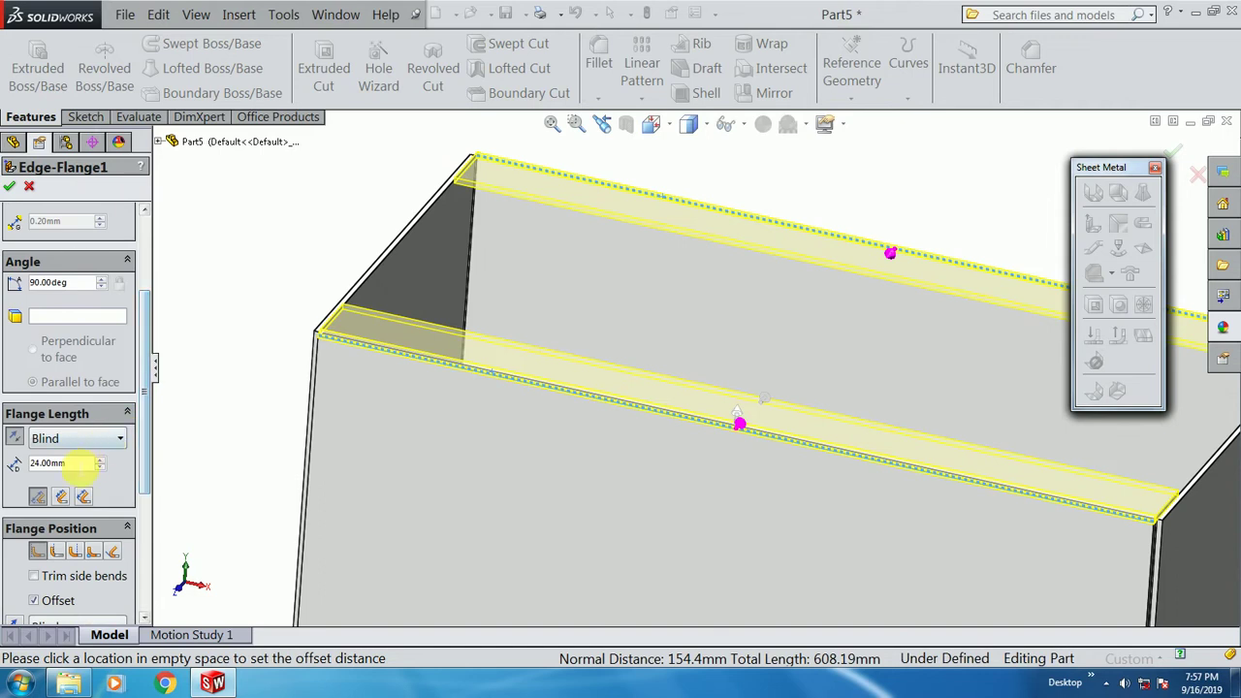
double_click(60, 463)
type("1")
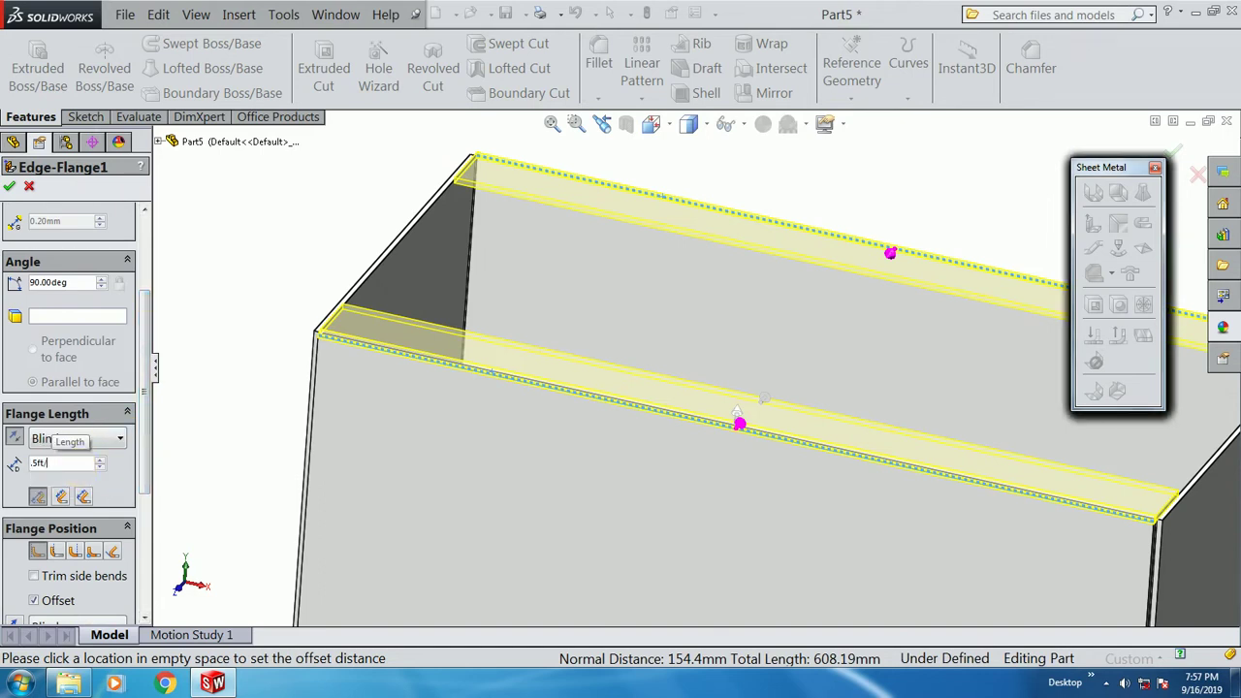
key("Return")
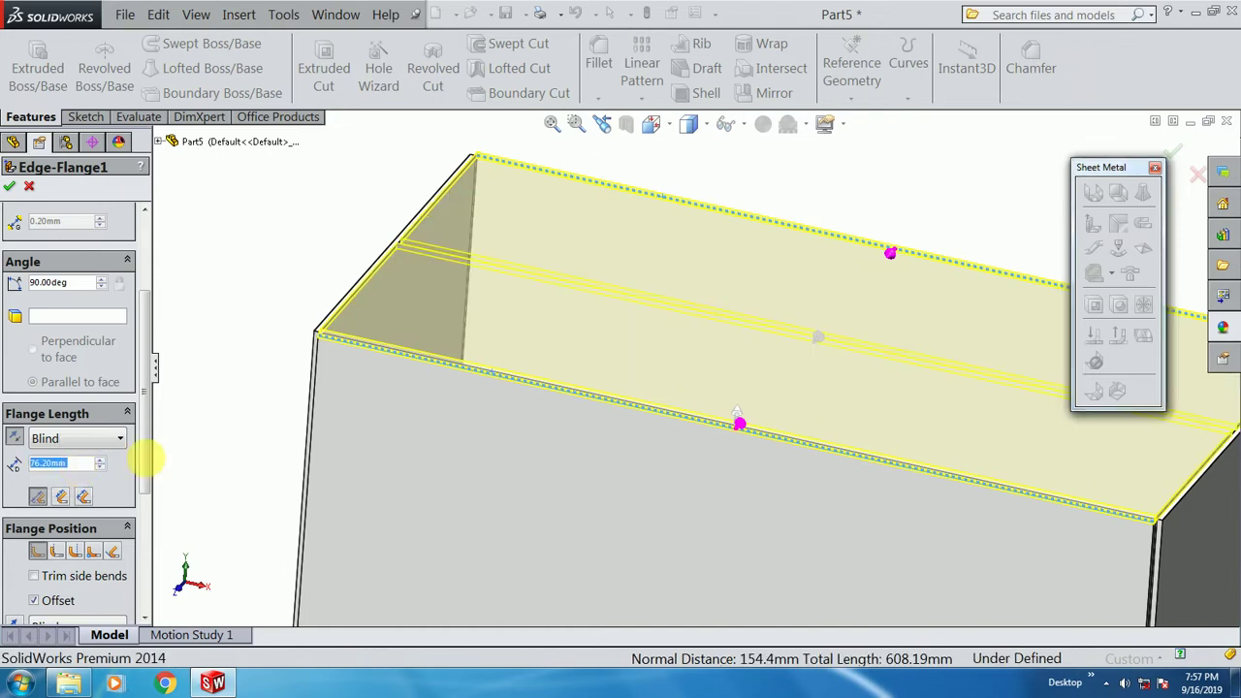
- Increase the length of both flanges to 77.20 mm and complete the edge flange
middle_click_drag(304, 223, 291, 360)
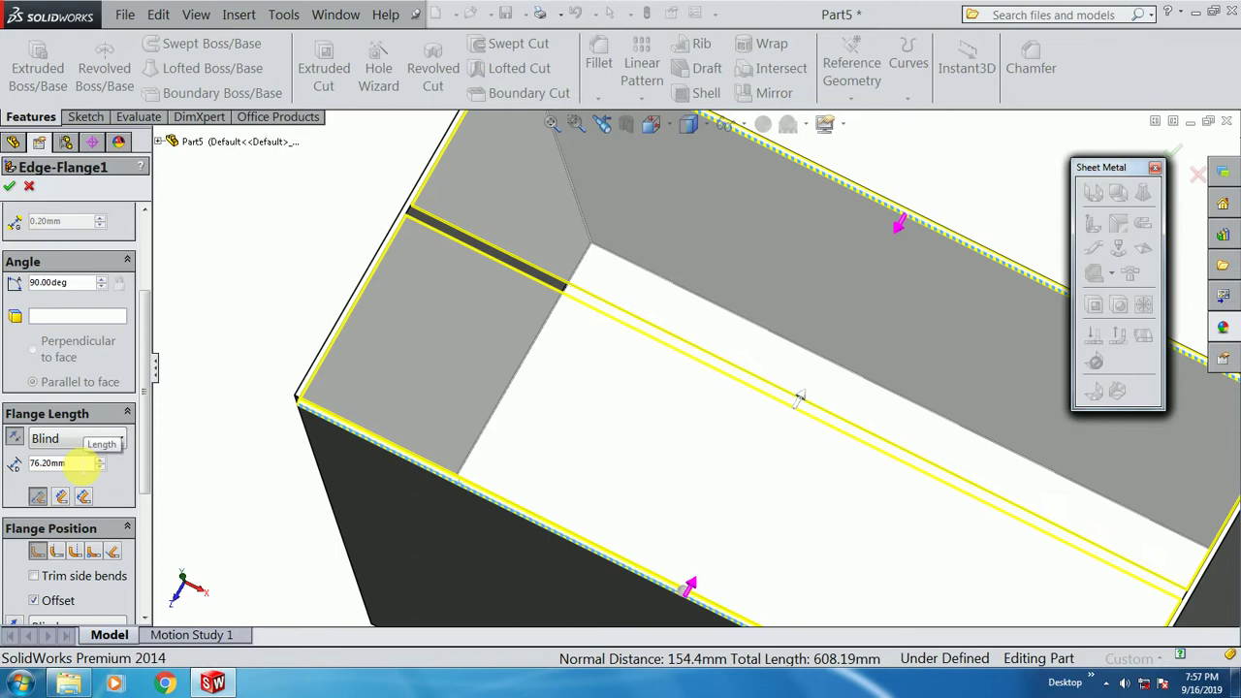
key("Return")
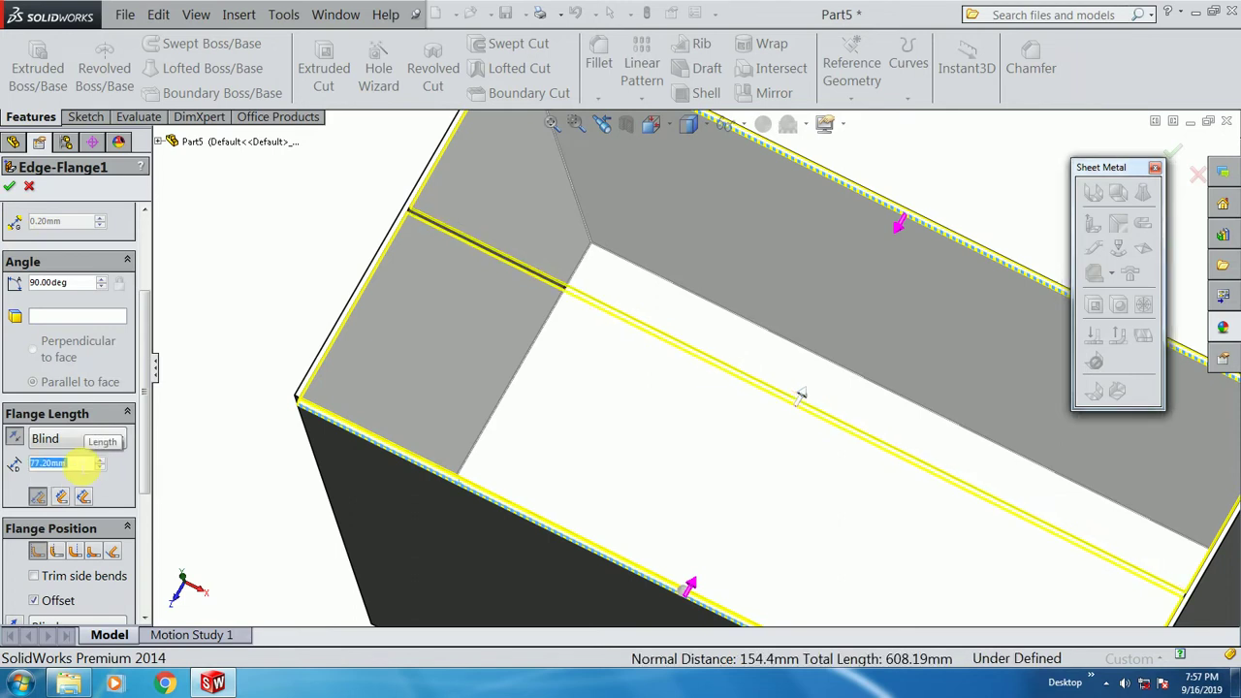
left_click(8, 190)
- Edit the edge flange on the long sides and change its flange position to Material Outside
scroll(272, 336, "up", 3)
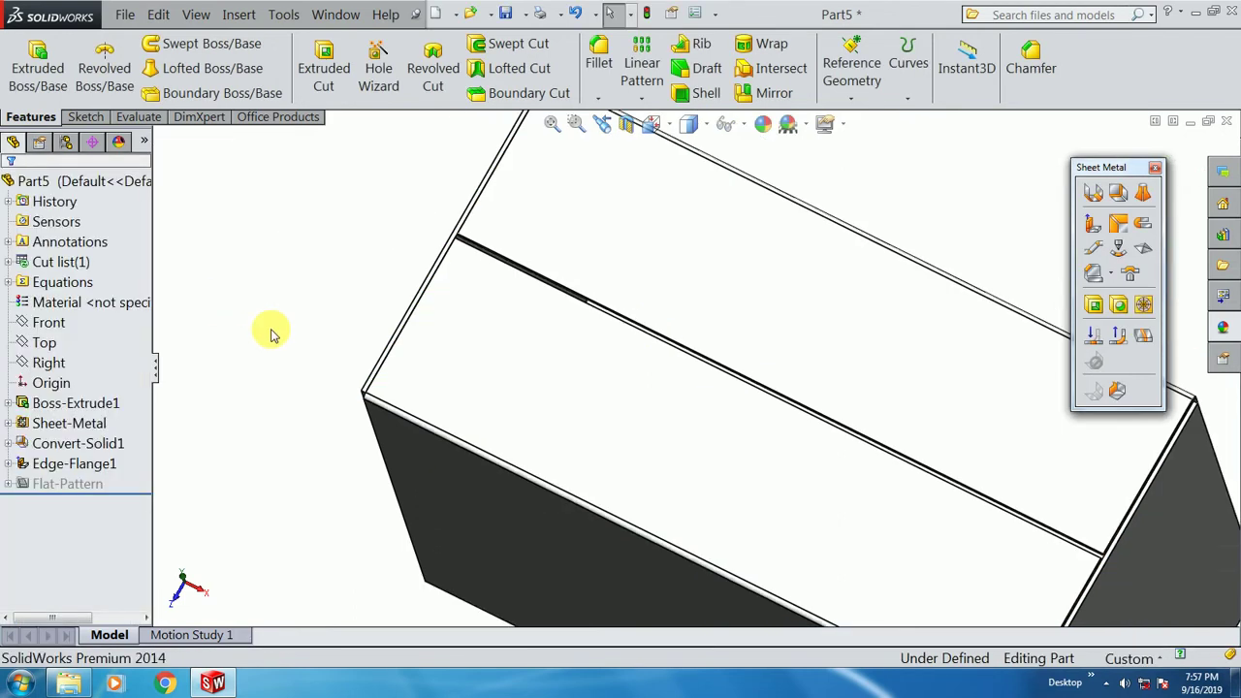
middle_click_drag(532, 424, 520, 360)
scroll(582, 388, "down", 5)
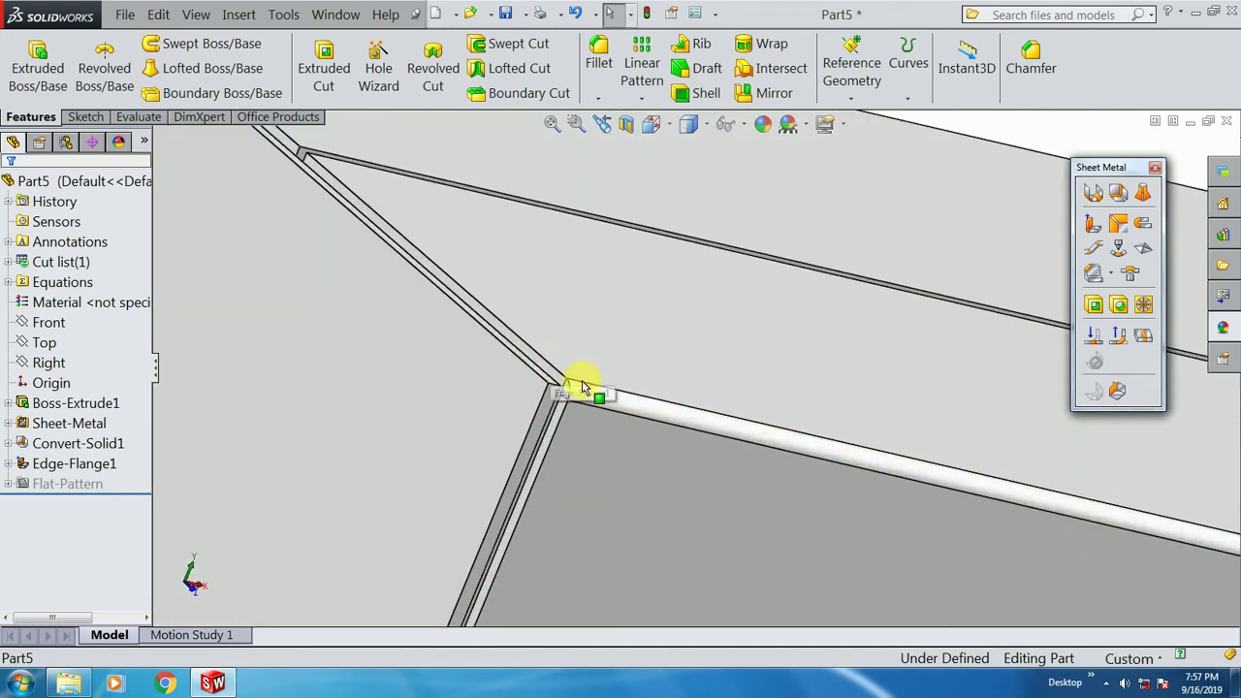
middle_click_drag(578, 406, 540, 338)
left_click(46, 464)
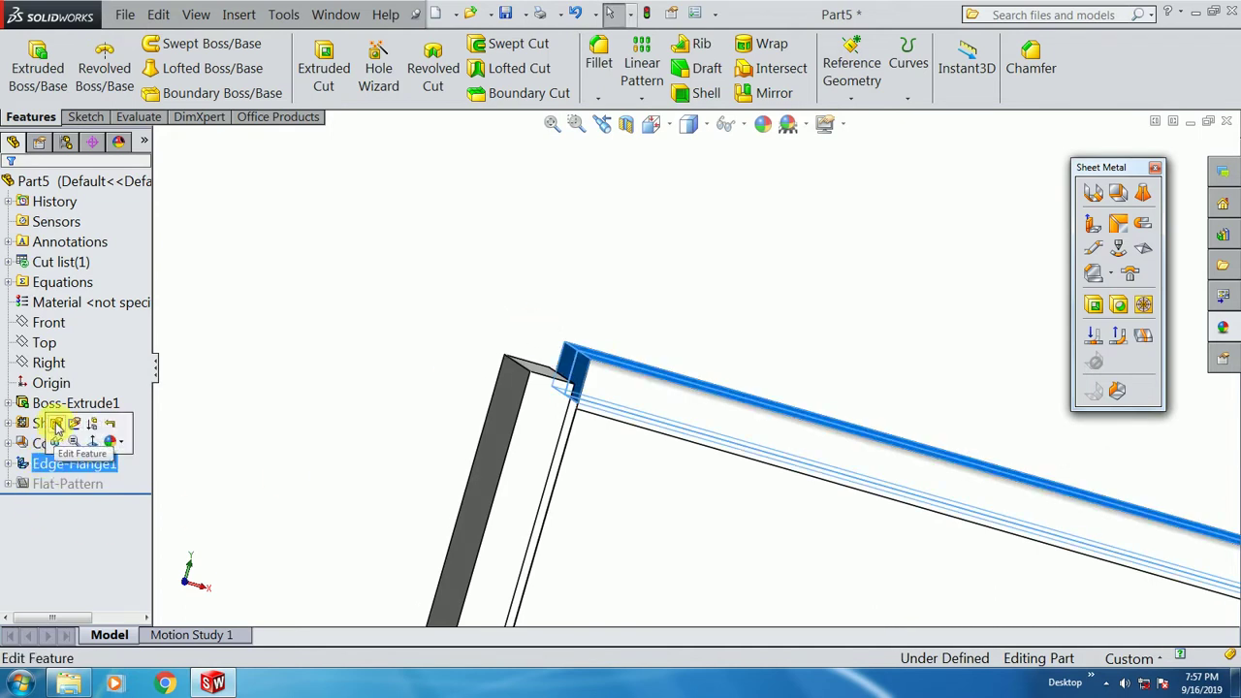
left_click(57, 426)
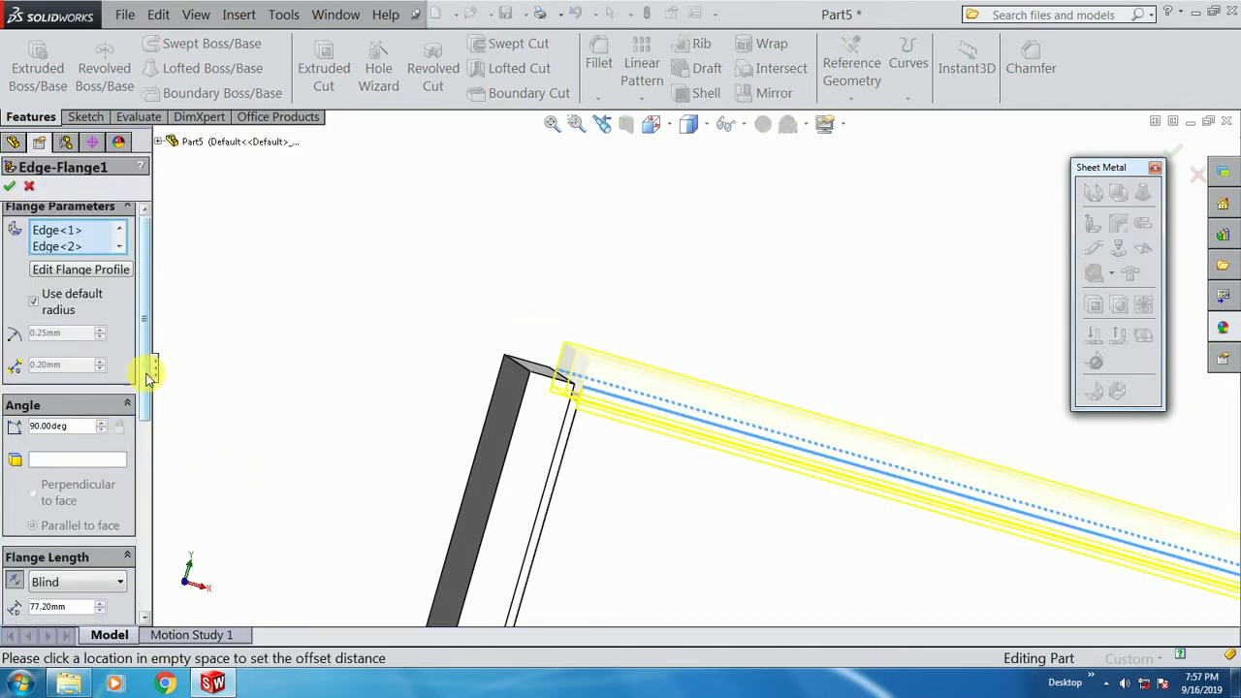
scroll(117, 472, "down", 3)
left_click(63, 536)
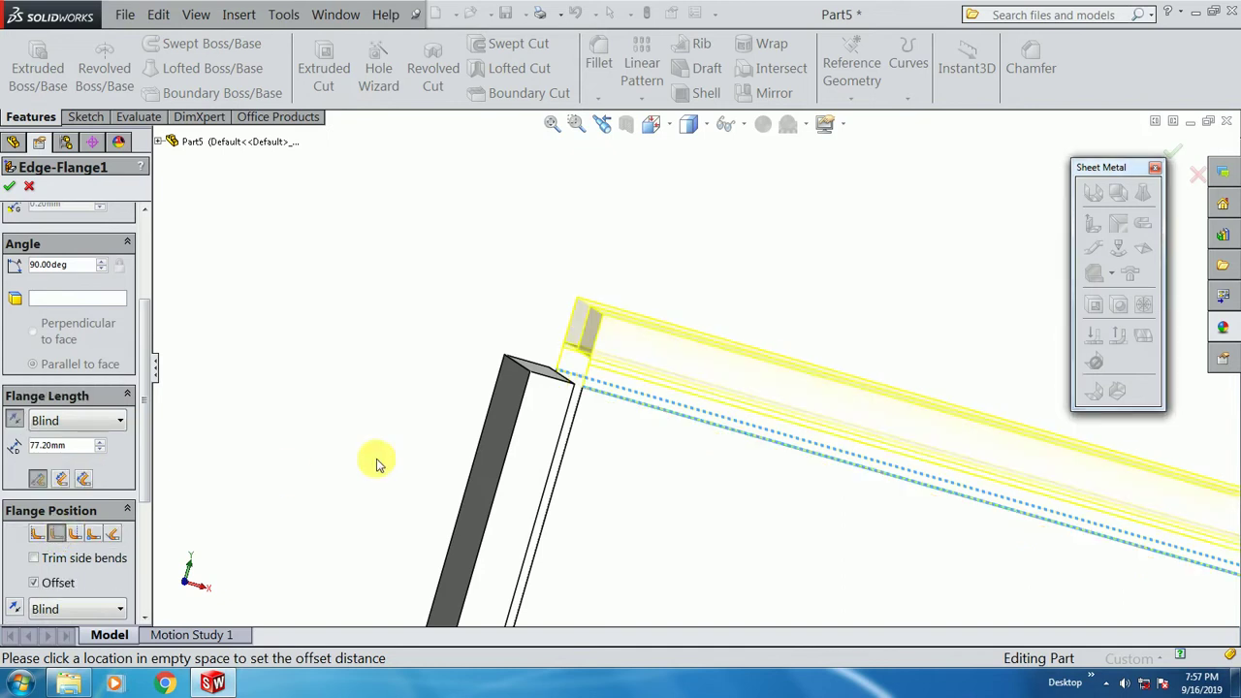
- Try a flange offset distance of 1.00 mm, reduce it to 0.50 mm, and apply the edited edge flange
scroll(595, 394, "down", 2)
scroll(105, 533, "down", 1)
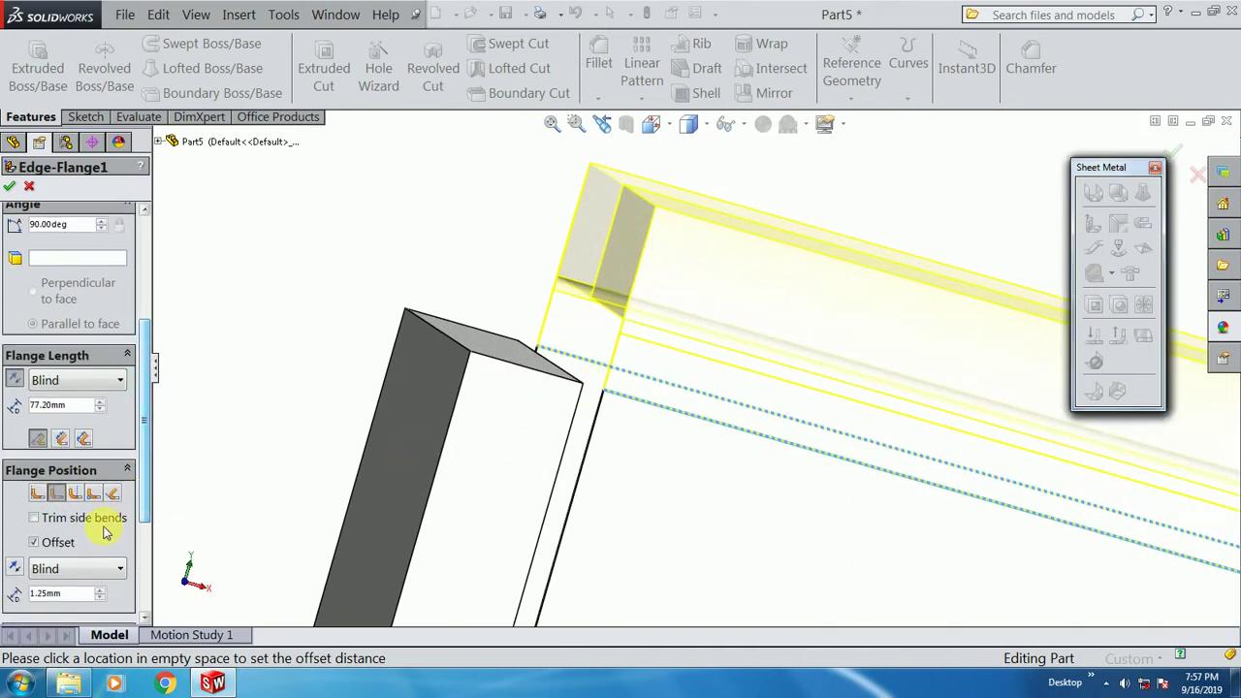
scroll(136, 505, "down", 1)
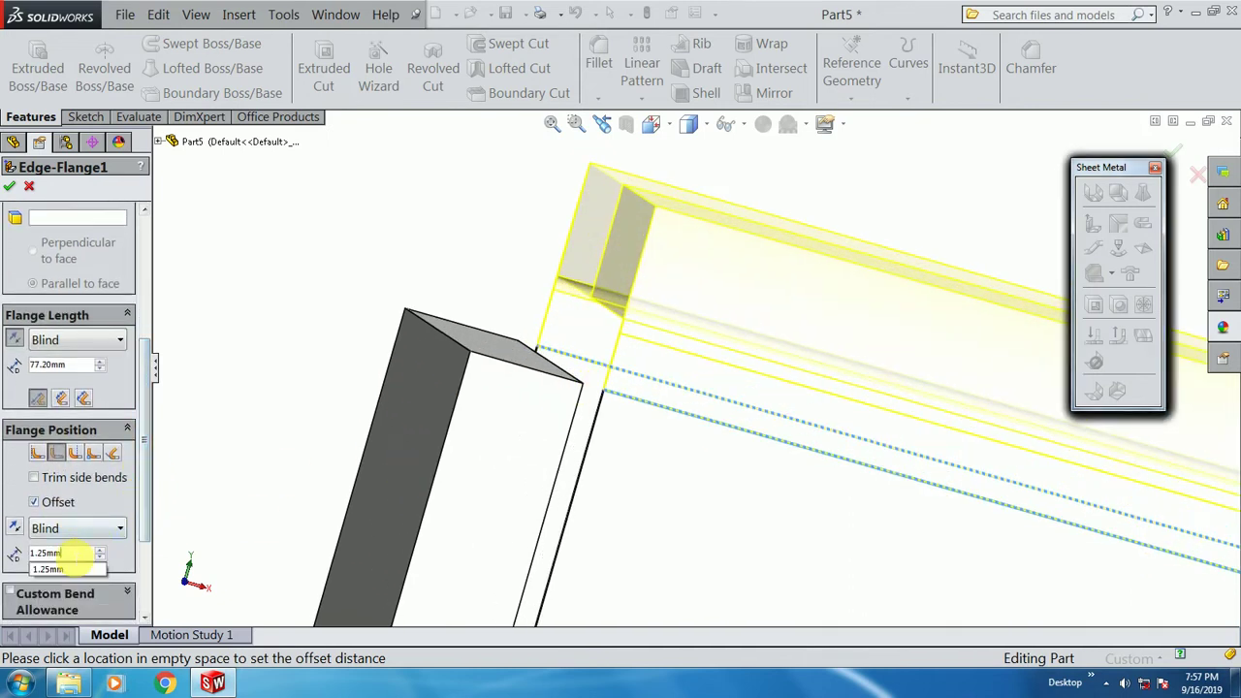
type("1")
key("Return")
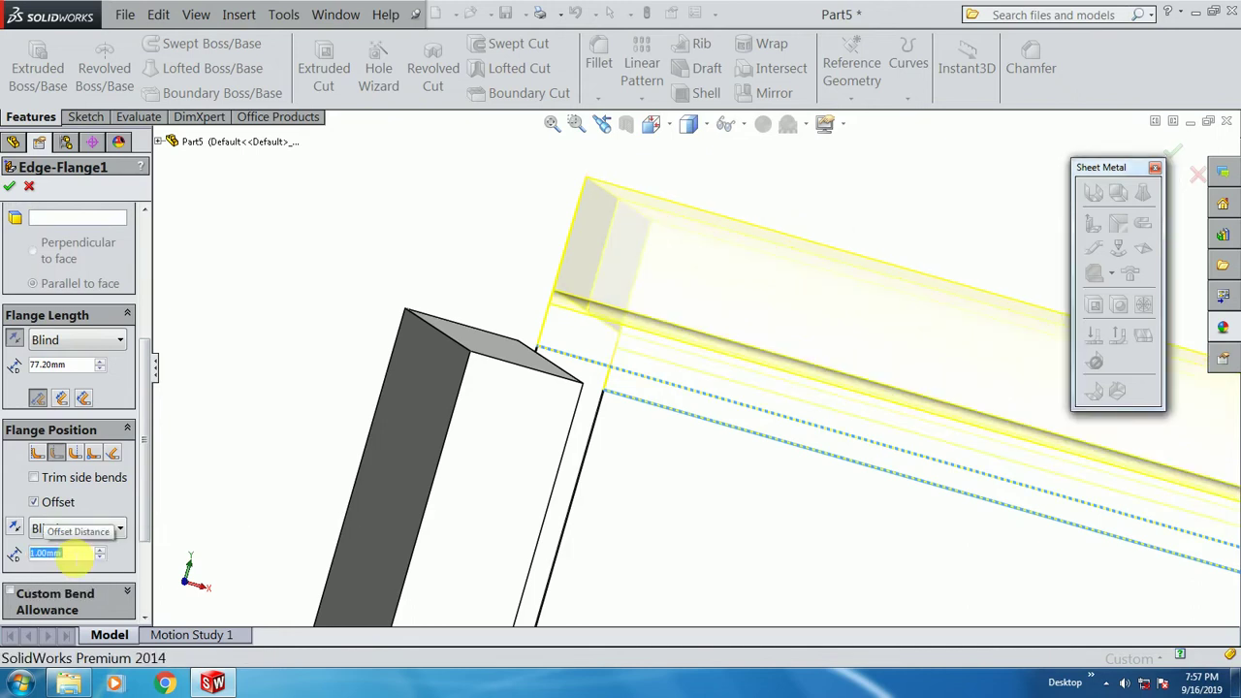
key("Return")
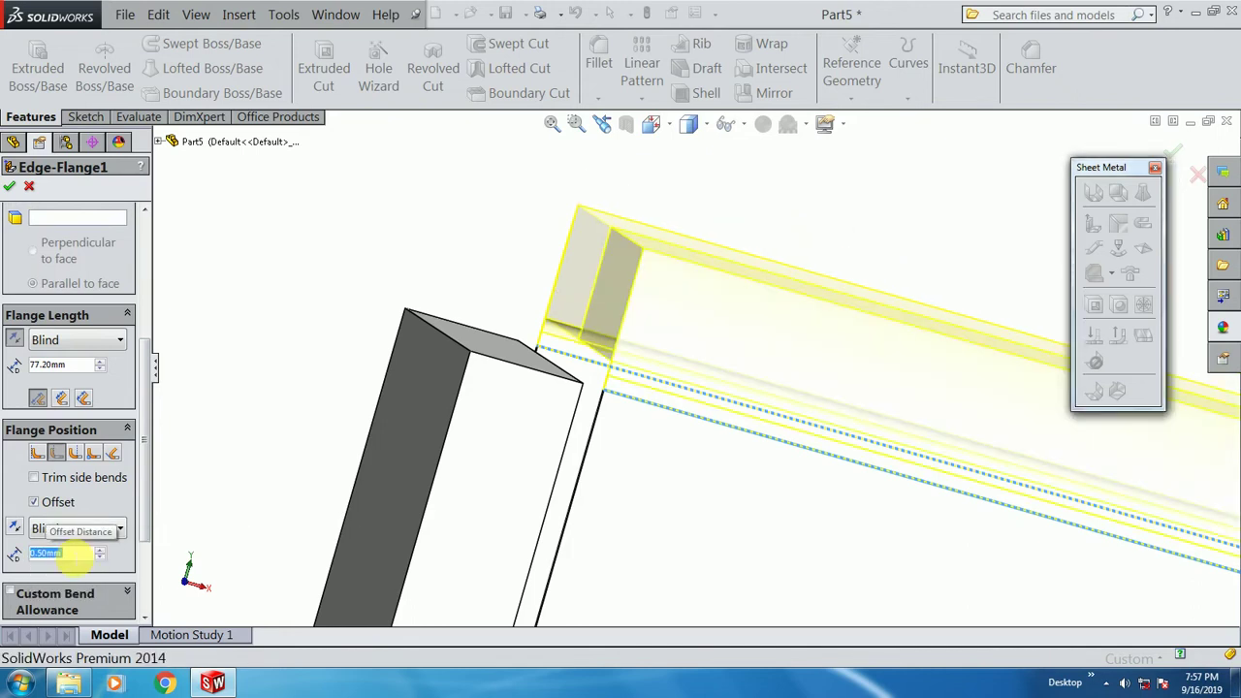
left_click(10, 187)
- Start a second edge flange on the top edges of the box's two short sides
middle_click_drag(374, 236, 374, 291)
scroll(369, 302, "up", 12)
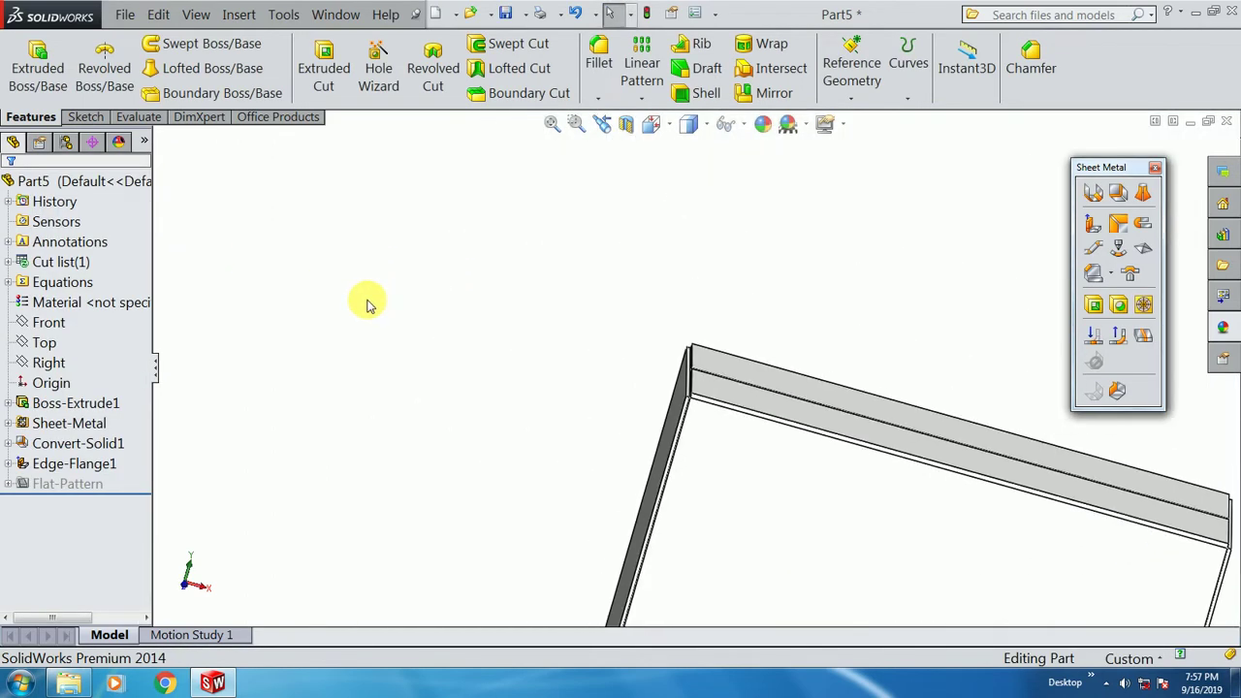
scroll(1106, 450, "down", 3)
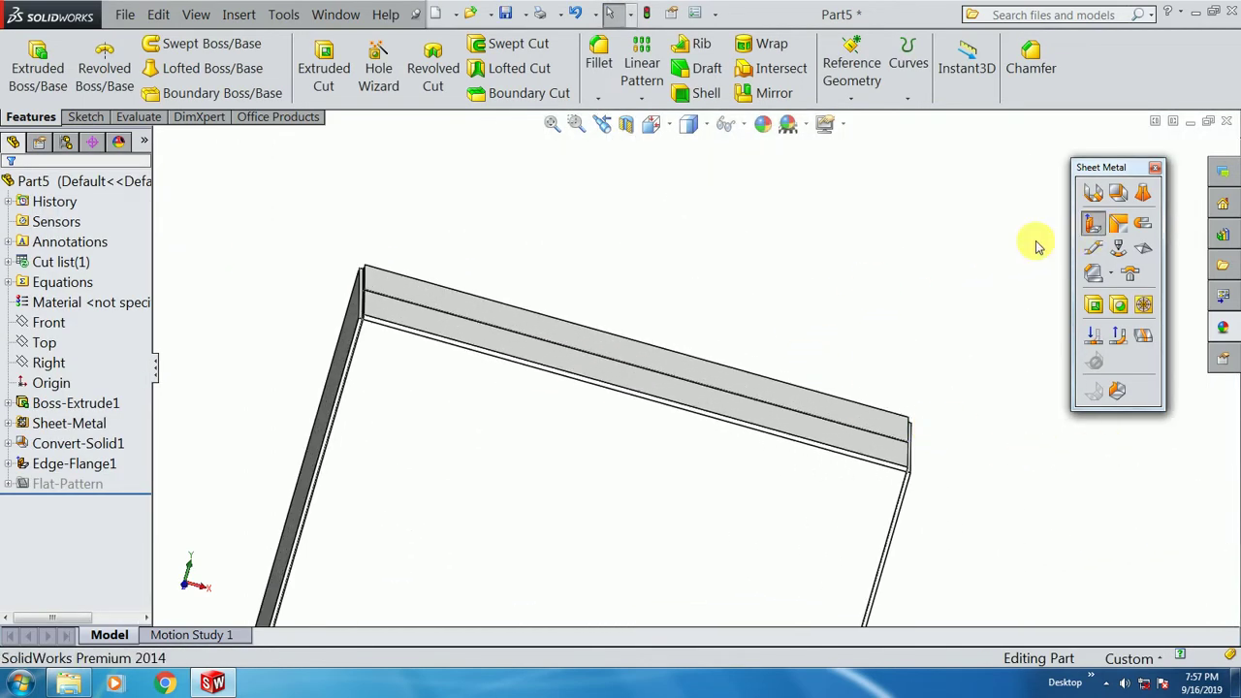
scroll(374, 285, "down", 4)
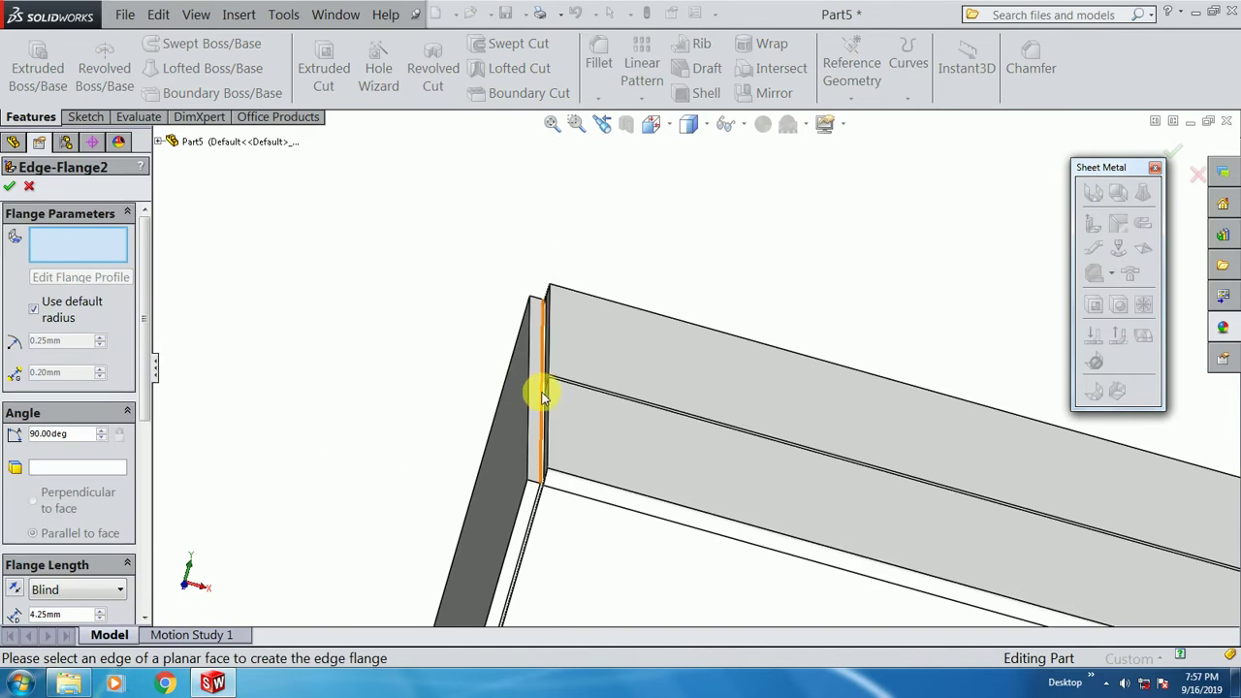
left_click(543, 398)
scroll(452, 352, "up", 5)
scroll(792, 435, "down", 6)
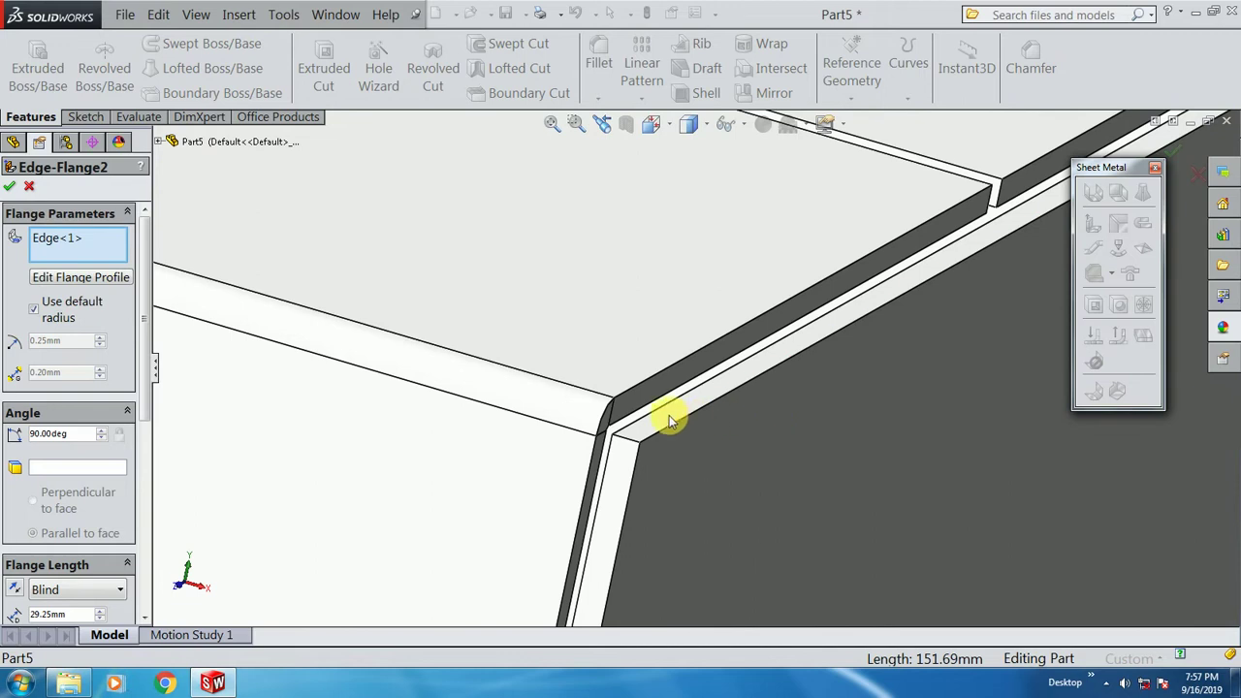
left_click(663, 414)
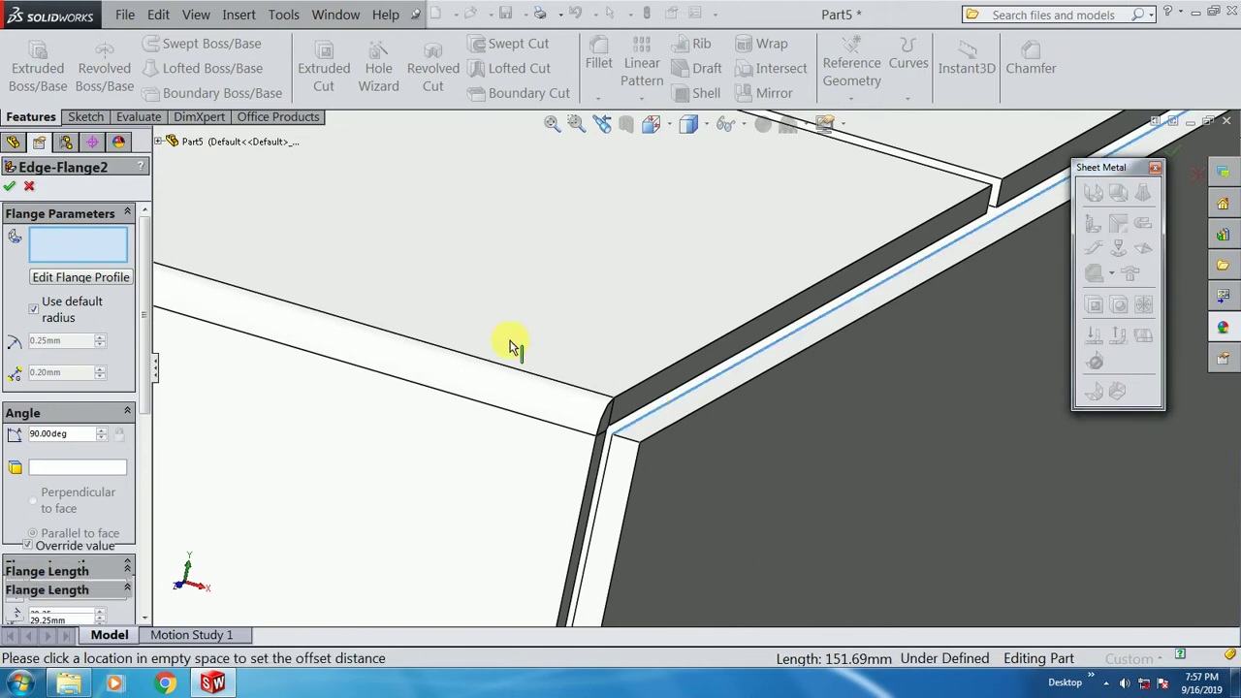
scroll(756, 438, "up", 3)
scroll(759, 445, "up", 3)
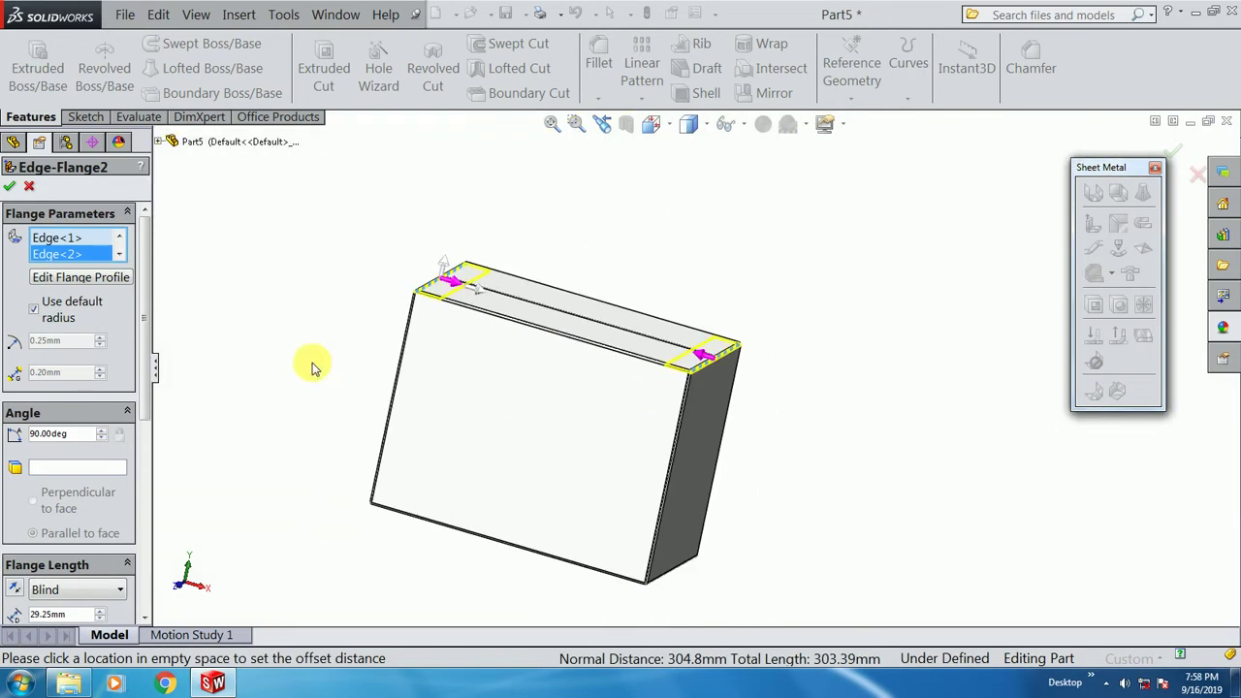
- Set the length of both short-side flanges to 75 mm
scroll(130, 406, "down", 3)
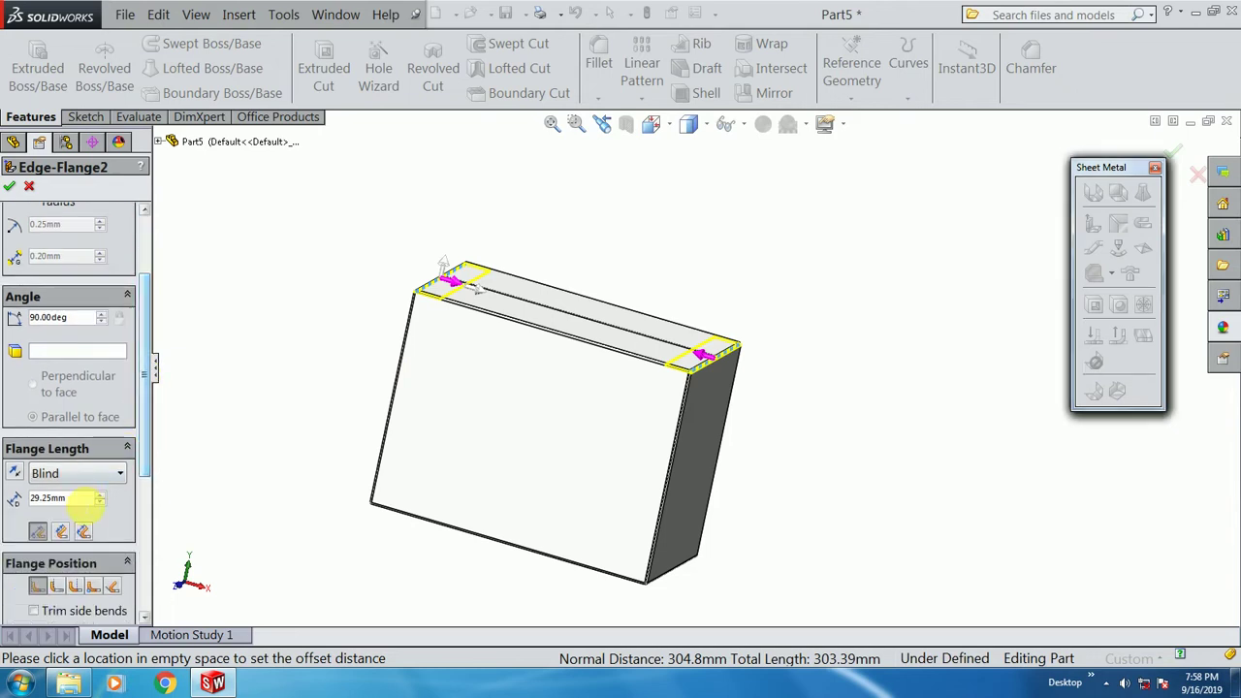
double_click(82, 499)
type("75")
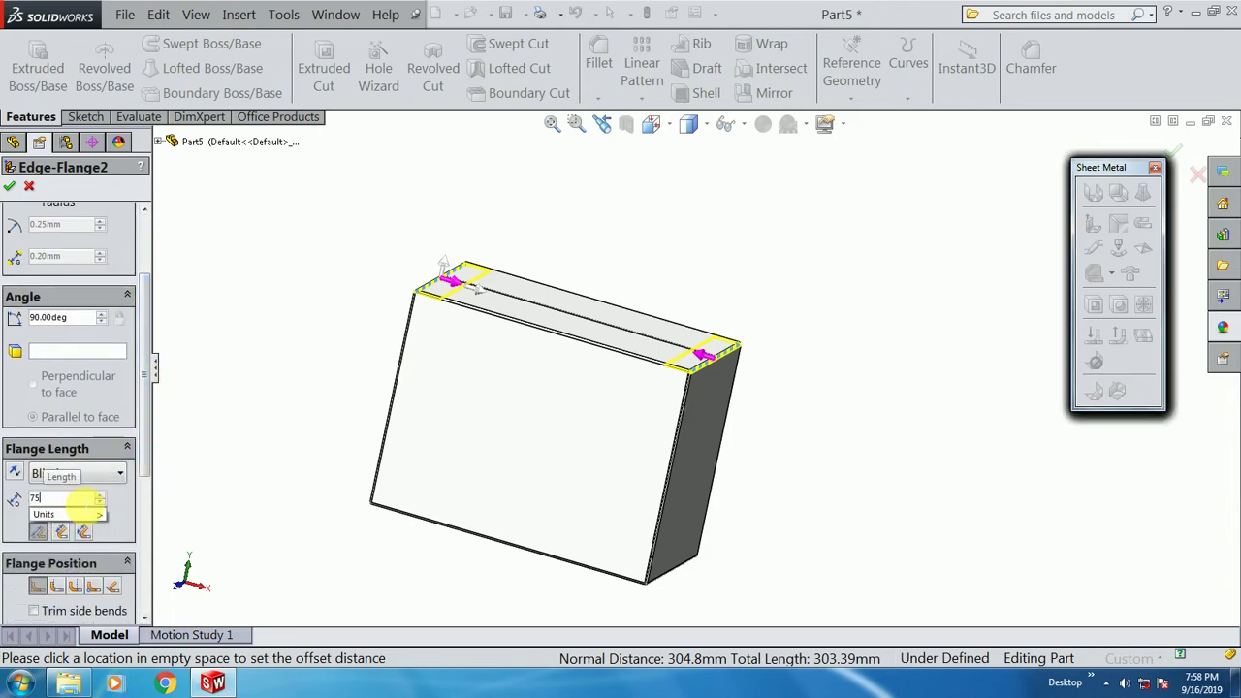
key("Return")
- Check the short-side flange's position at the box corner and set its offset distance to 0.25 mm
middle_click_drag(370, 233, 359, 304)
scroll(444, 322, "down", 3)
scroll(442, 361, "up", 2)
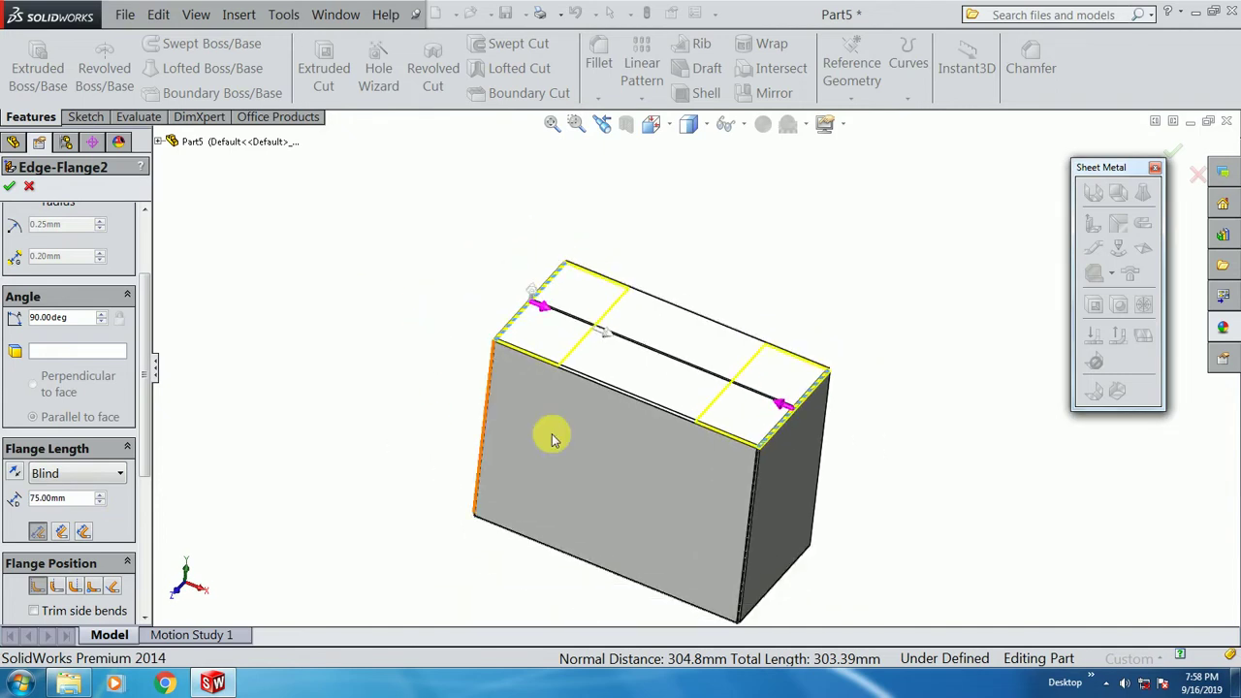
scroll(659, 469, "down", 1)
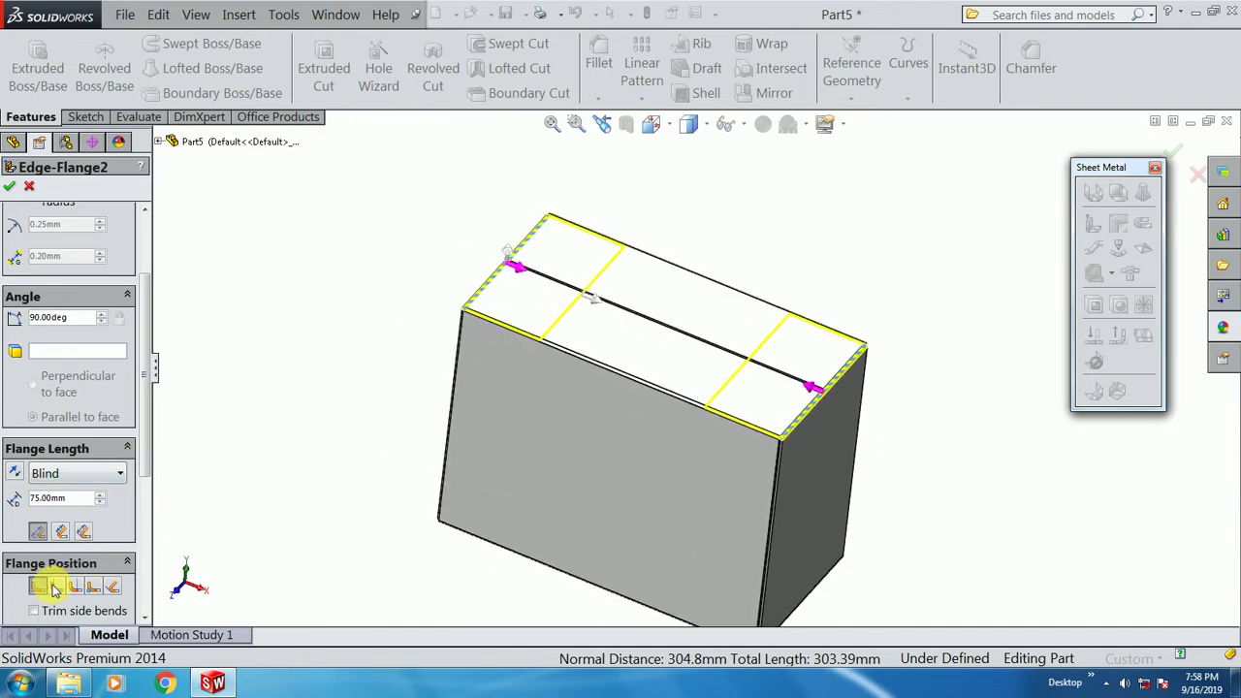
scroll(783, 423, "down", 5)
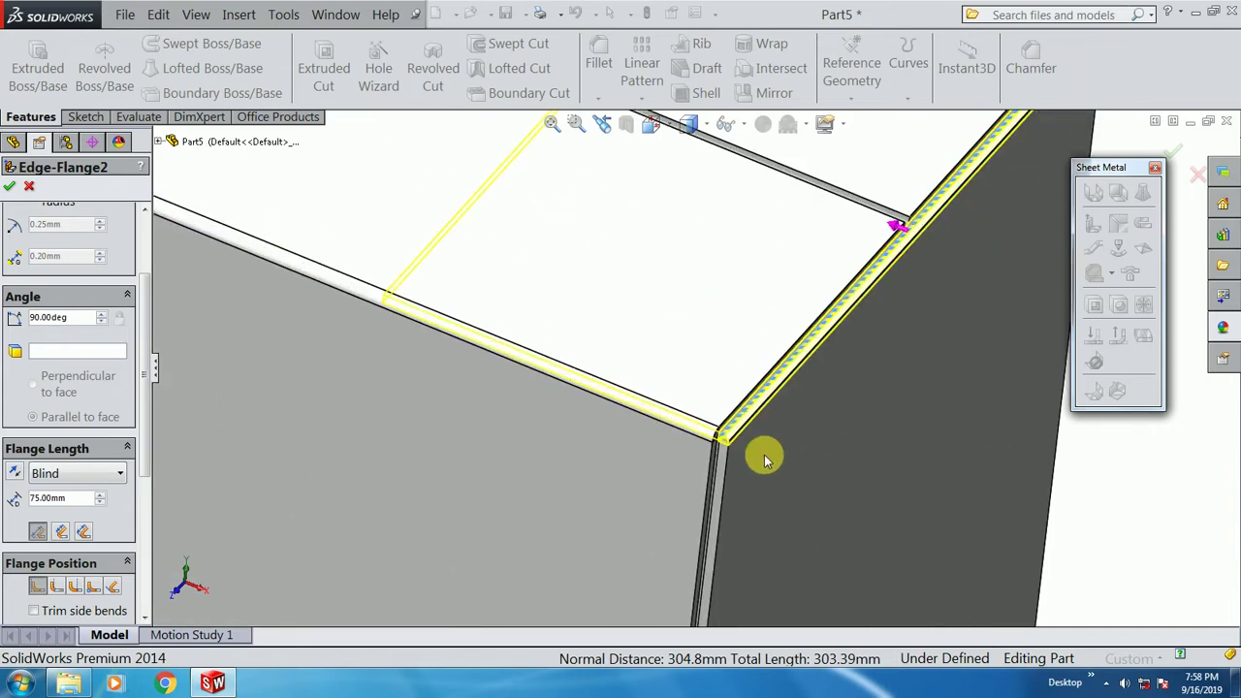
middle_click_drag(765, 375, 701, 355)
scroll(707, 388, "down", 3)
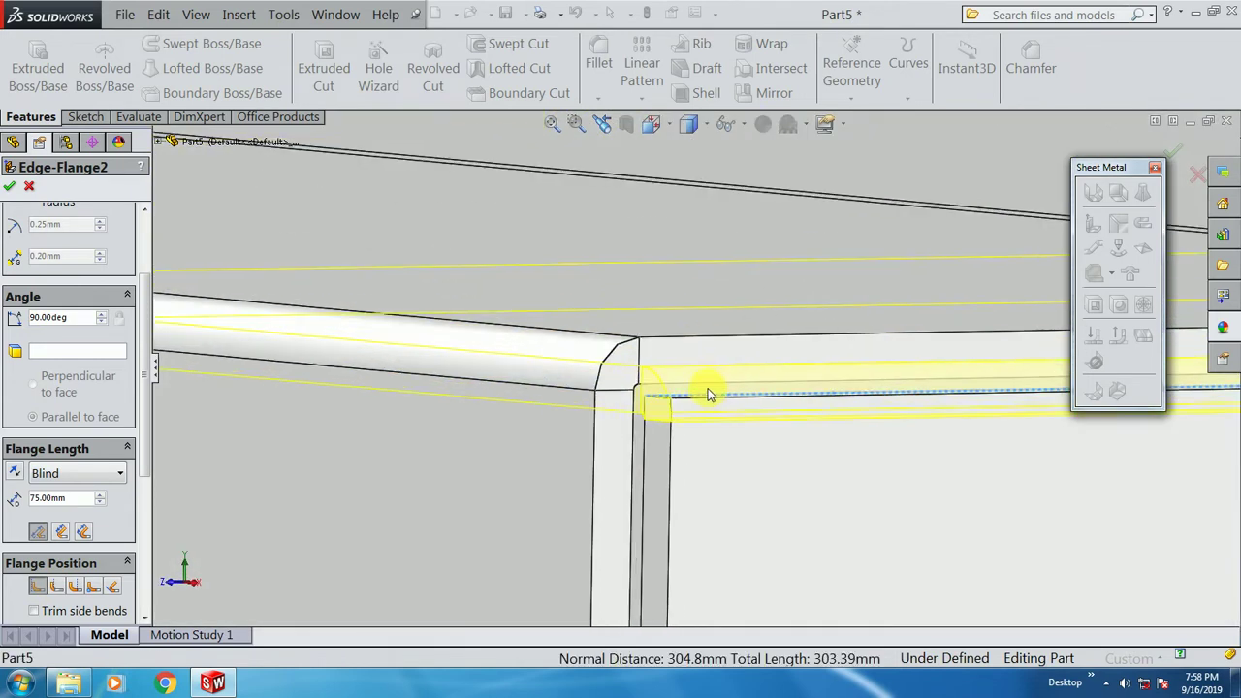
middle_click_drag(715, 417, 717, 422)
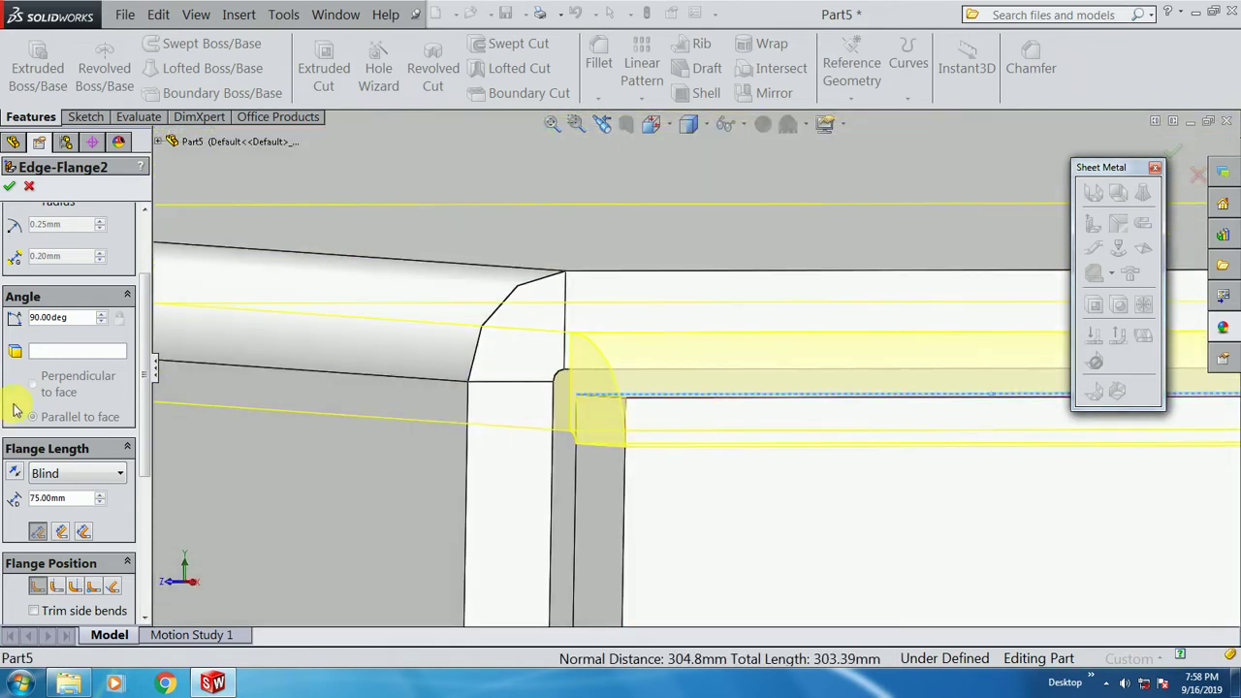
scroll(152, 410, "down", 5)
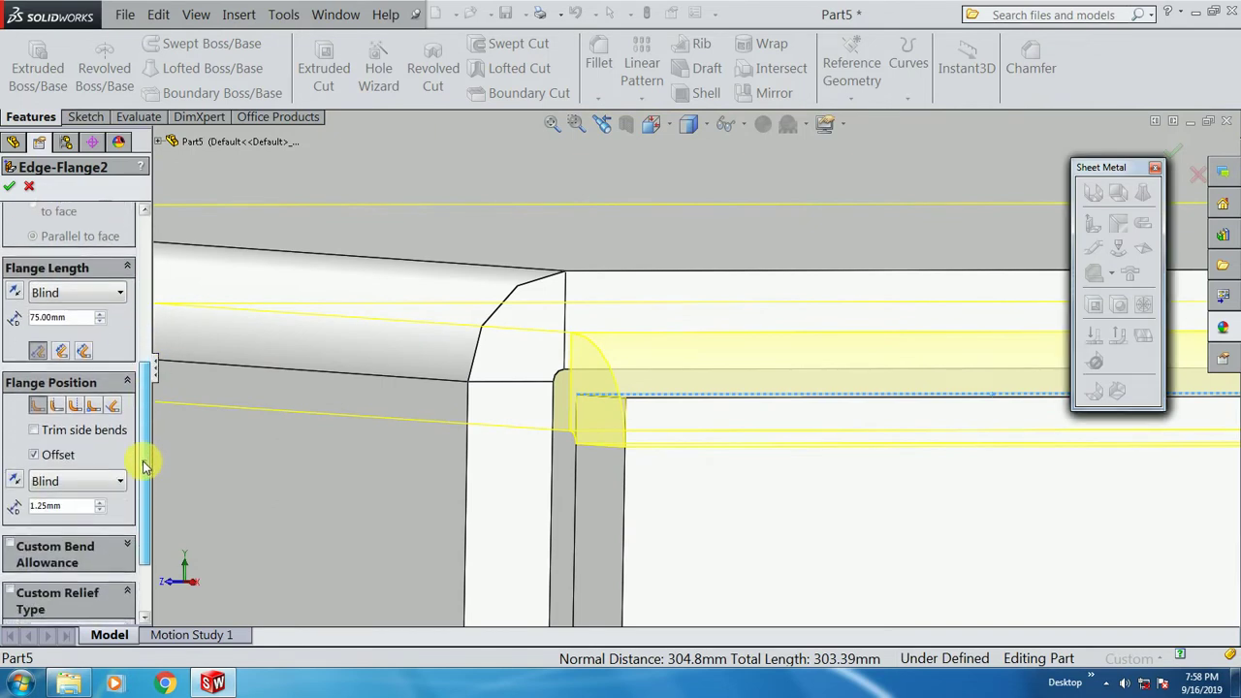
double_click(79, 505)
type(".")
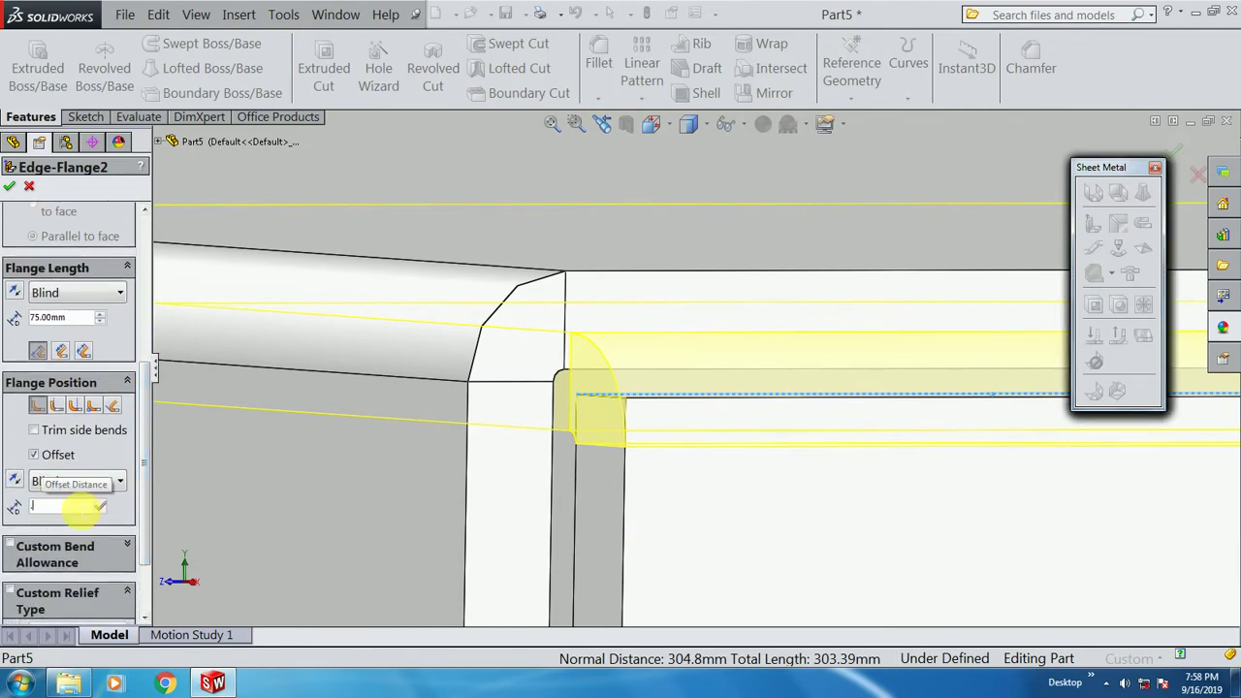
key("Return")
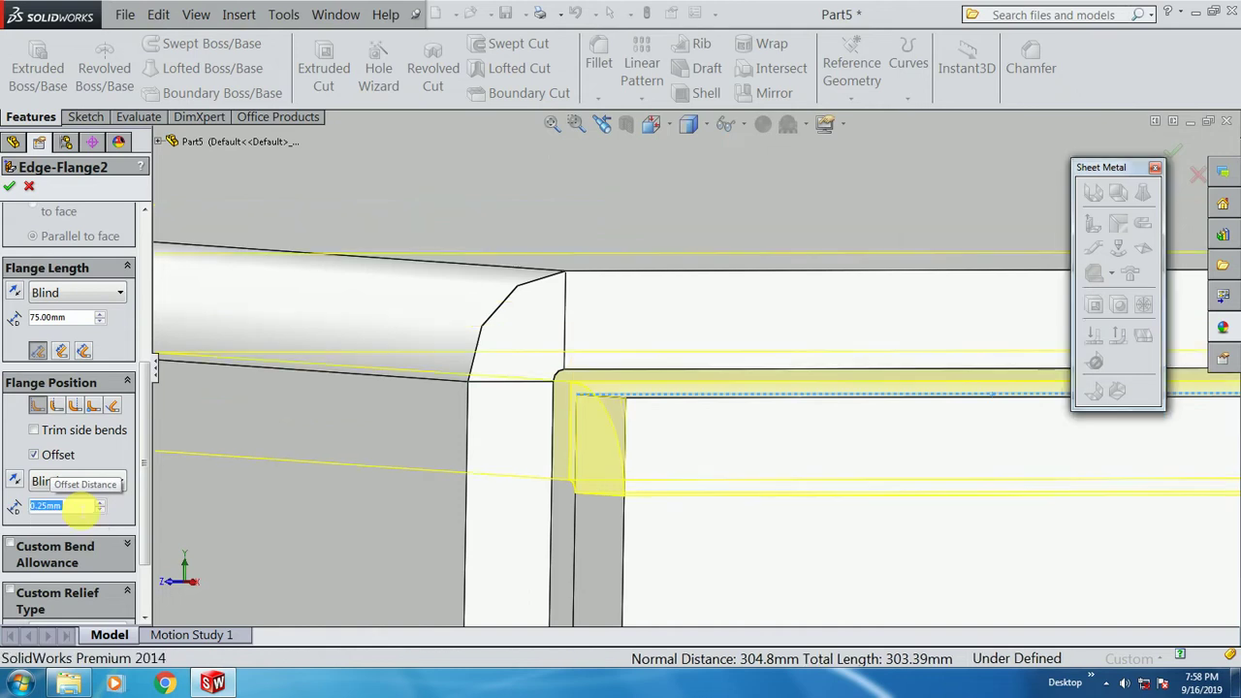
- Recheck the flange preview at the corner and complete the short-side edge flange
scroll(614, 378, "up", 4)
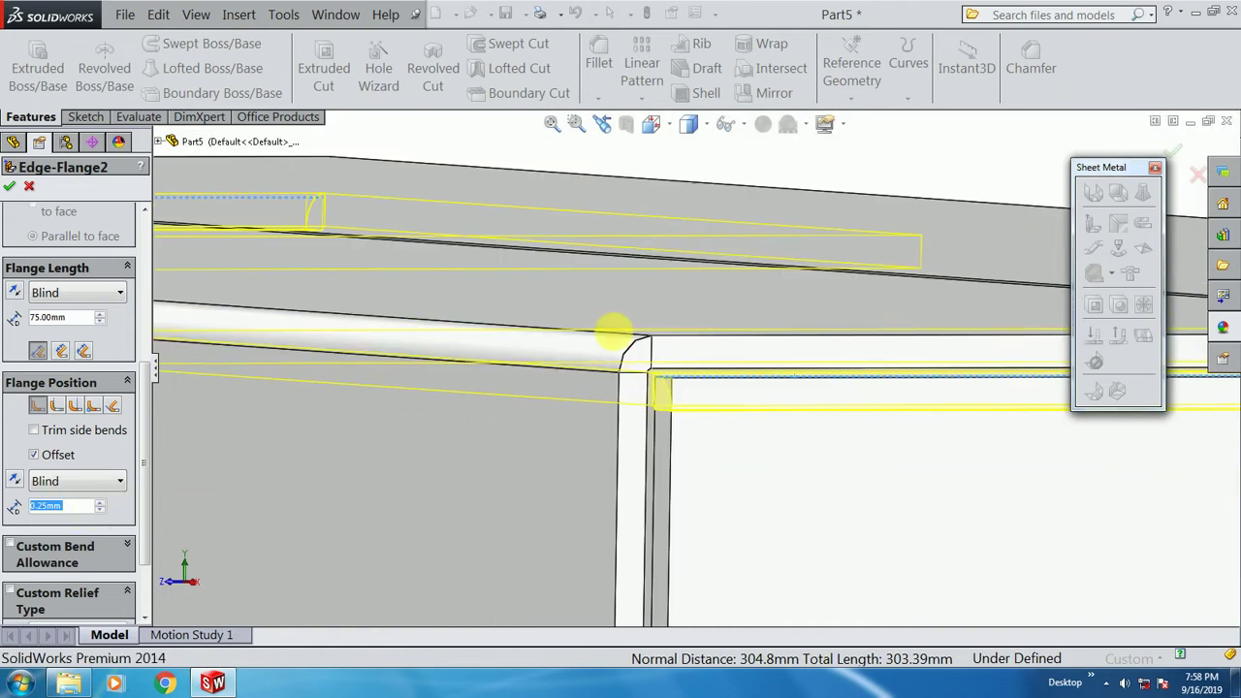
scroll(695, 393, "down", 5)
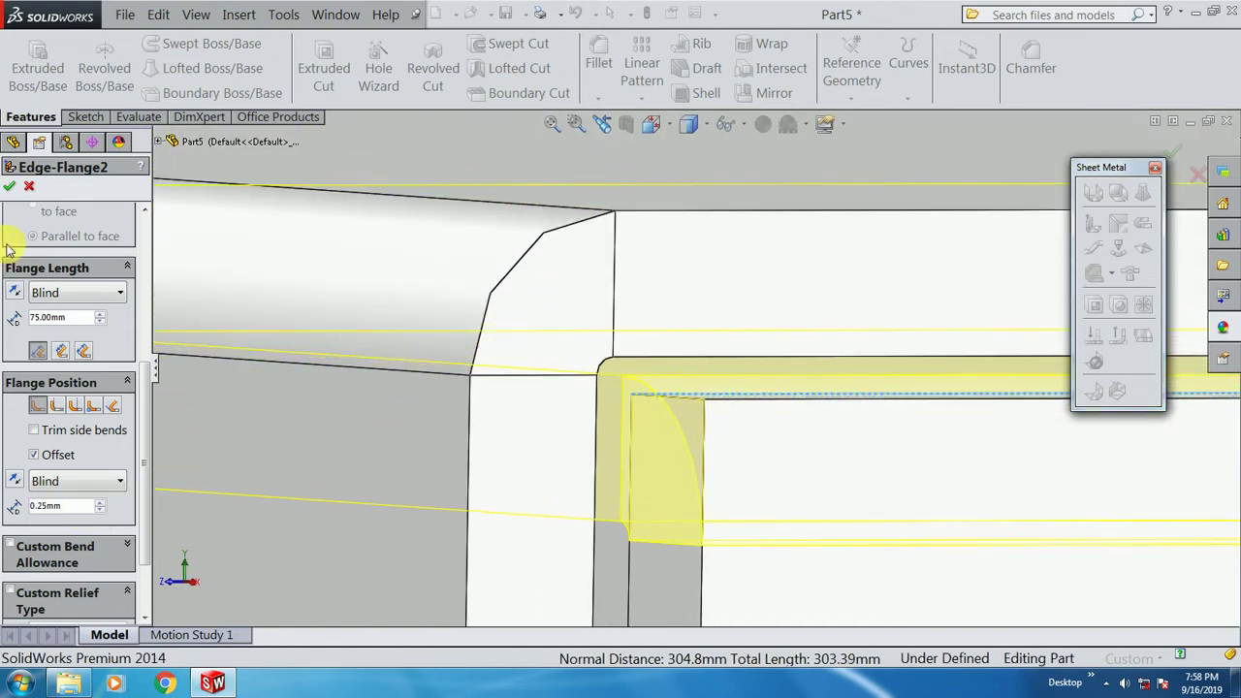
left_click(15, 190)
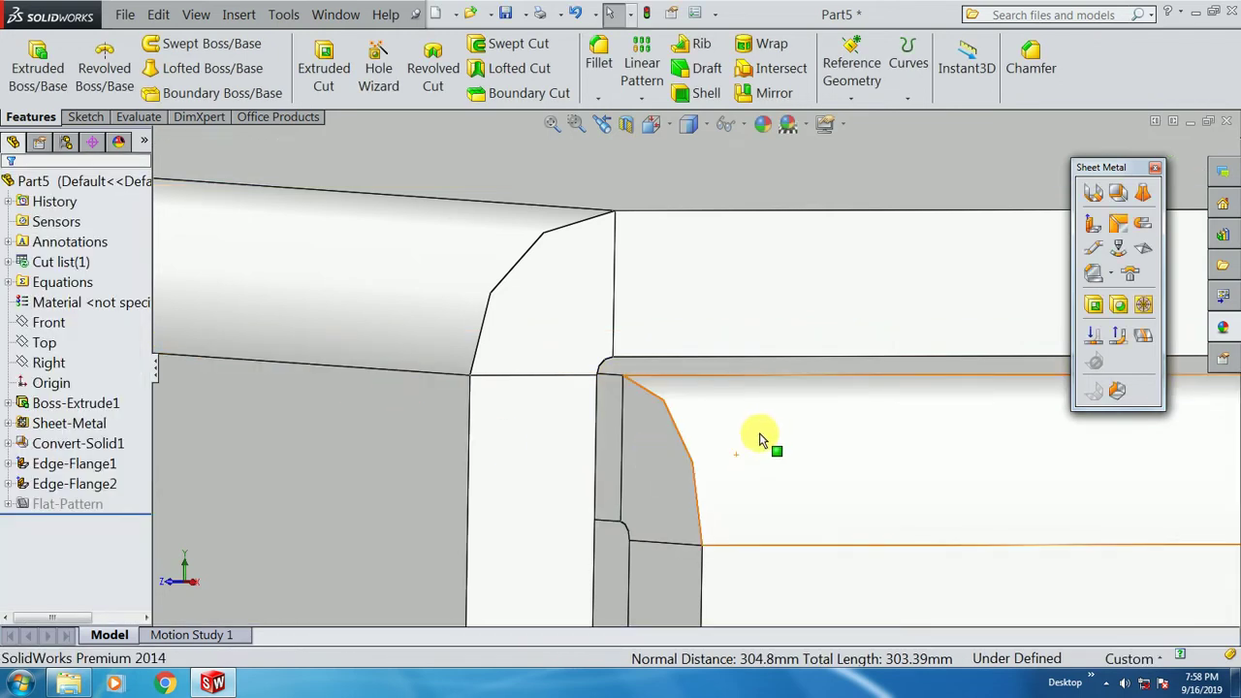
- Unsuppress the flat pattern to examine the unfolded box, and suppress it again to fold the box back
scroll(757, 437, "up", 3)
scroll(759, 438, "up", 6)
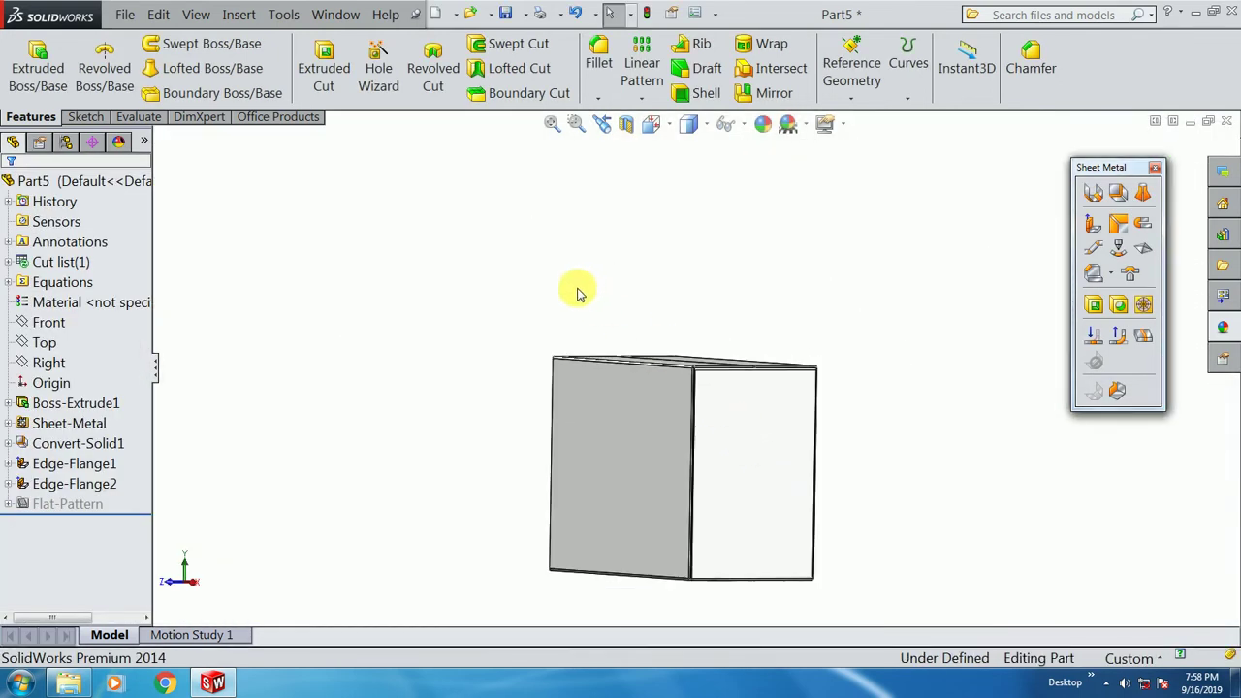
middle_click_drag(632, 449, 658, 495)
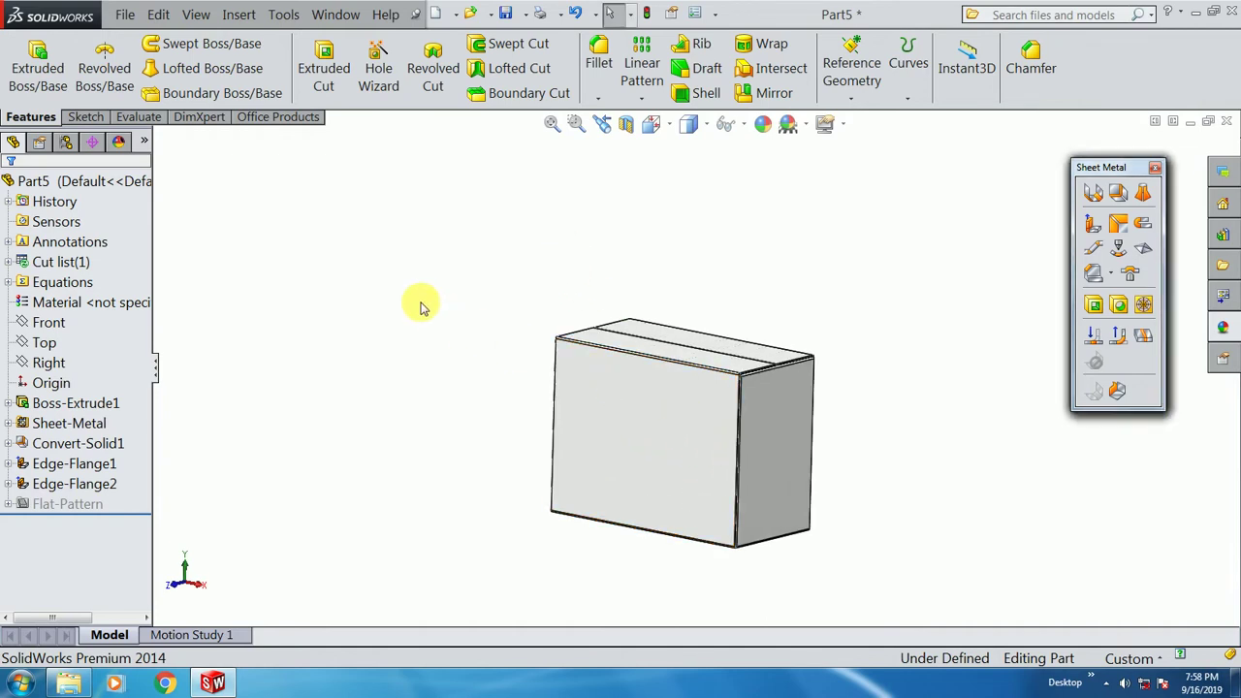
left_click(20, 509)
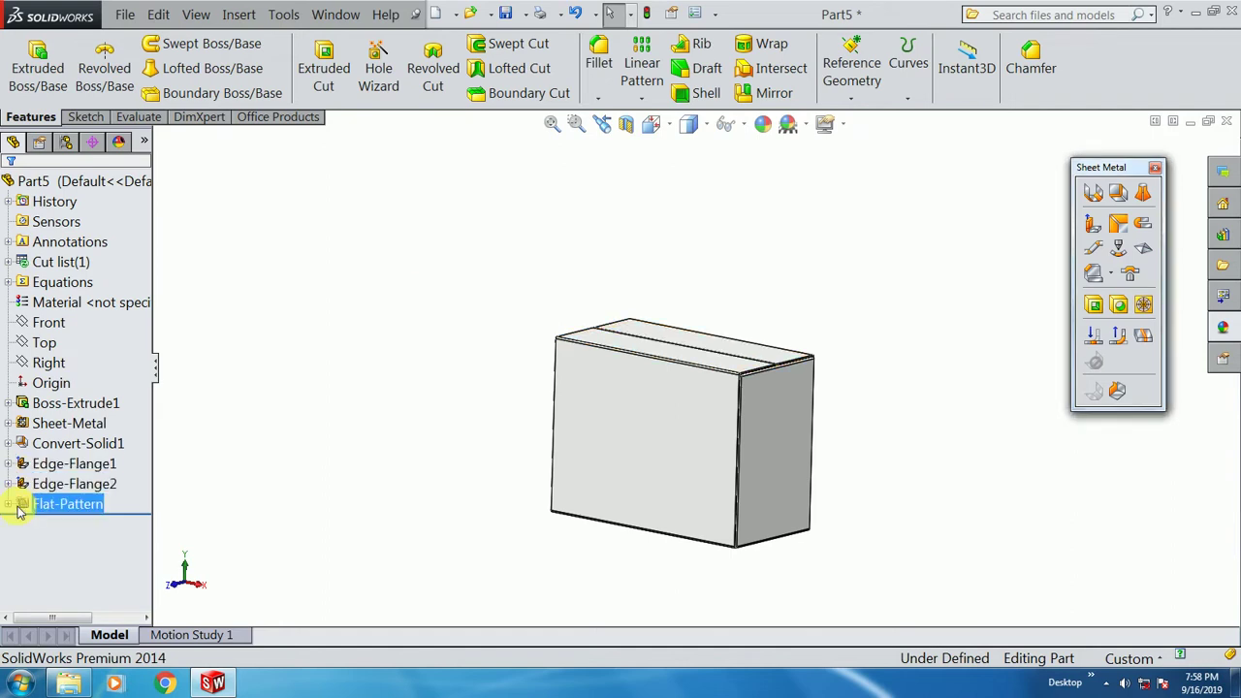
left_click(8, 505)
left_click(60, 524)
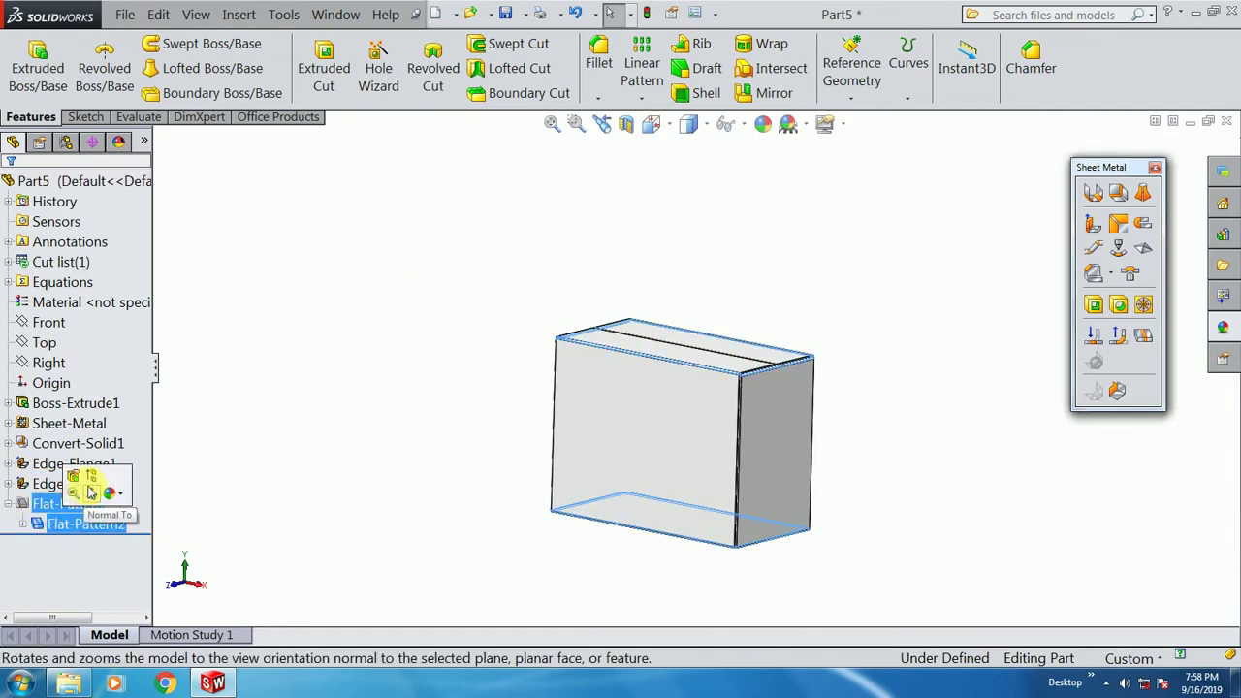
left_click(92, 480)
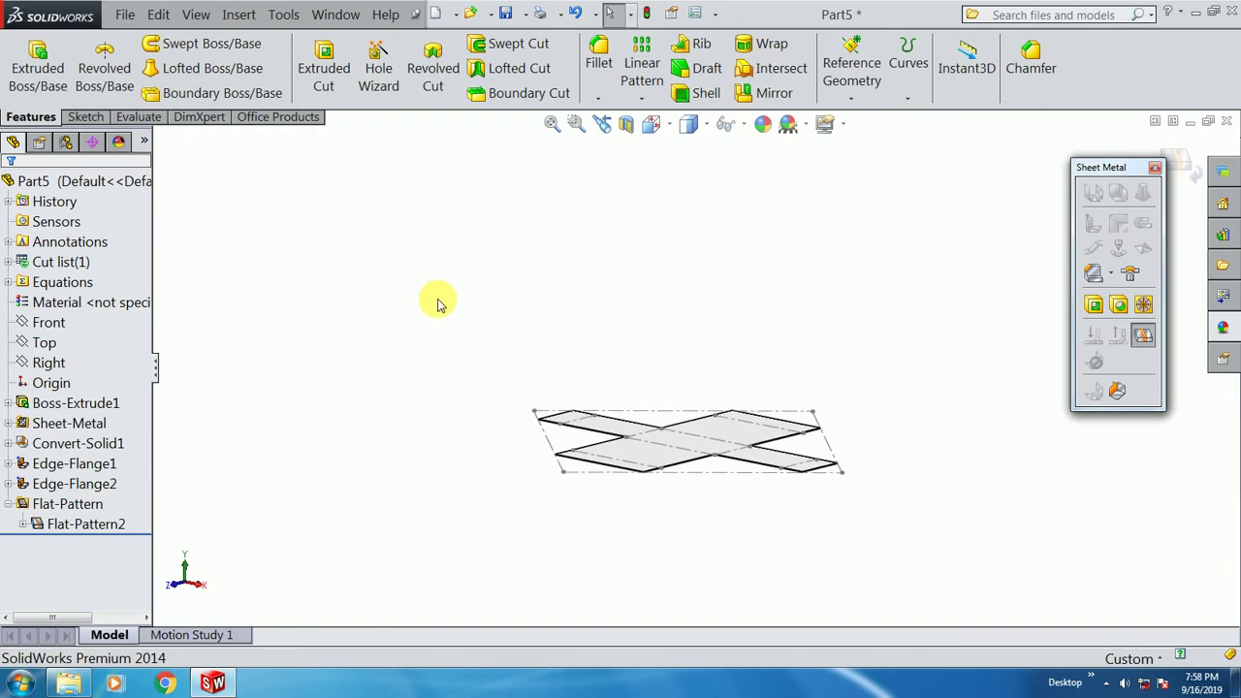
middle_click_drag(500, 407, 653, 241)
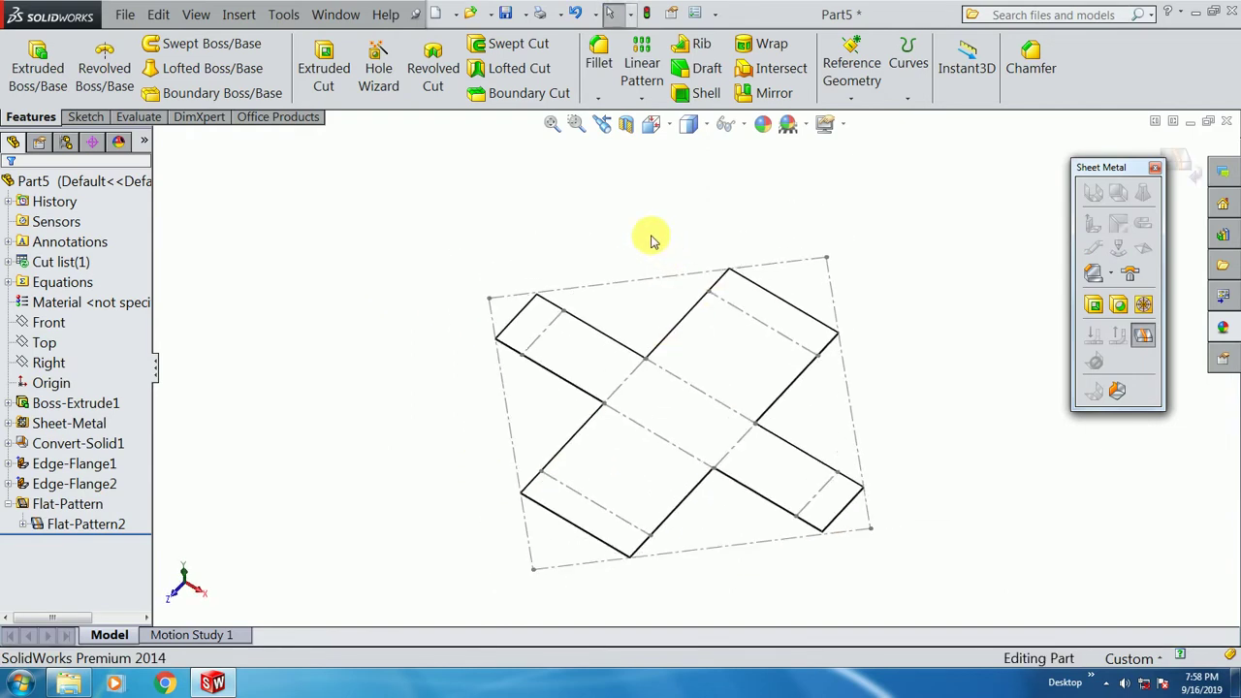
left_click(87, 524)
left_click(85, 482)
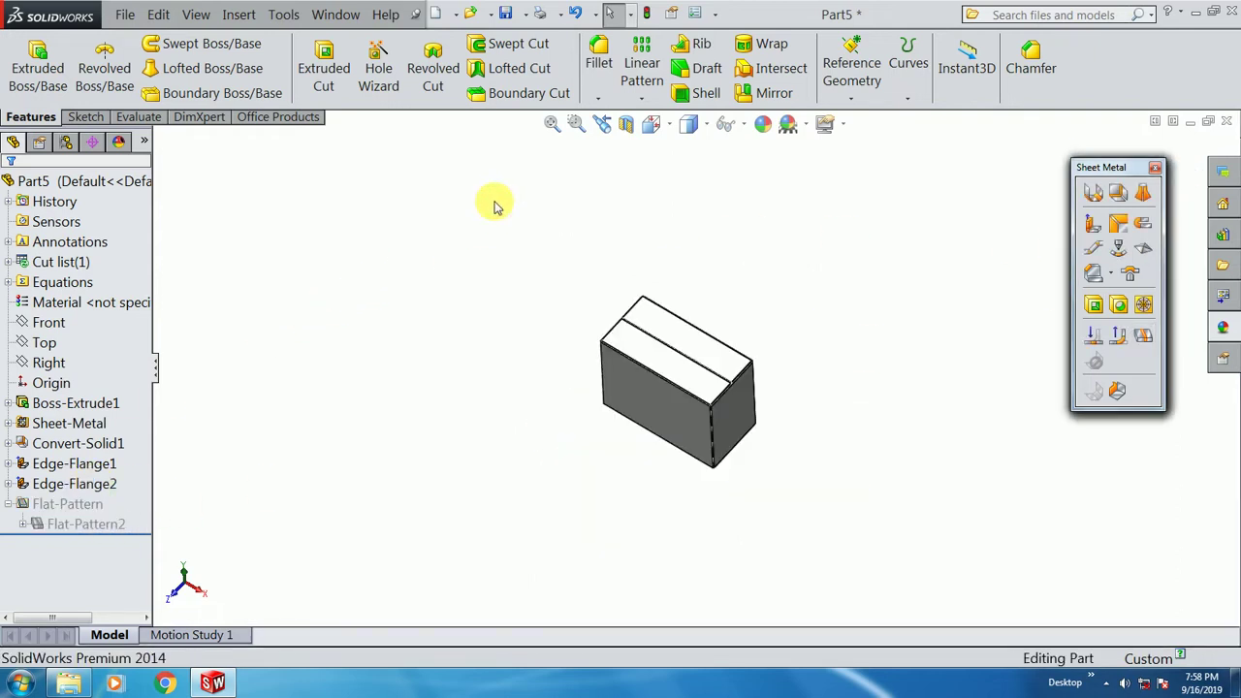
- Start a third edge flange on the two vertical corner edges bordering one short side of the box
scroll(731, 391, "down", 6)
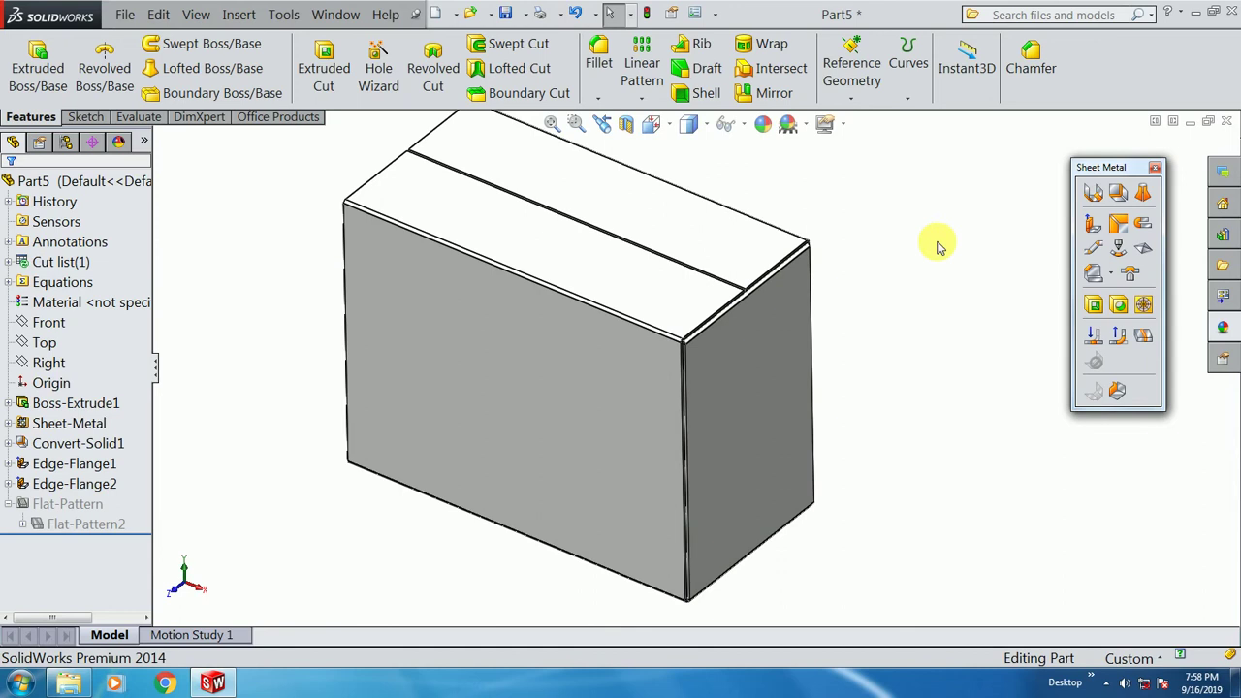
left_click(1092, 226)
scroll(628, 336, "down", 5)
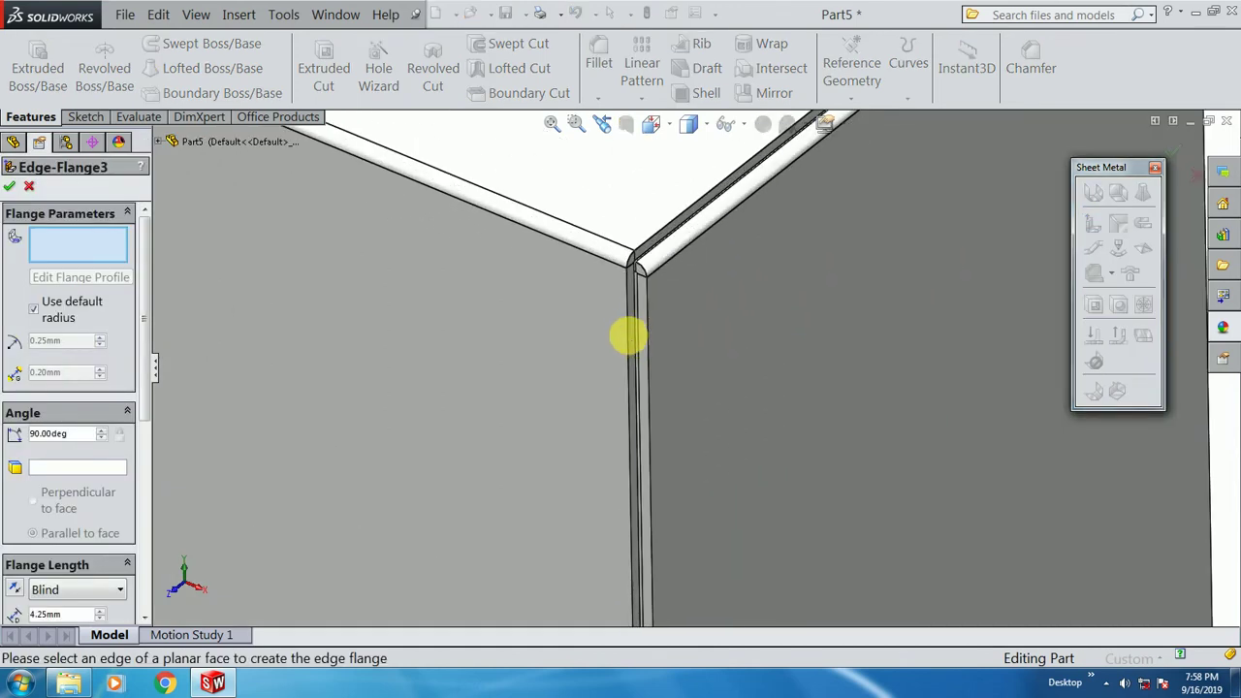
scroll(636, 329, "down", 3)
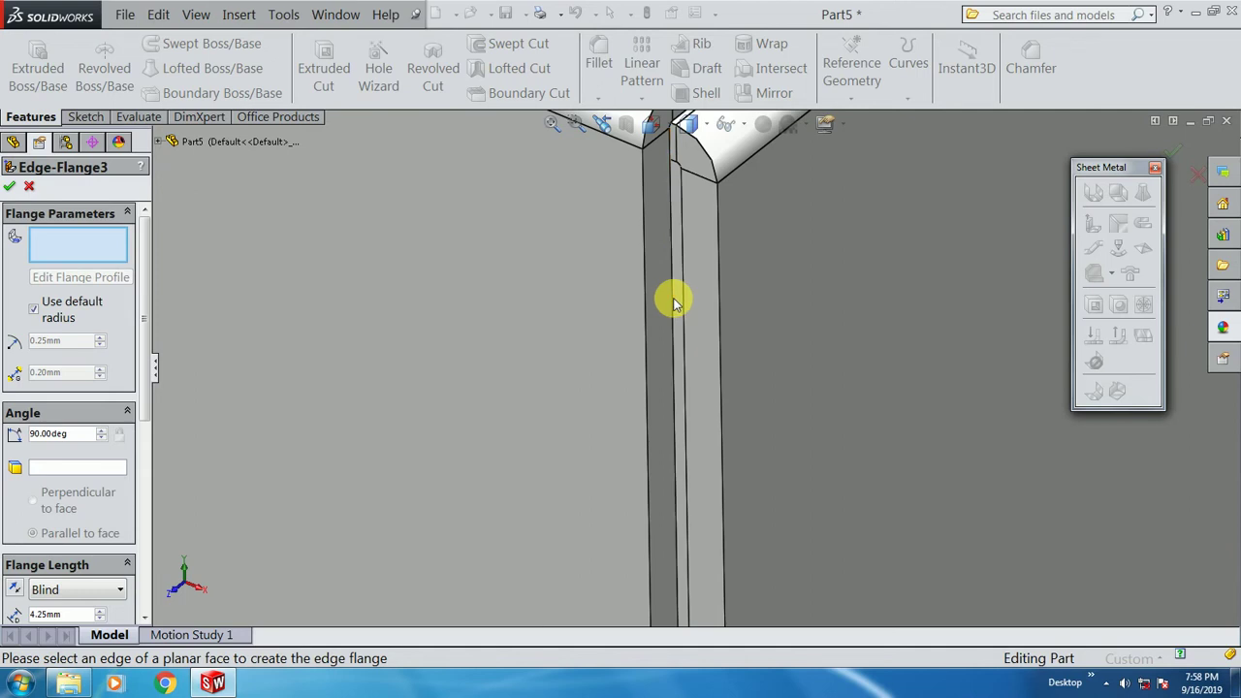
scroll(674, 302, "up", 8)
scroll(682, 354, "down", 8)
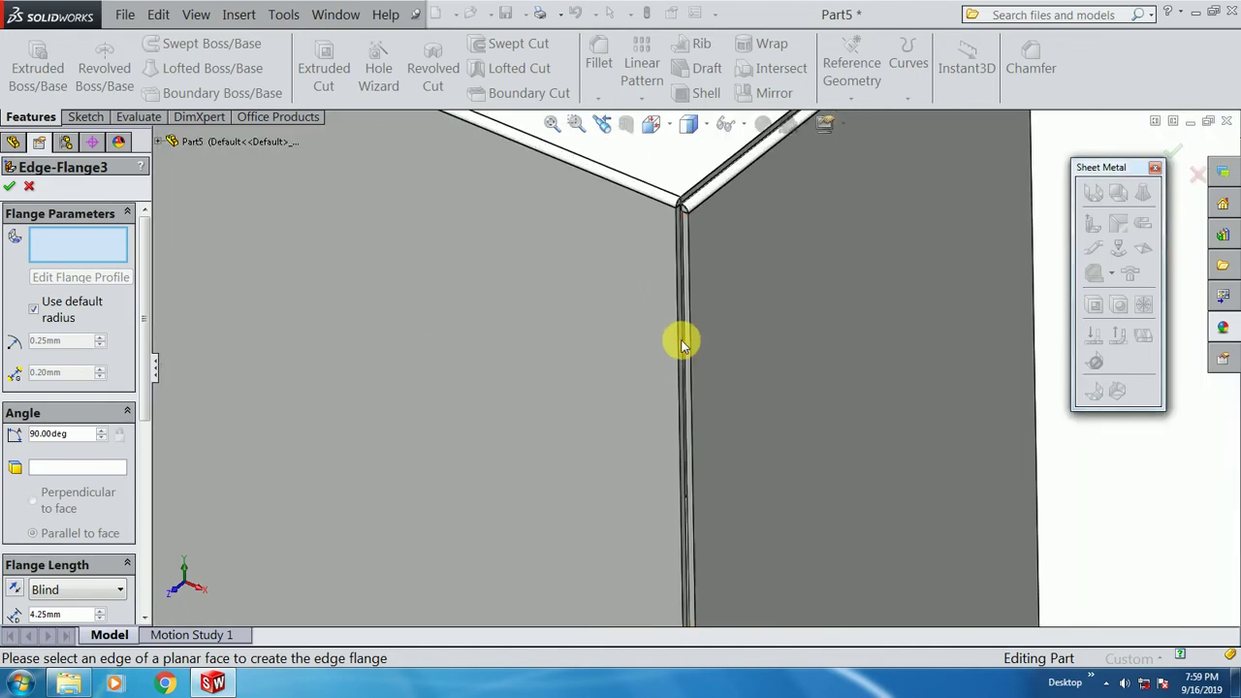
scroll(683, 329, "down", 3)
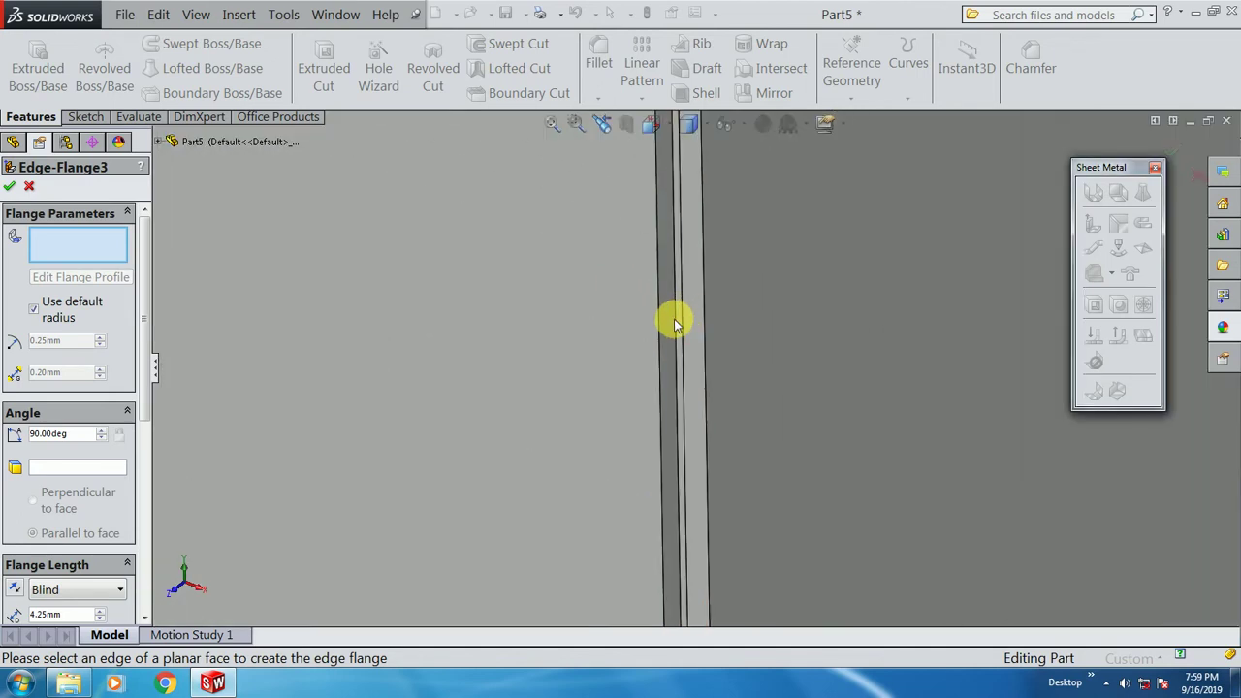
left_click(673, 320)
scroll(757, 287, "up", 5)
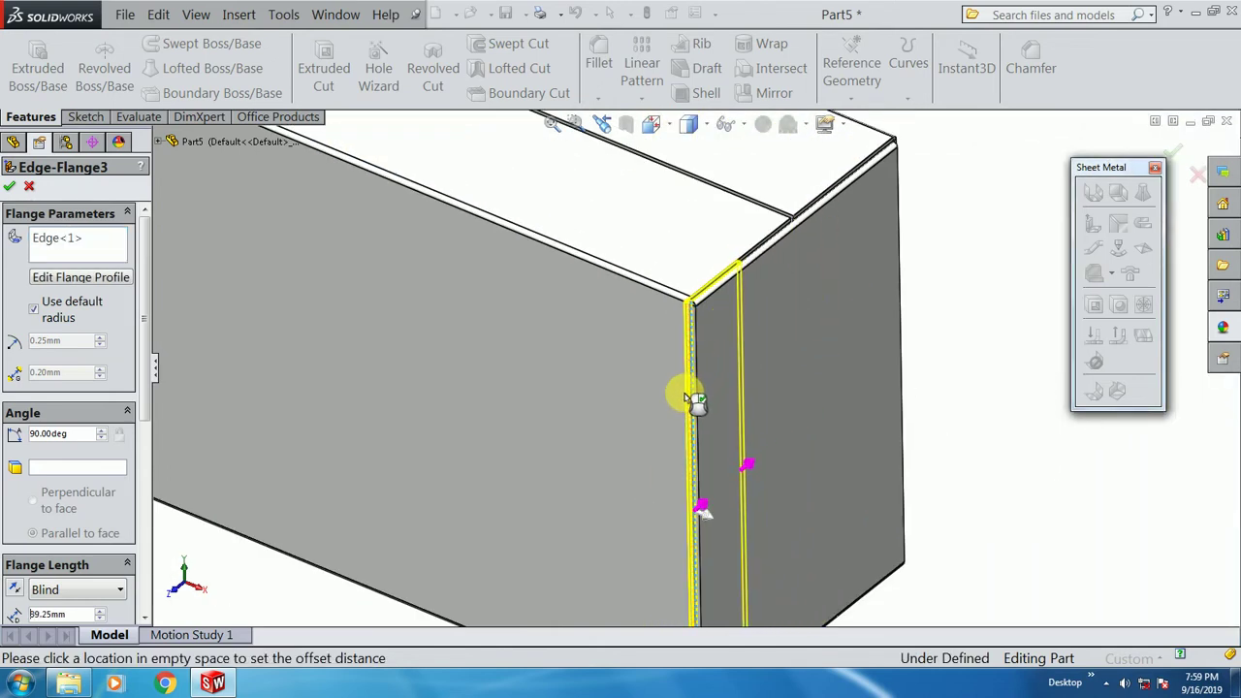
middle_click_drag(783, 347, 796, 279)
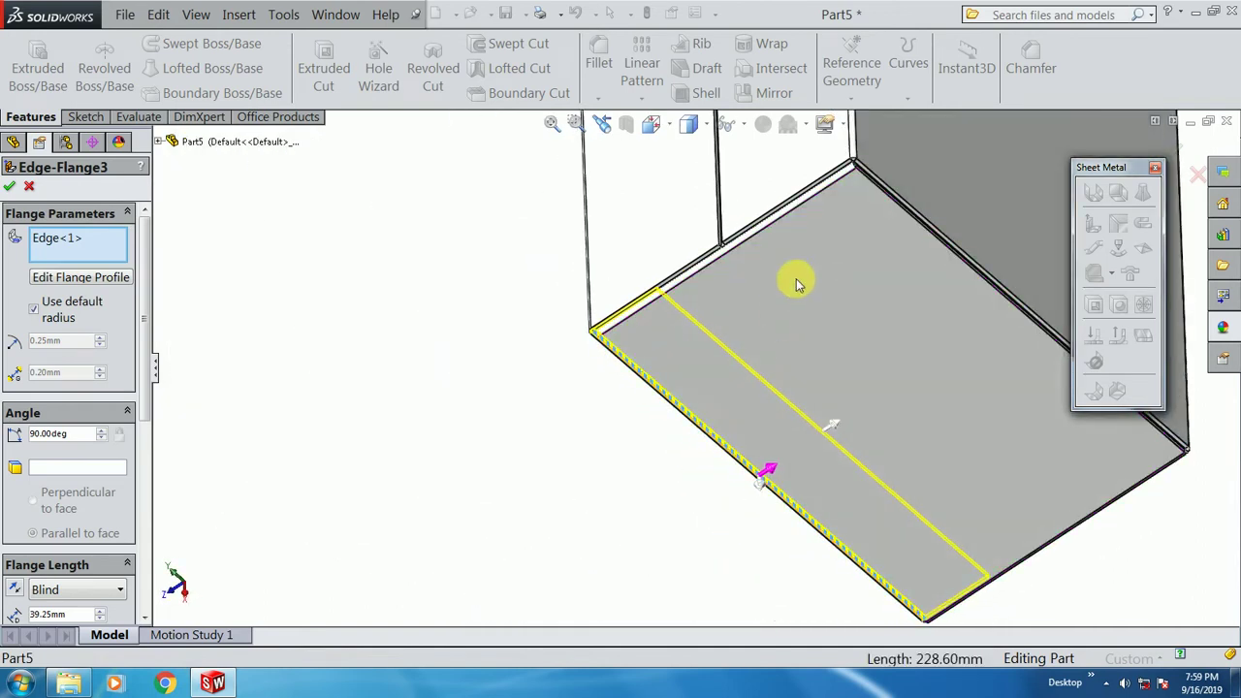
scroll(847, 233, "down", 5)
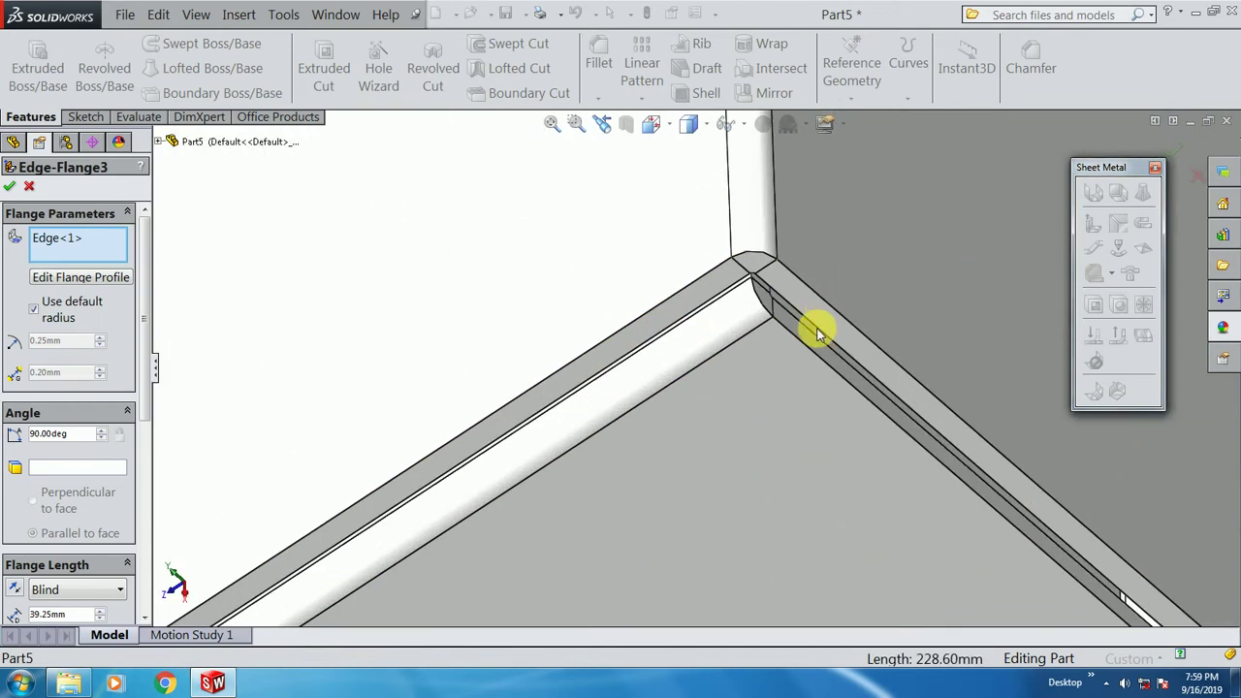
left_click(813, 337)
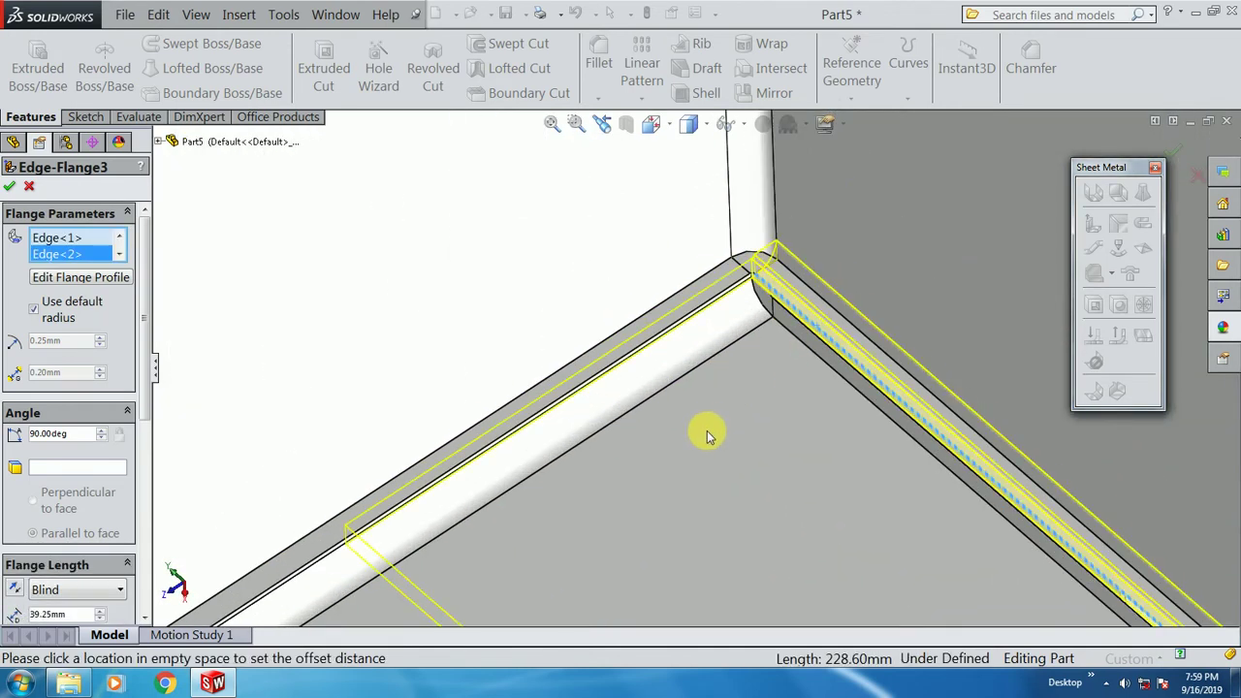
- Set the third edge flange's length to 20 mm on the two vertical corner edges
key("f")
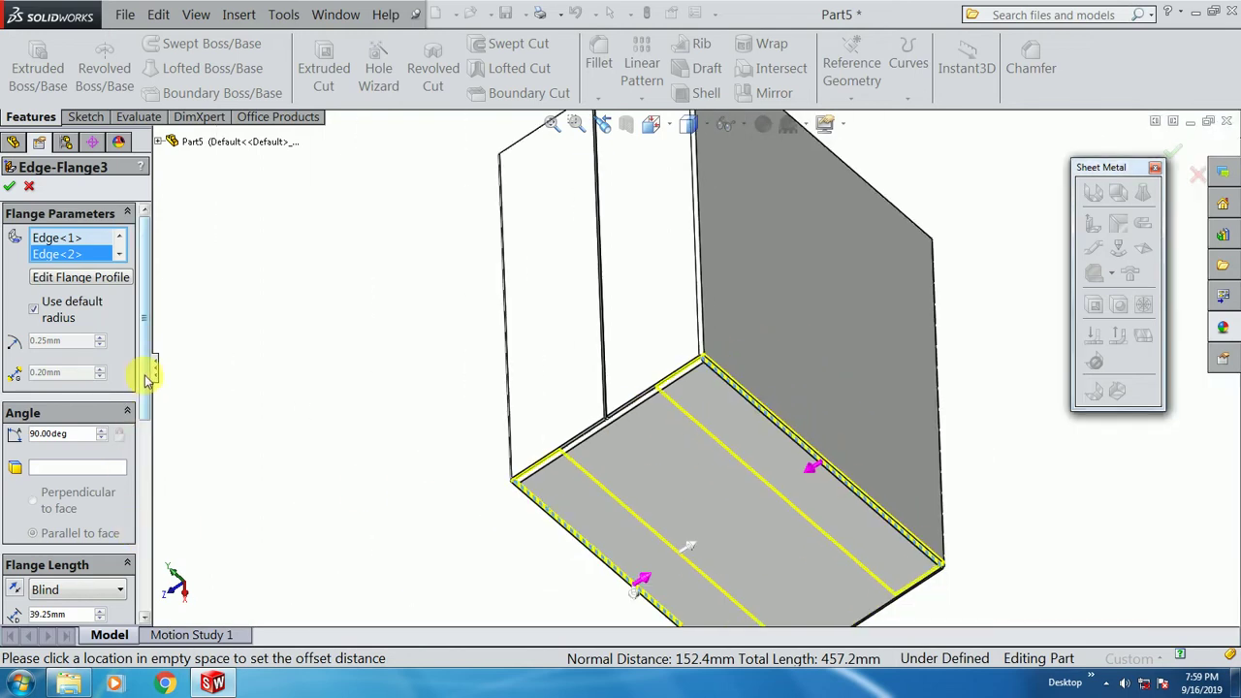
scroll(141, 427, "down", 3)
double_click(72, 504)
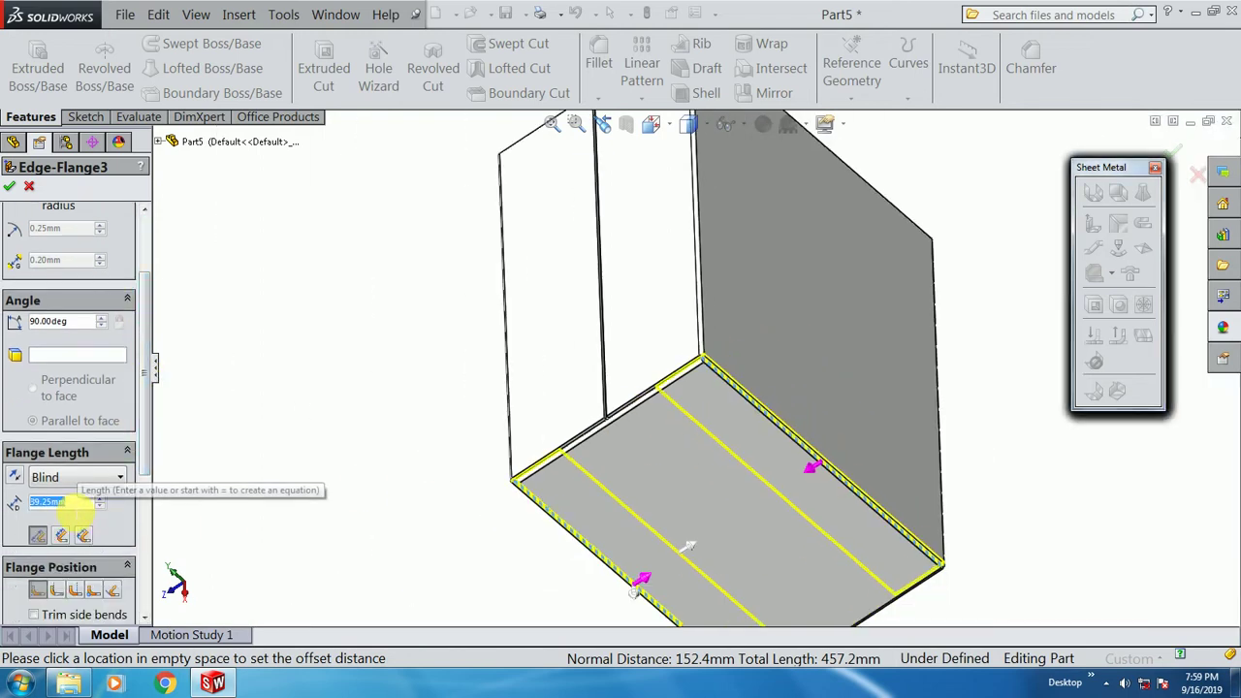
type("20")
key("Return")
- Check the vertical flange preview and offset settings at the box corner, and complete the third edge flange
middle_click_drag(307, 487, 436, 355)
scroll(543, 471, "down", 5)
middle_click_drag(647, 451, 668, 354)
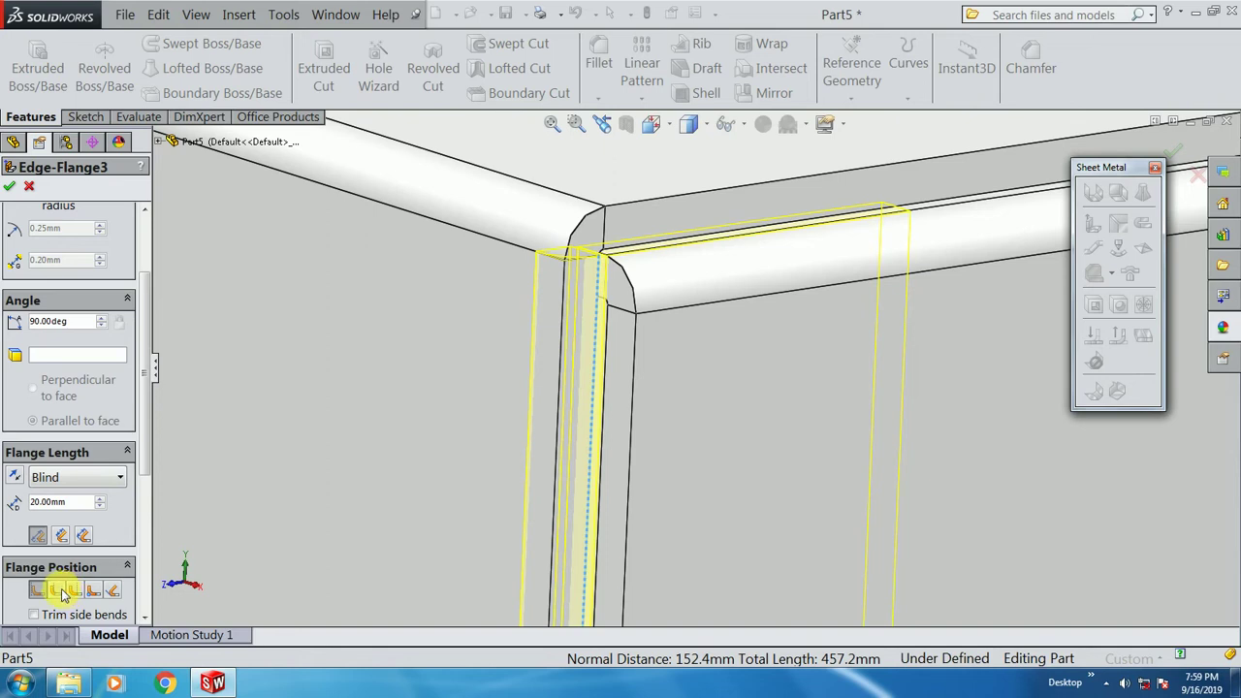
scroll(140, 460, "down", 3)
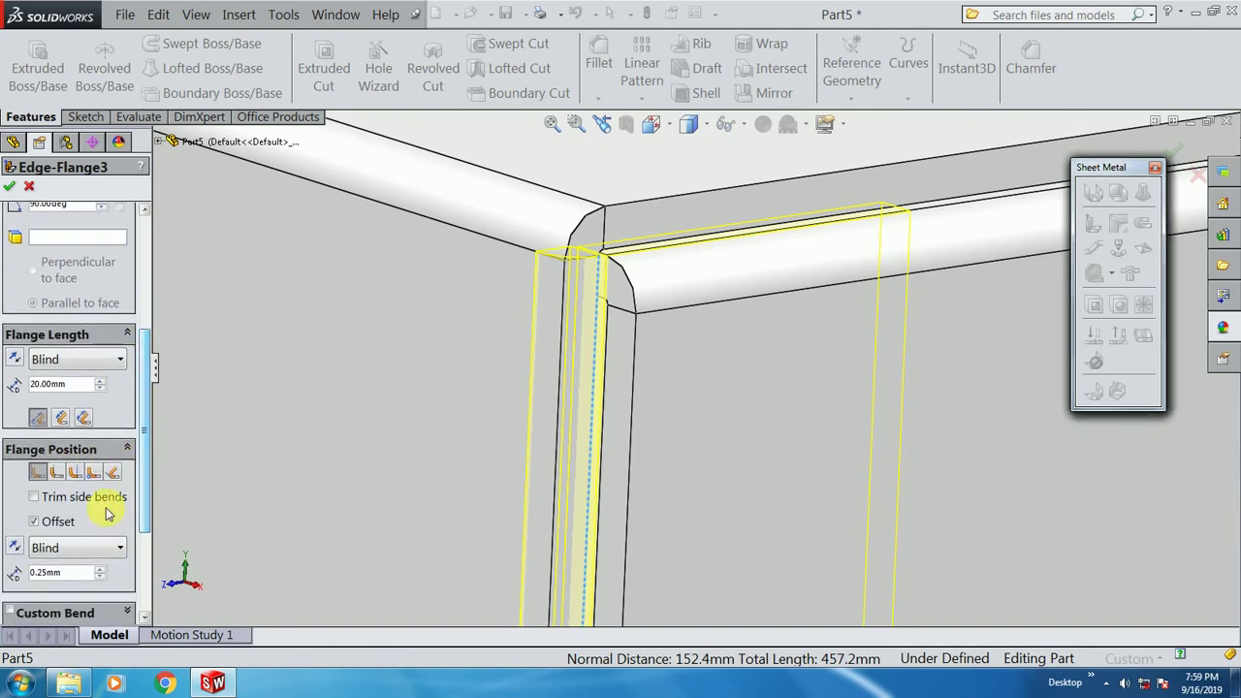
middle_click_drag(523, 415, 447, 407)
left_click(10, 187)
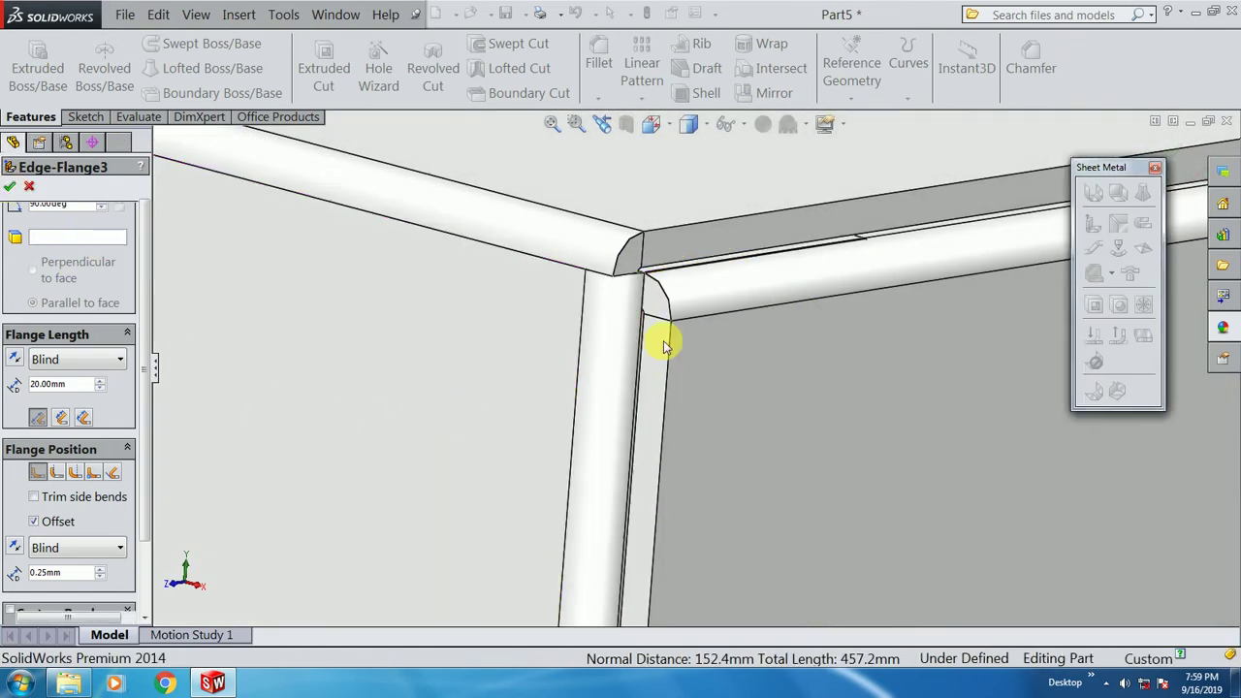
- Examine the vertical corner flange where it meets the top flaps, highlighting the Edge-Flange3 feature
scroll(679, 358, "up", 3)
left_click(479, 210)
scroll(684, 366, "down", 11)
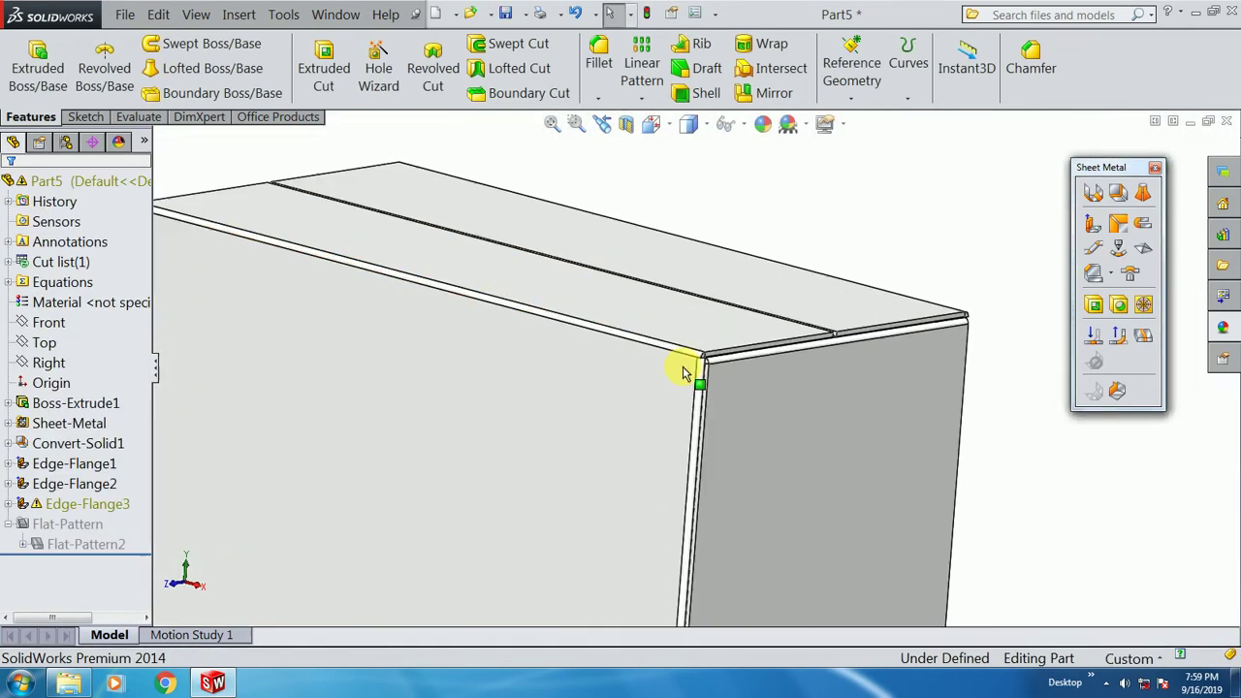
left_click(58, 500)
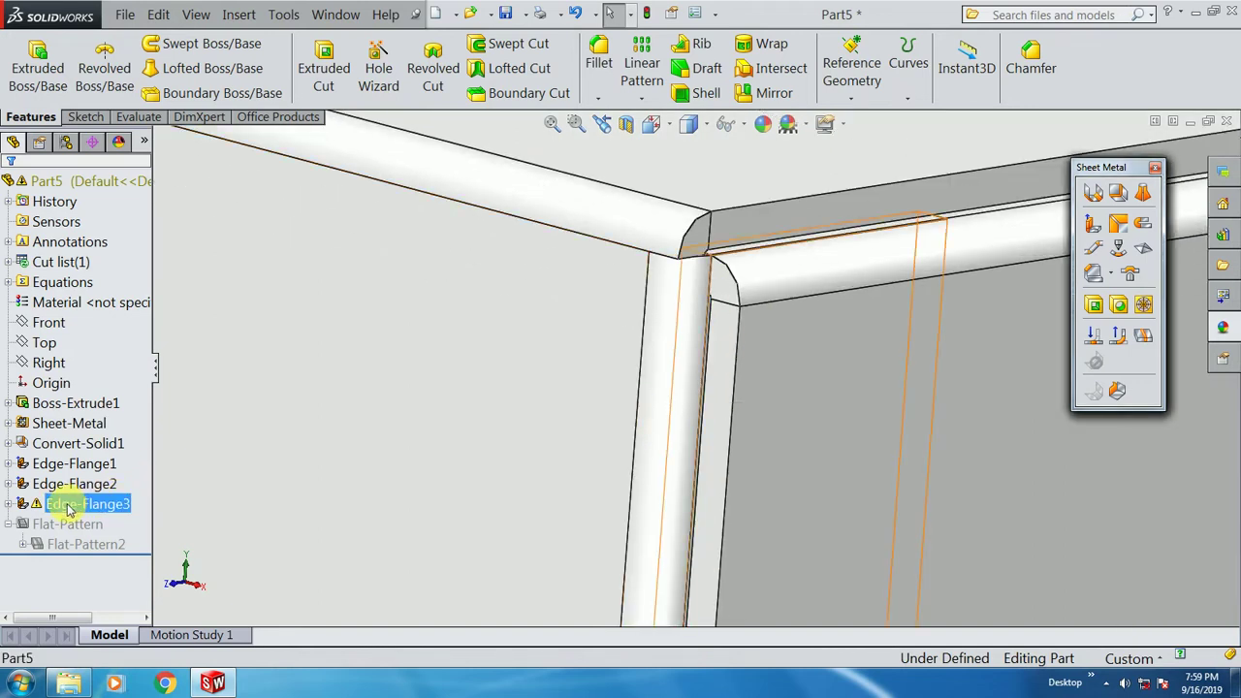
scroll(631, 365, "up", 5)
left_click(347, 238)
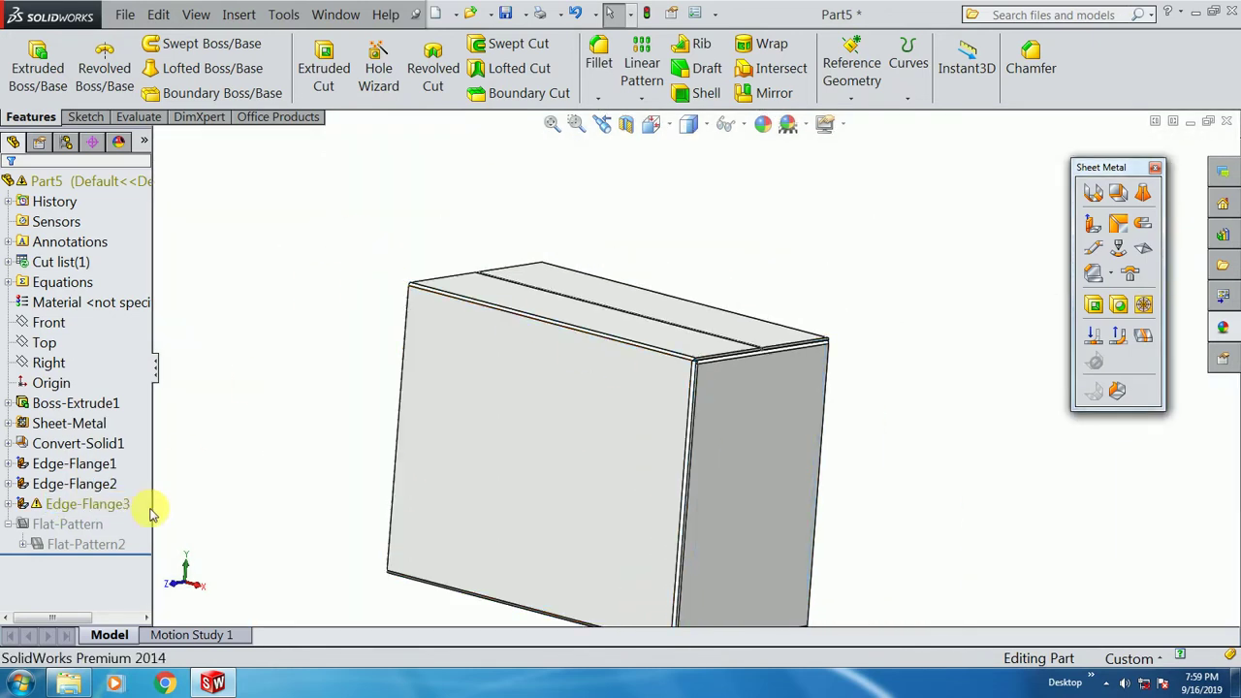
- Edit the third edge flange's profile Sketch22 in normal view and shift its upper end line inward from the box's top
left_click(9, 504)
left_click(80, 523)
left_click(87, 483)
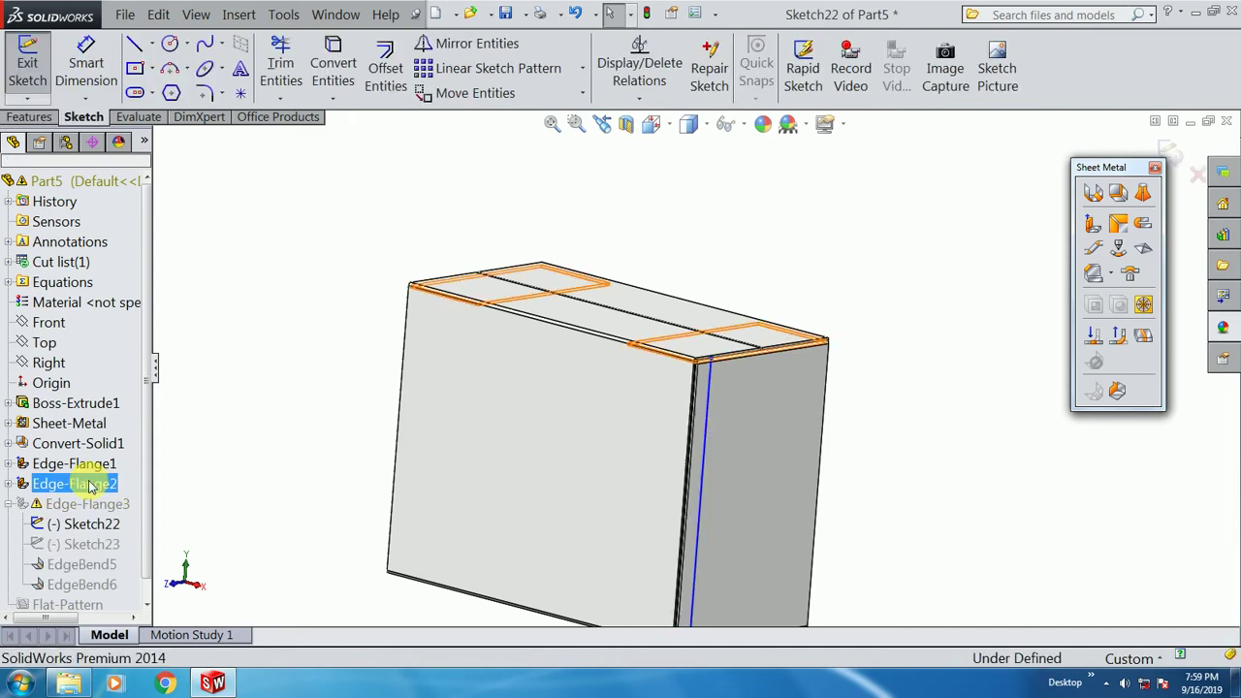
key("ctrl+8")
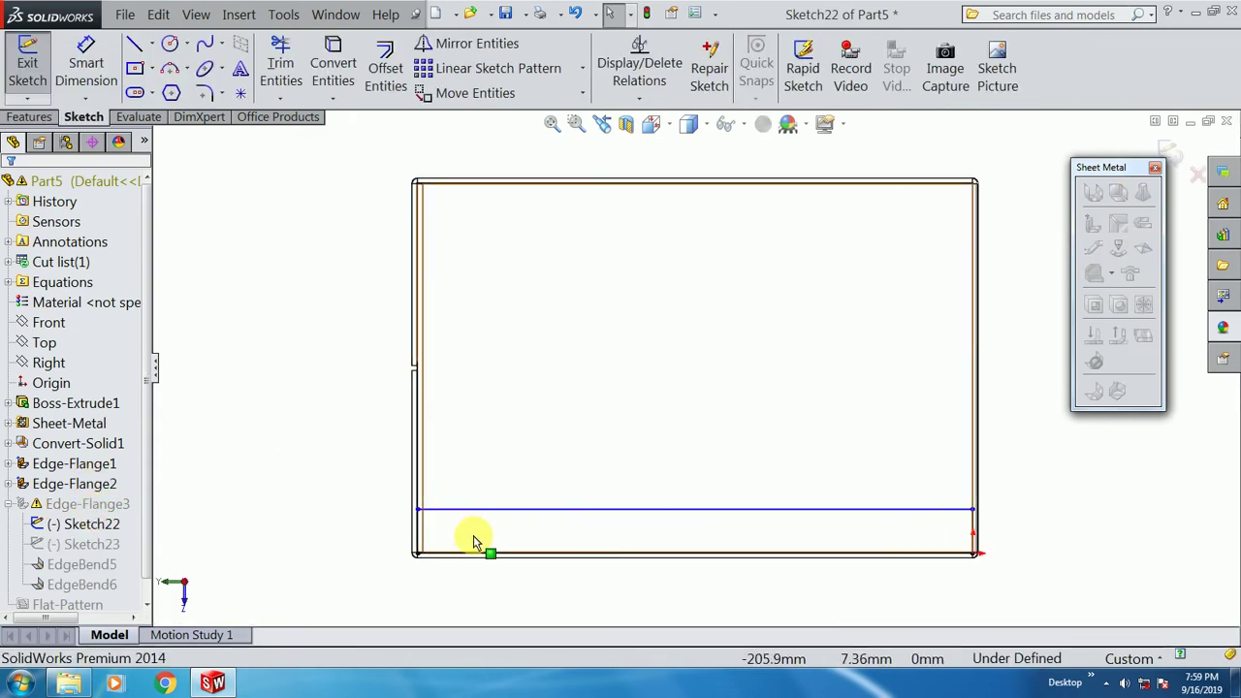
scroll(471, 543, "down", 1)
left_click(422, 529)
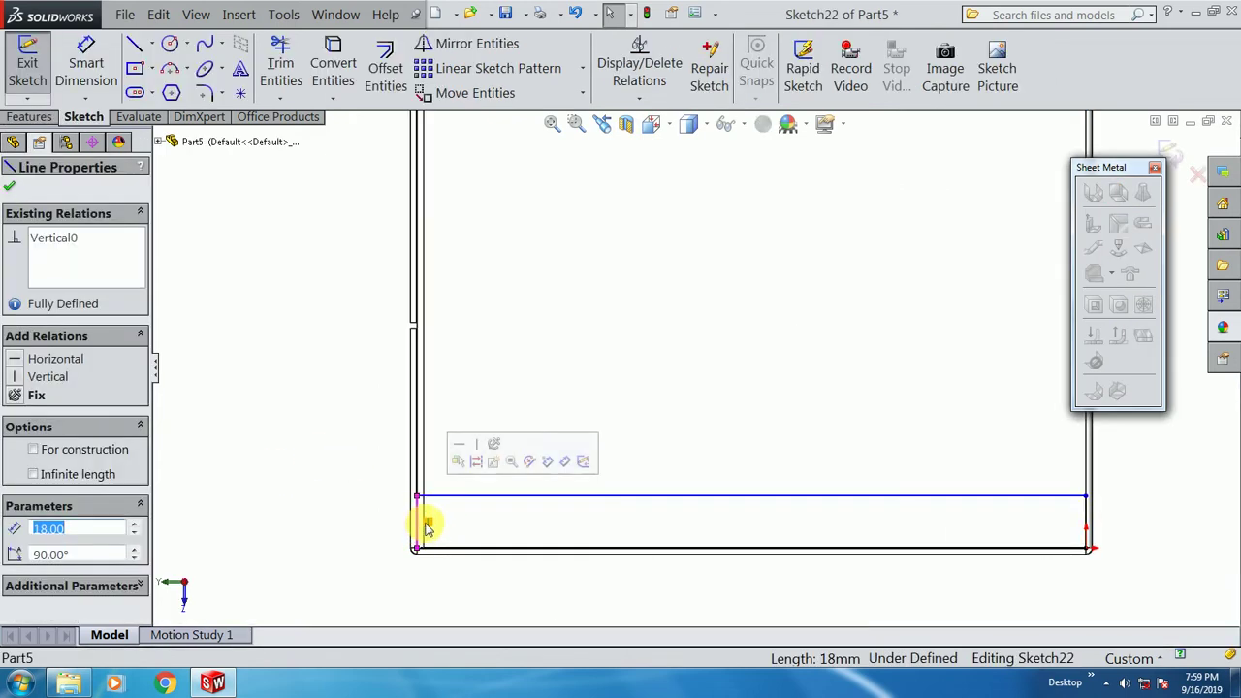
key("Escape")
scroll(456, 528, "down", 3)
left_click_drag(516, 489, 546, 485)
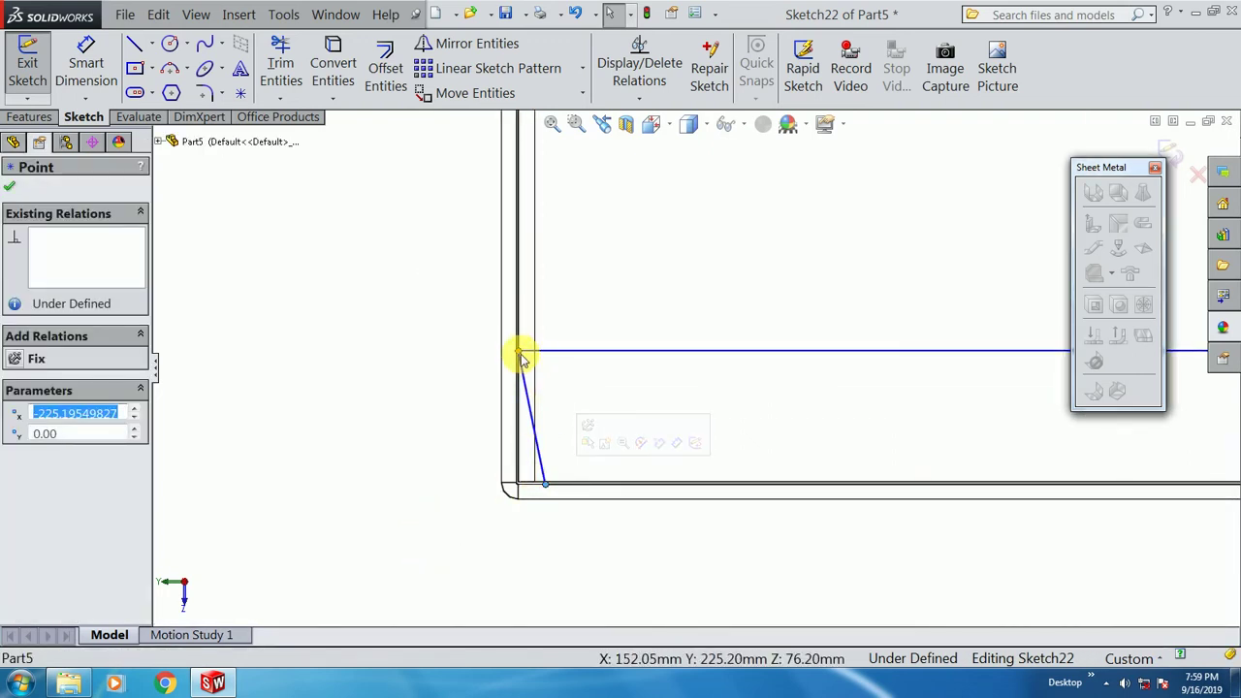
left_click_drag(540, 356, 545, 357)
- Make Sketch22's upper end line collinear with the inner edge of the top flap
left_click(546, 390)
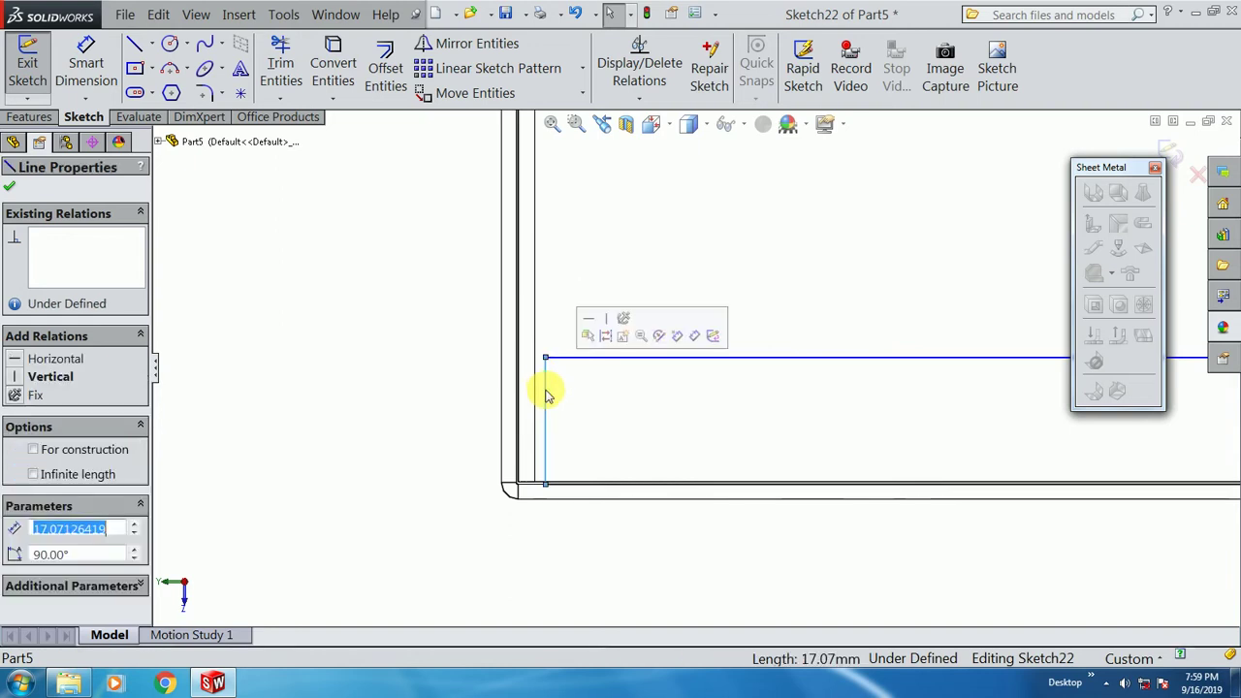
left_click(235, 379)
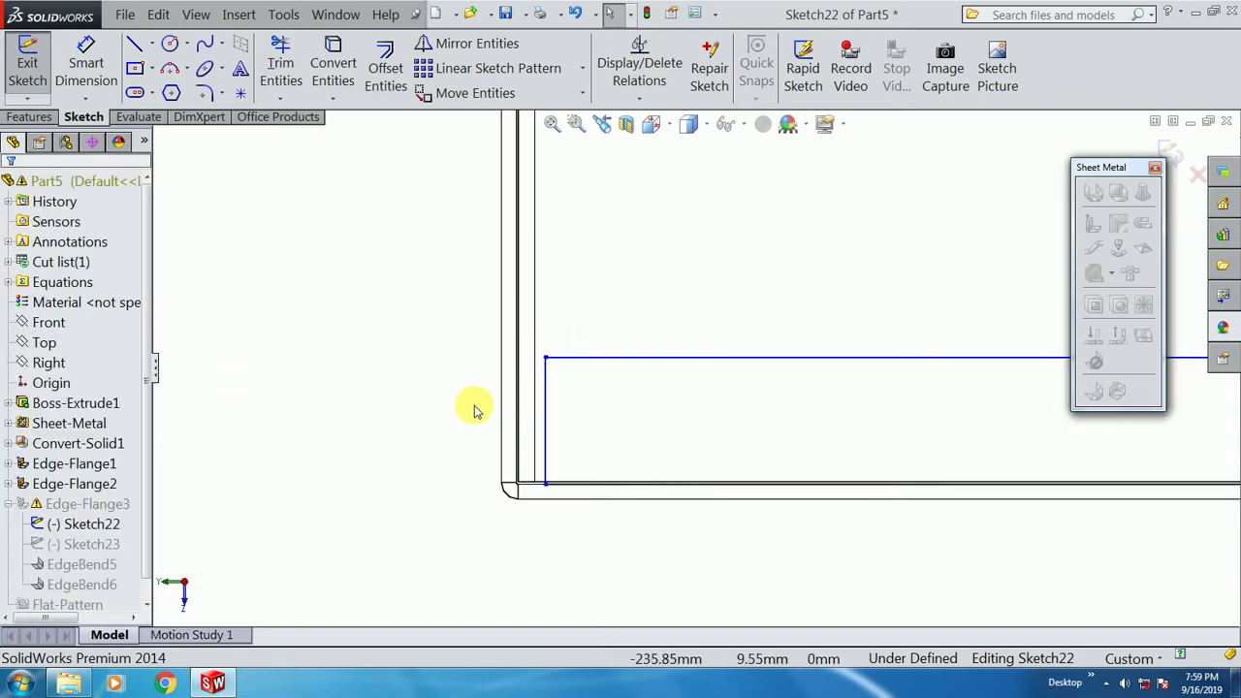
left_click(545, 397, "ctrl")
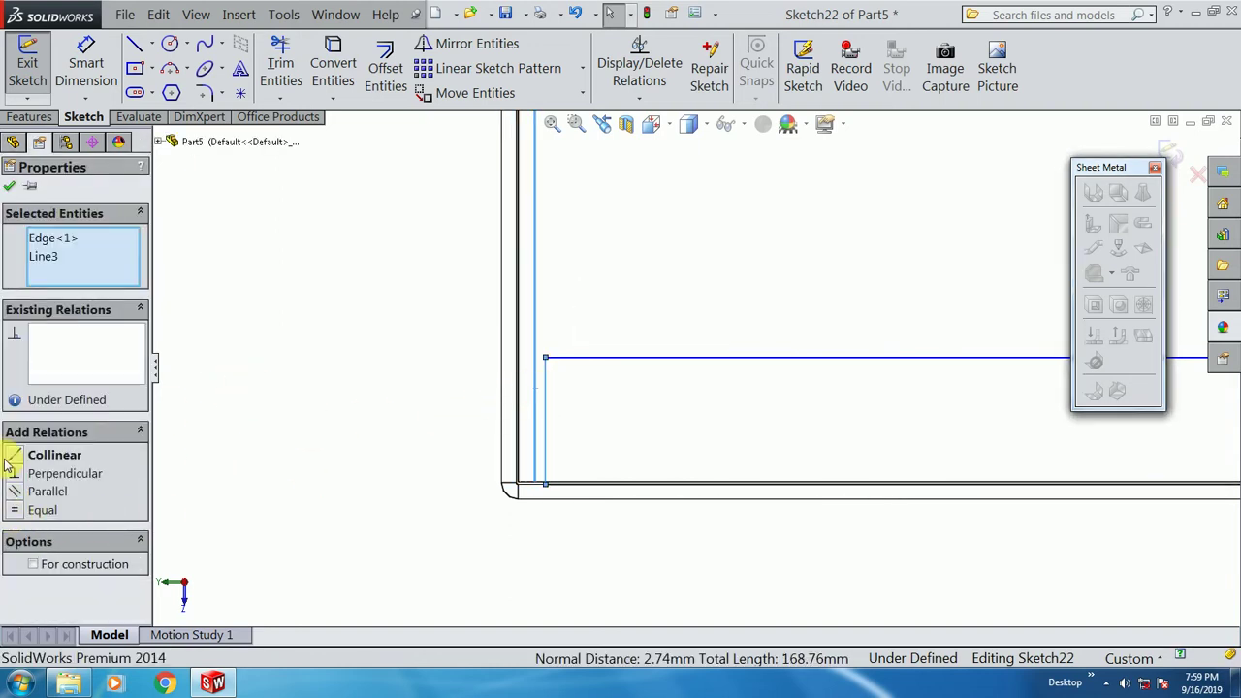
left_click(200, 440)
- Check the profile's lower end line at the box's bottom corner, exit Sketch22 and dismiss the rebuild report
scroll(200, 440, "up", 8)
scroll(998, 372, "down", 4)
scroll(756, 384, "down", 5)
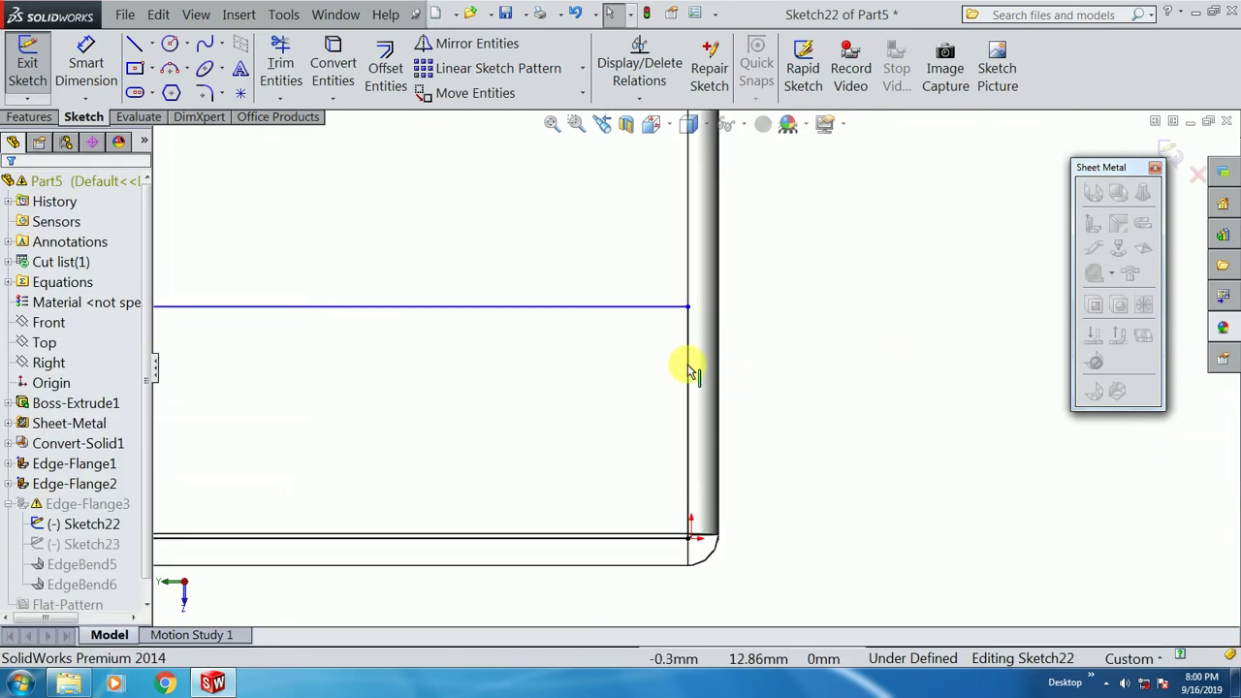
left_click(690, 389)
scroll(762, 402, "up", 5)
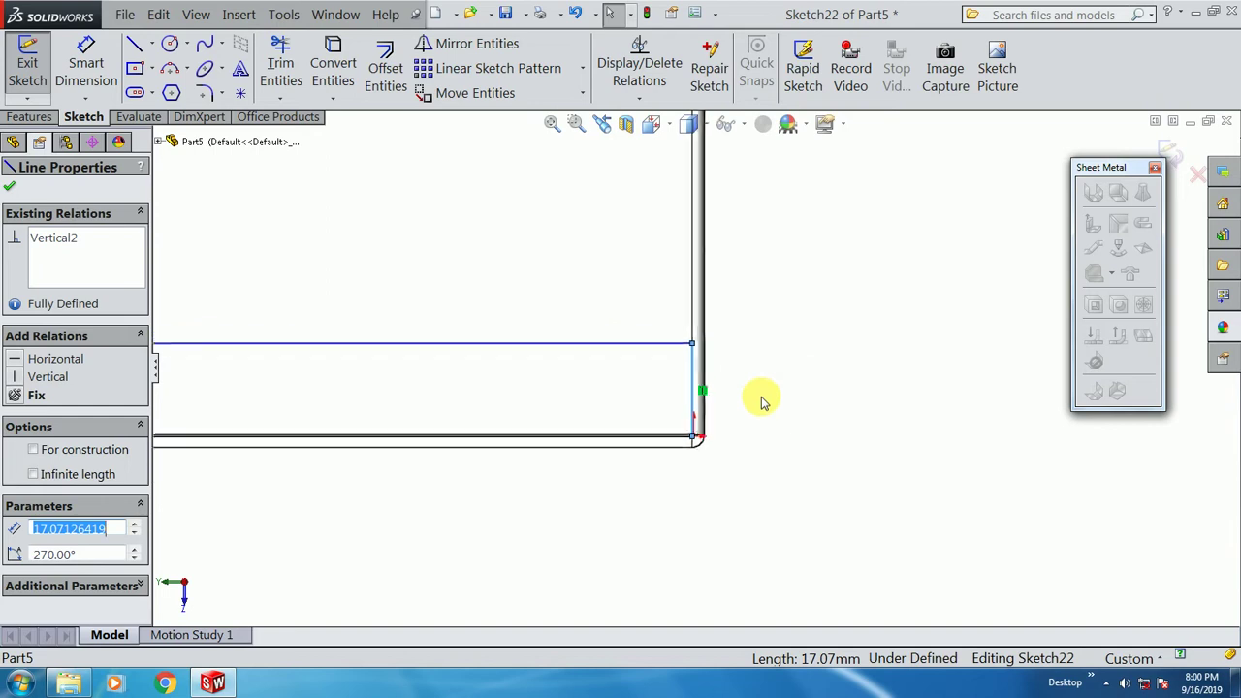
scroll(698, 378, "down", 4)
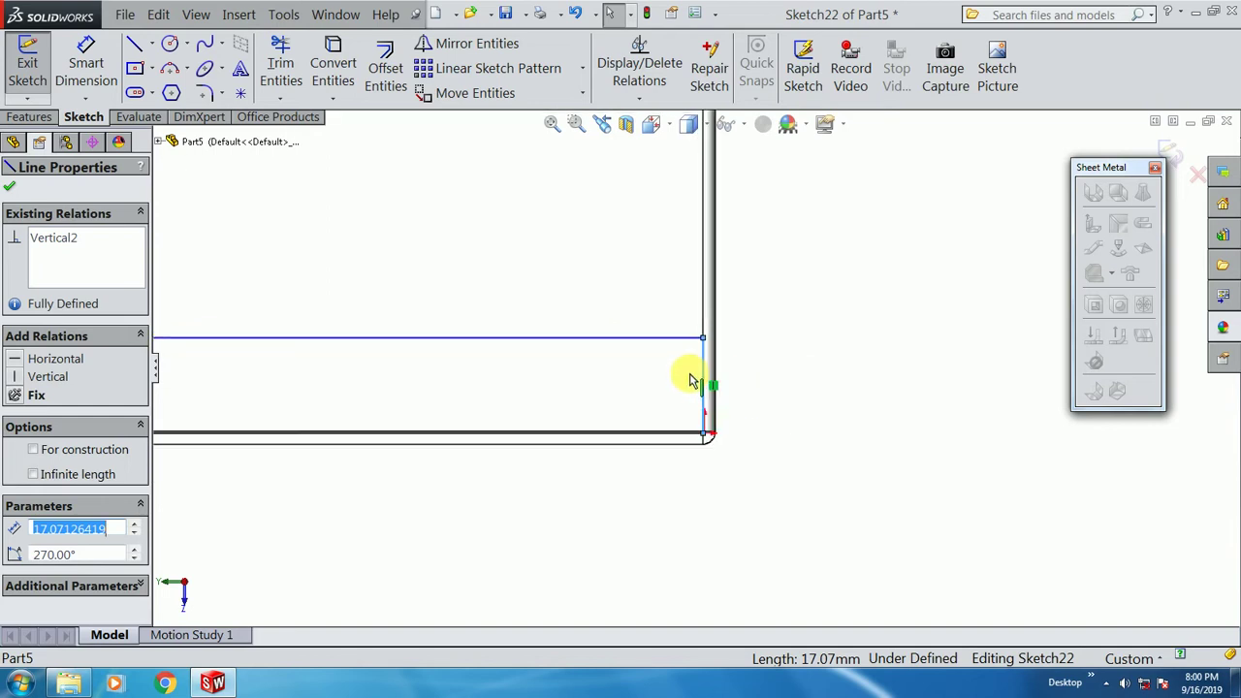
left_click(813, 344)
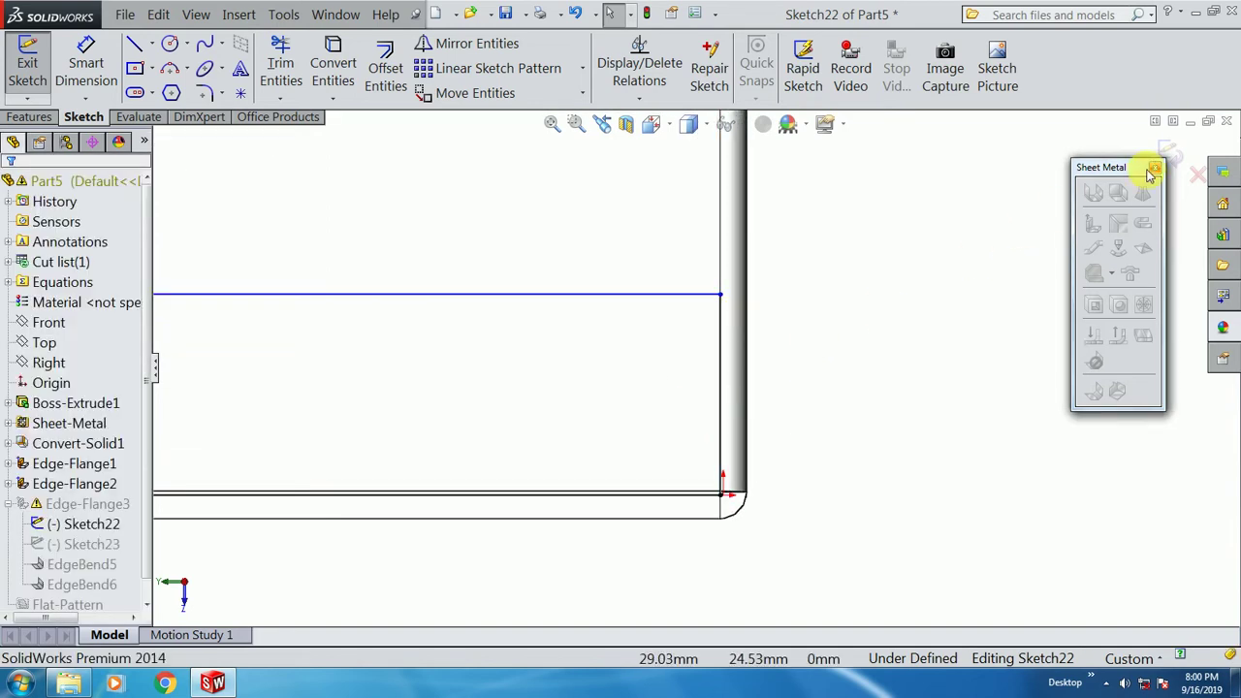
left_click(1167, 152)
left_click(822, 342)
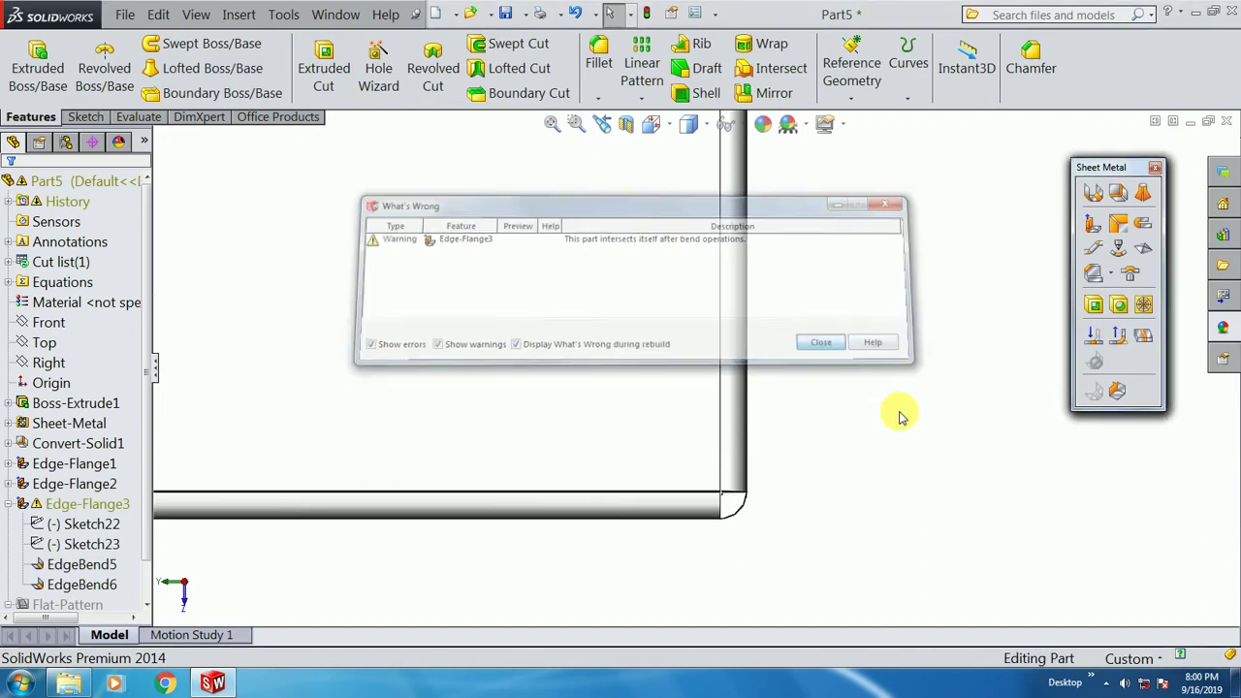
- Examine the trimmed flange at the box's top corner from several angles
scroll(899, 416, "up", 5)
scroll(783, 463, "up", 4)
scroll(376, 370, "down", 6)
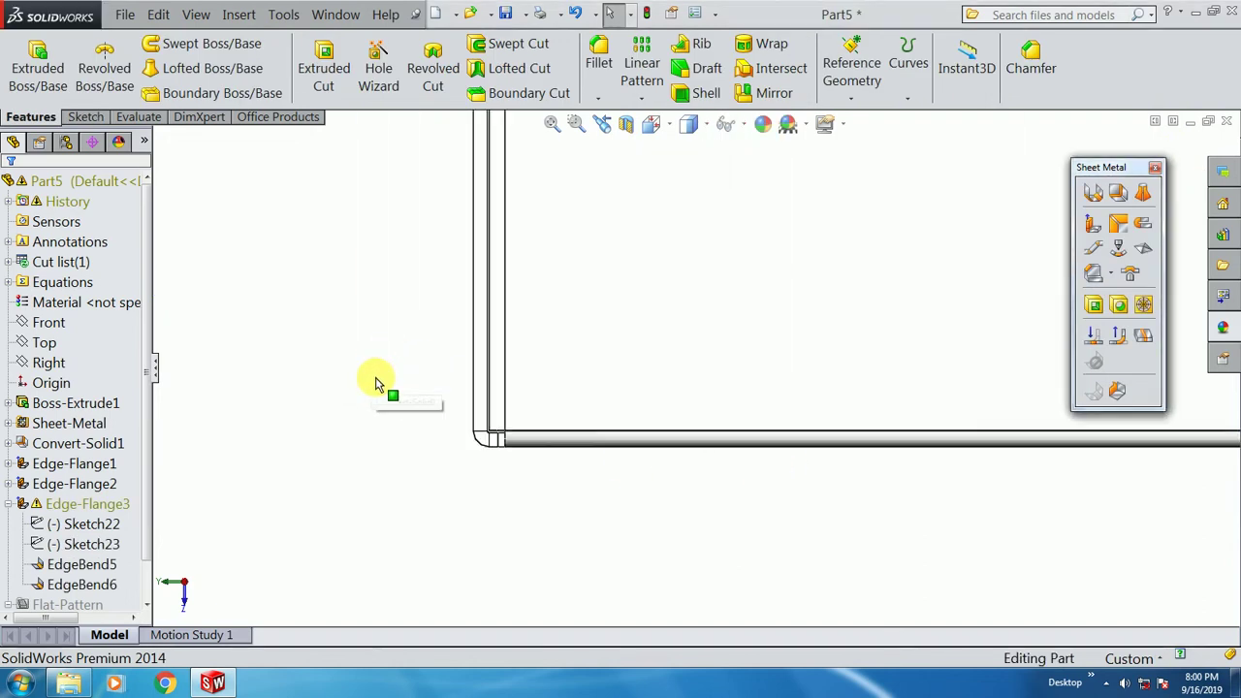
middle_click_drag(526, 411, 540, 219)
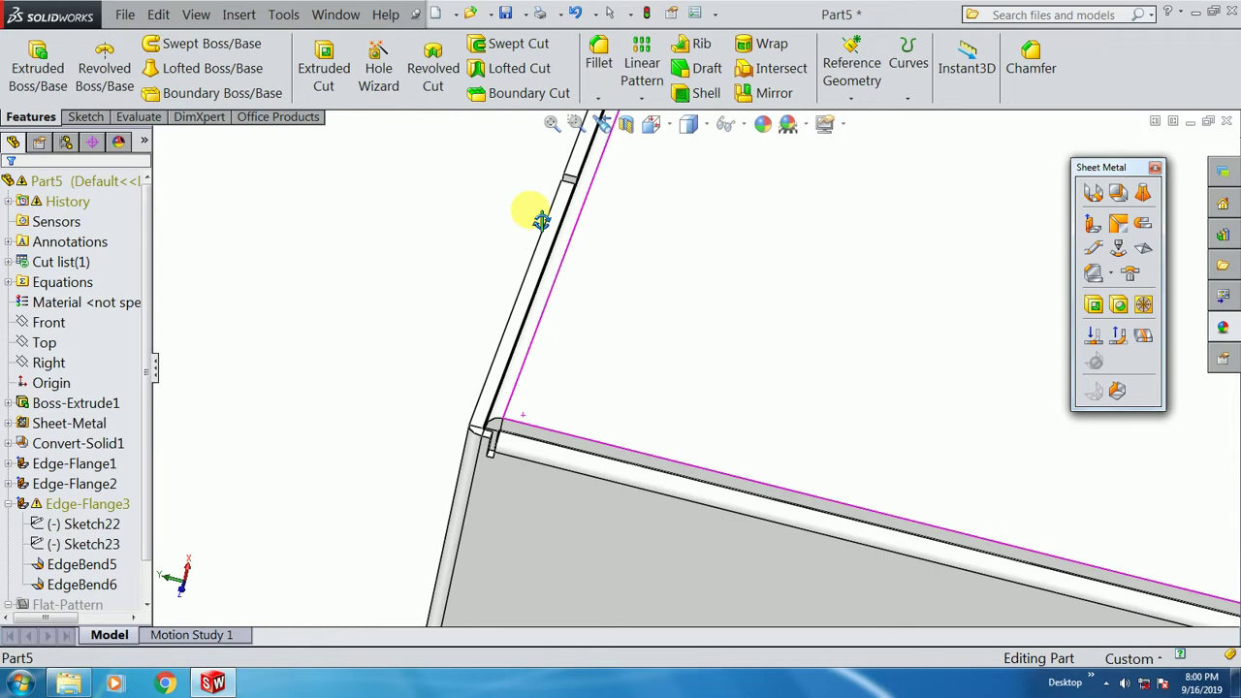
scroll(514, 412, "down", 4)
scroll(547, 456, "up", 4)
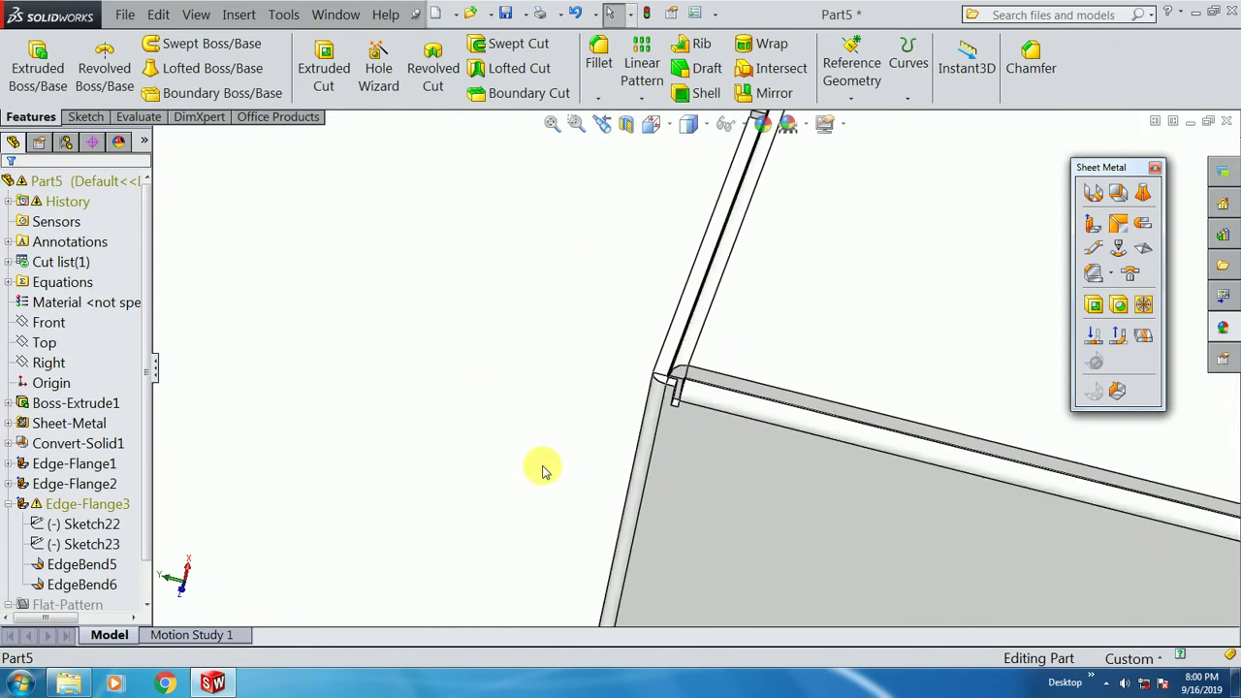
scroll(541, 466, "up", 5)
mouse_move(684, 343)
middle_mouse_down()
mouse_move(770, 494)
mouse_move(800, 335)
mouse_move(748, 369)
middle_mouse_up()
scroll(791, 438, "down", 5)
- Unsuppress the flat pattern to examine the corner tabs on the unfolded box, and suppress it again
left_click(56, 545)
scroll(55, 545, "down", 1)
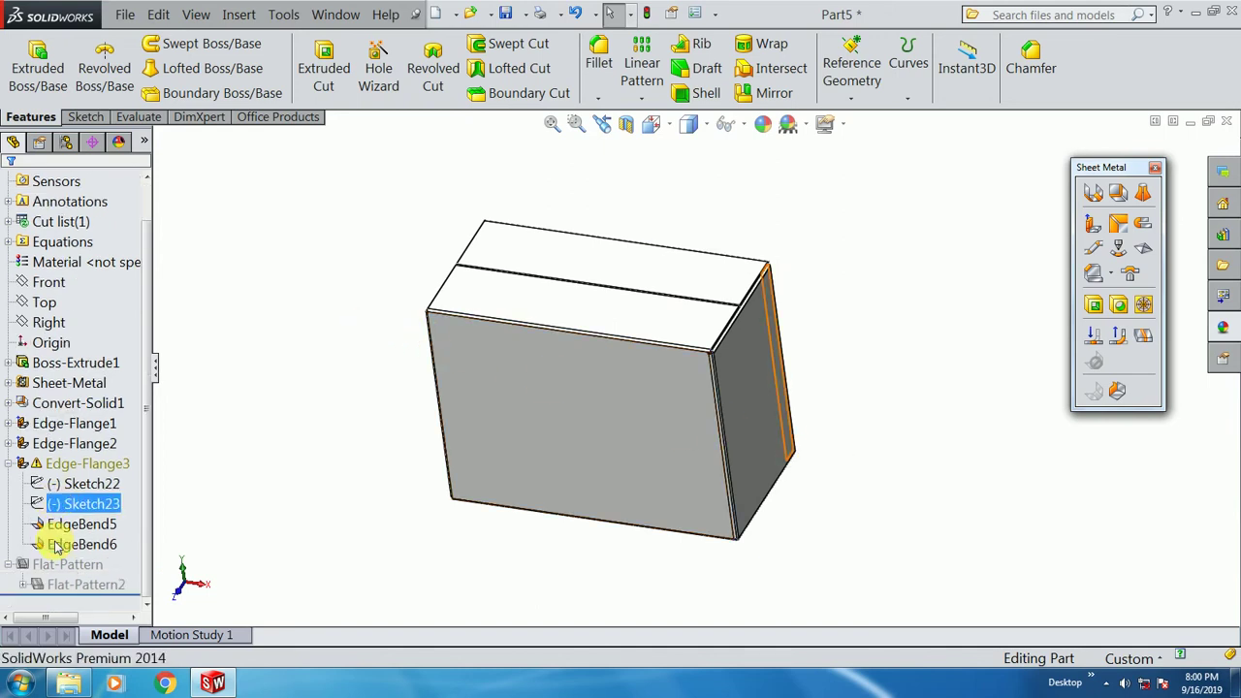
left_click(65, 586)
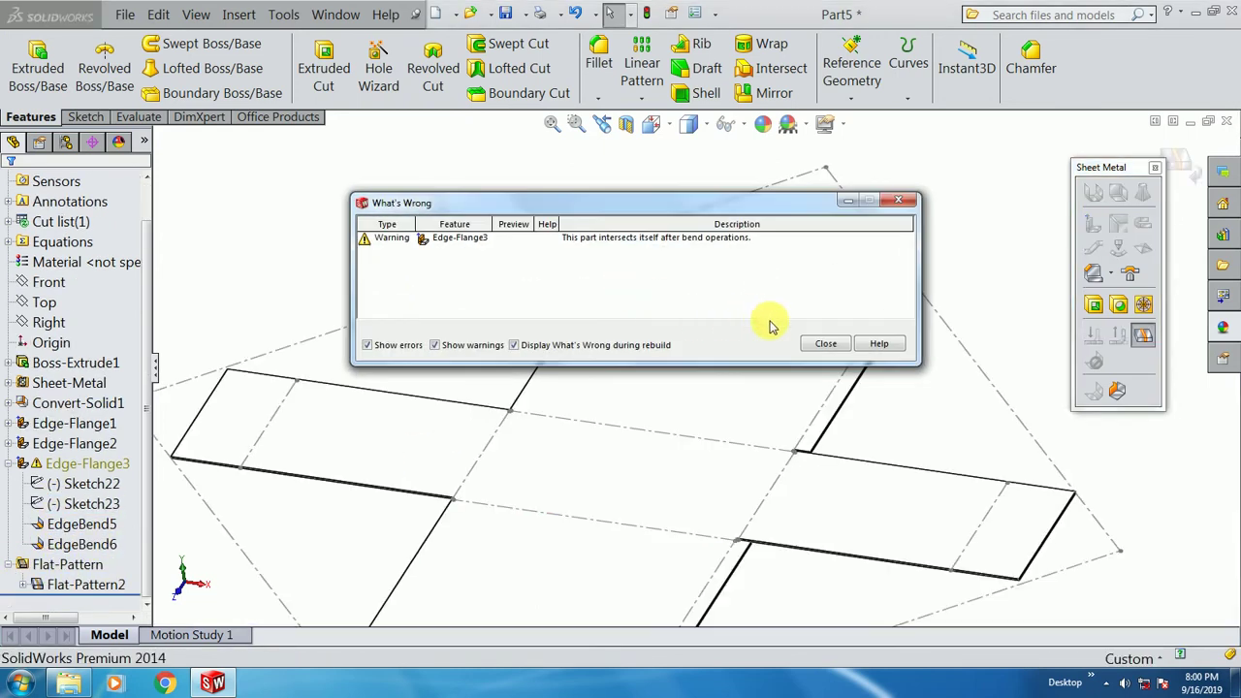
left_click(816, 349)
scroll(754, 299, "up", 7)
scroll(719, 383, "down", 3)
middle_click_drag(679, 366, 712, 432)
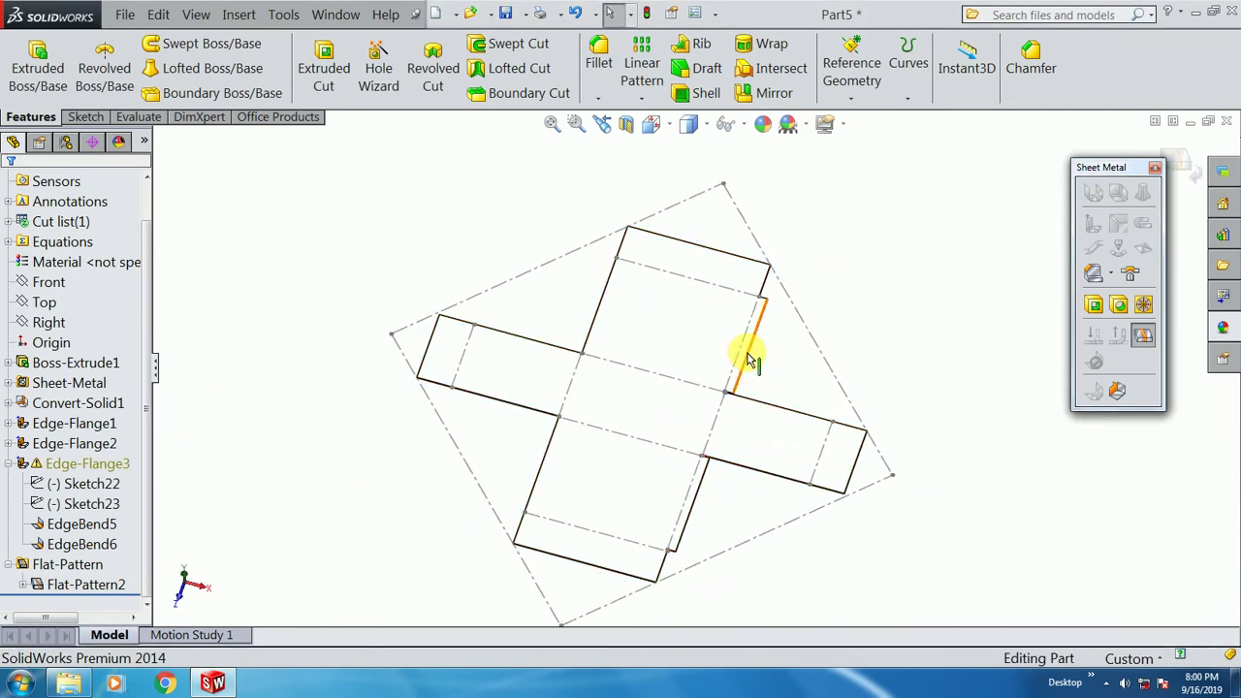
left_click(66, 588)
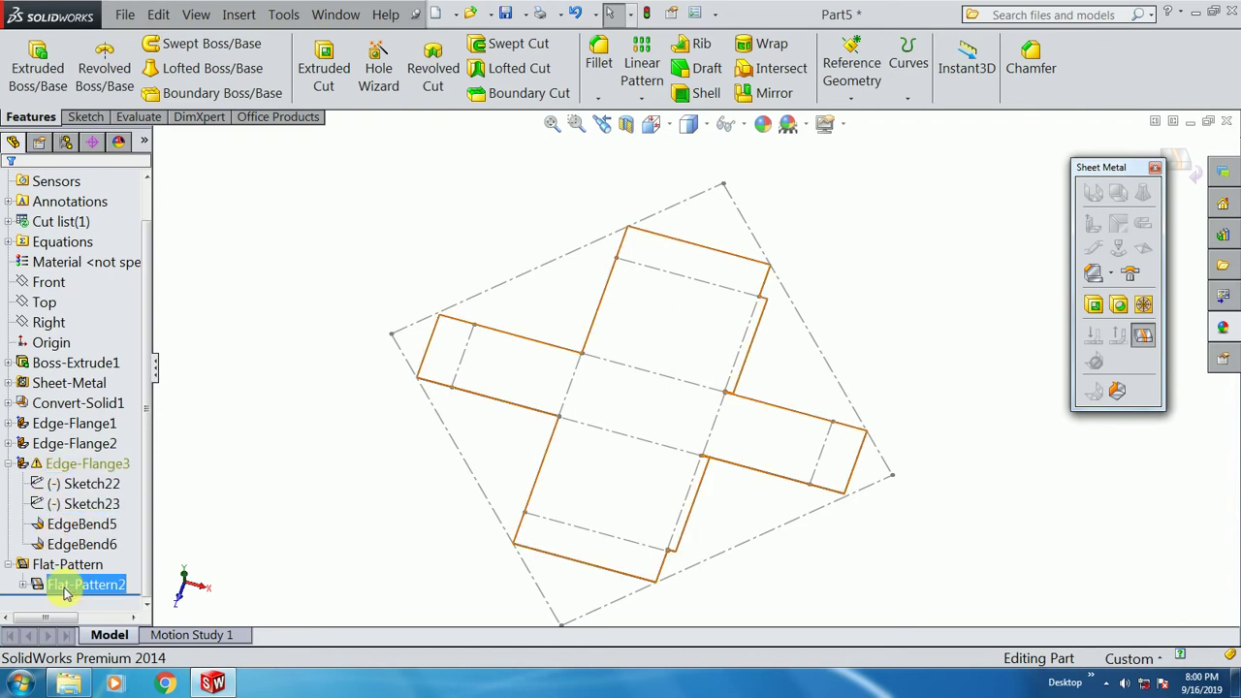
left_click(95, 544)
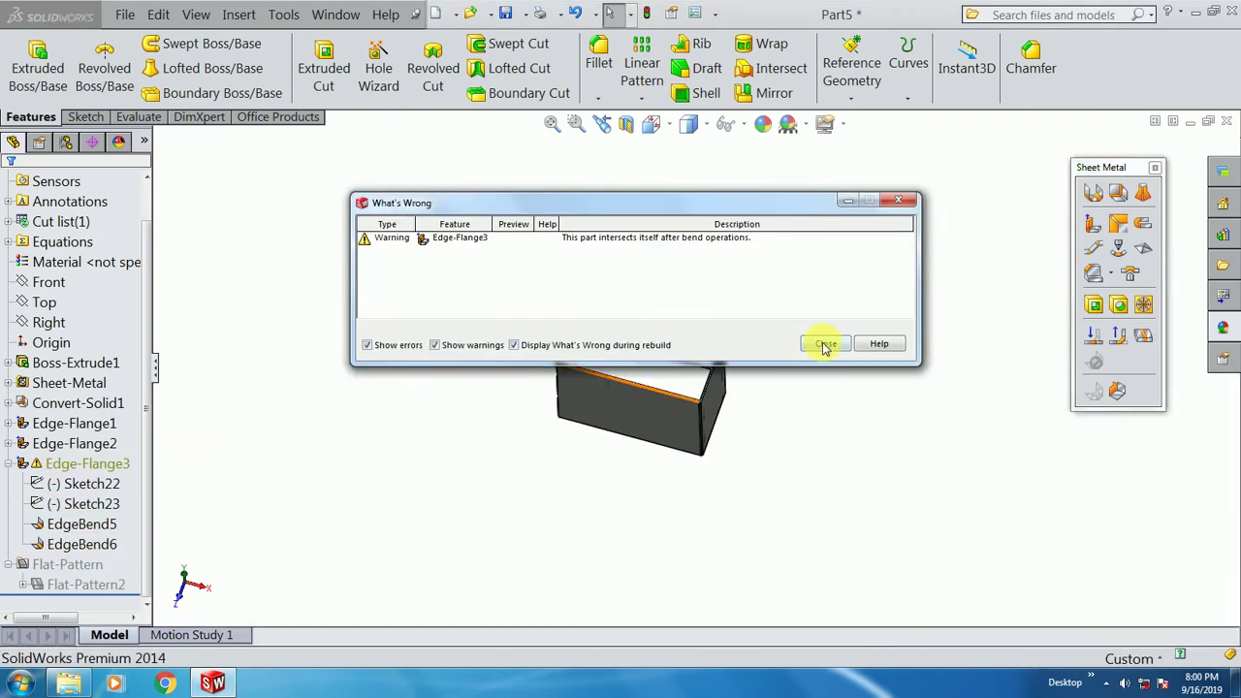
left_click(825, 345)
- Edit the third edge flange's second profile, Sketch23, and move its upper end line inward from the box's top
scroll(563, 300, "down", 3)
middle_click_drag(620, 431, 647, 355)
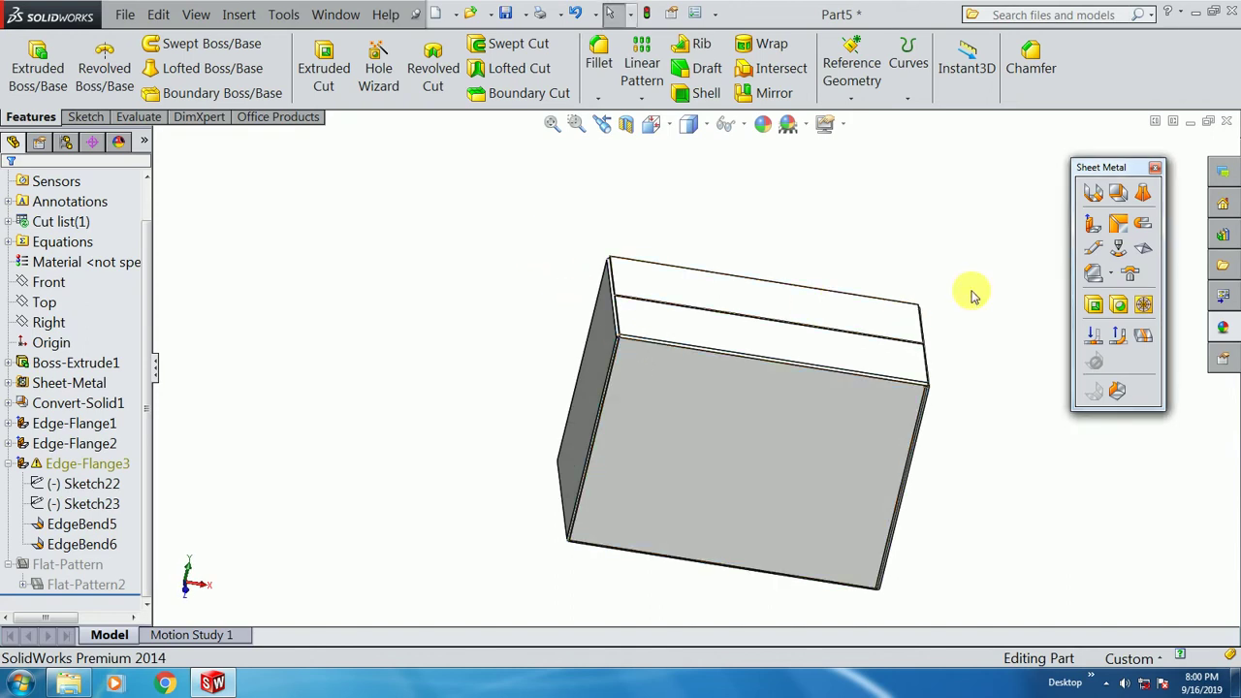
middle_click_drag(863, 458, 664, 518)
left_click(87, 504)
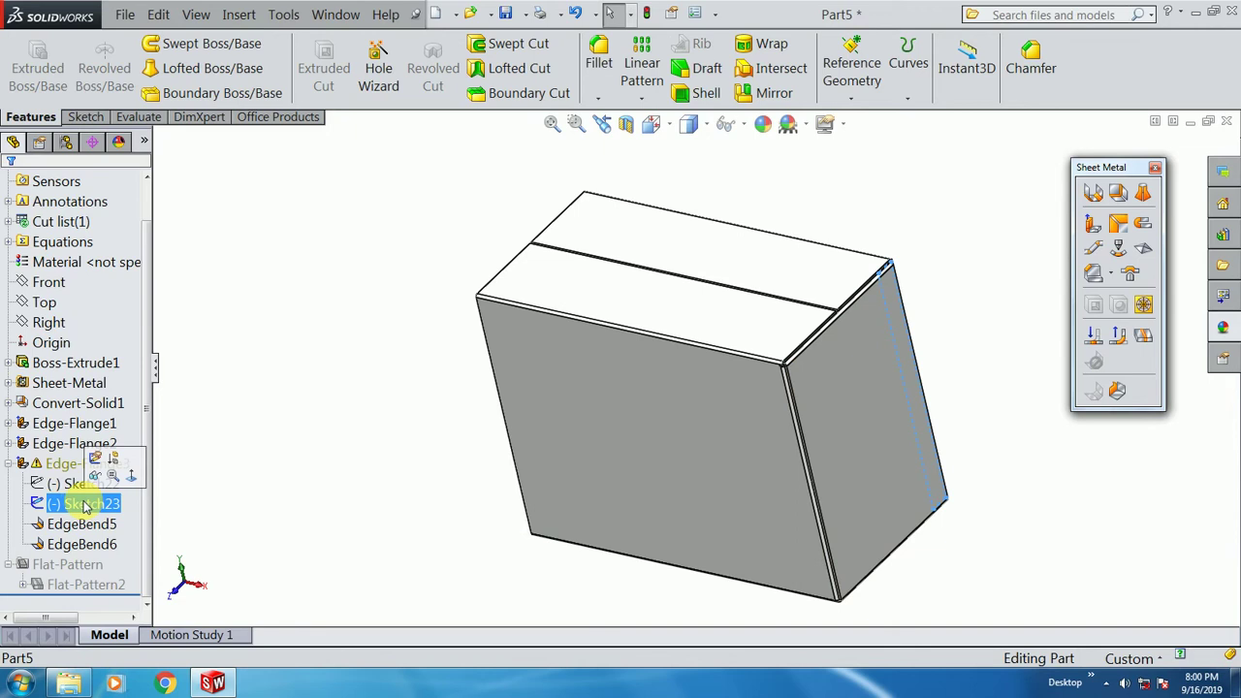
left_click(94, 459)
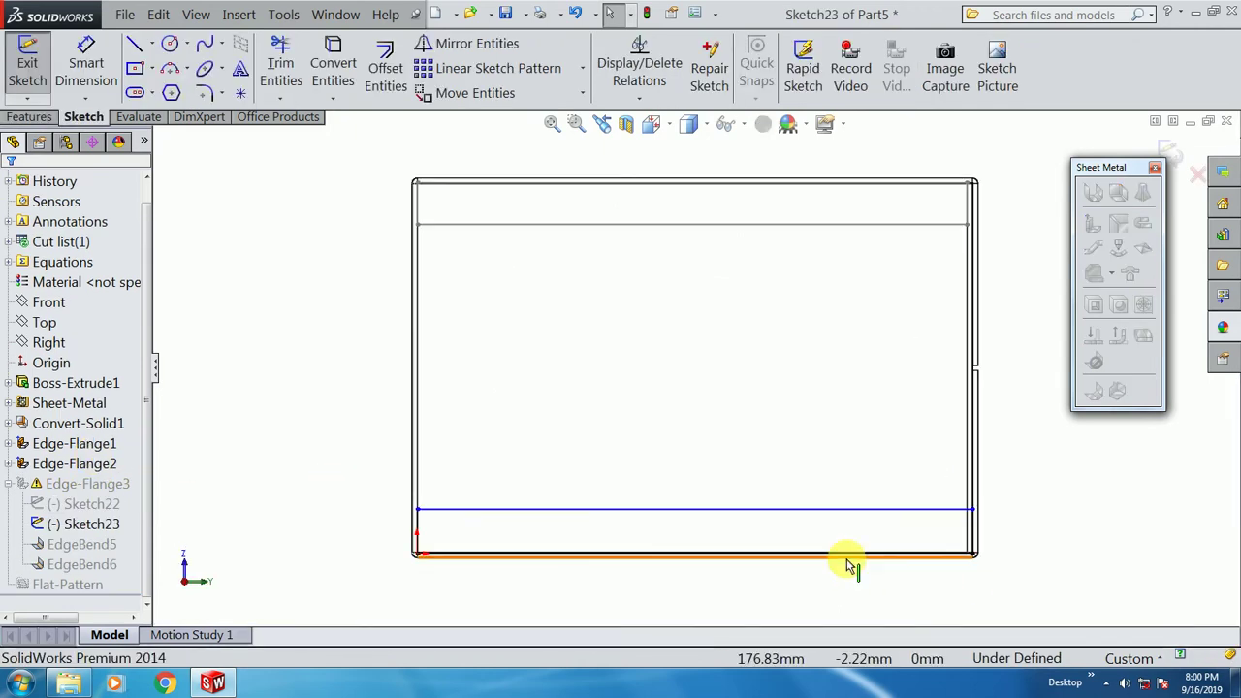
scroll(960, 533, "down", 3)
left_click(912, 482)
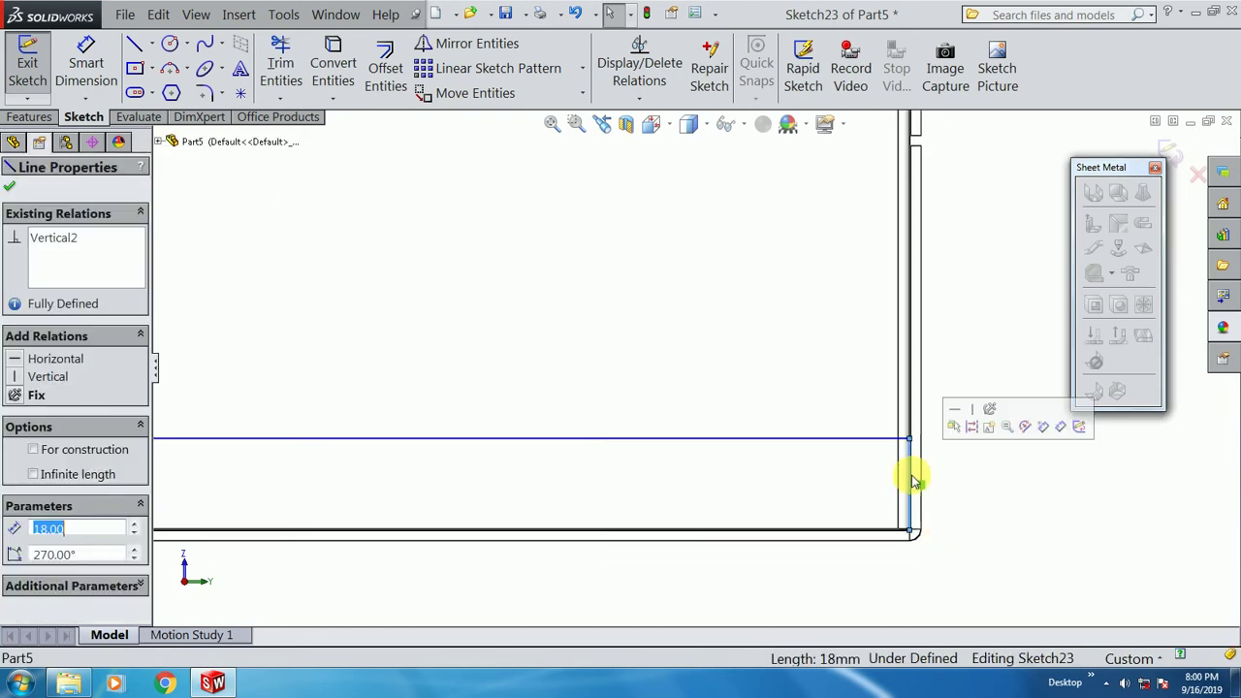
left_click_drag(920, 485, 856, 488)
- Make Sketch23's upper end line collinear with the inner edge of the top flap
left_click(900, 481, "ctrl")
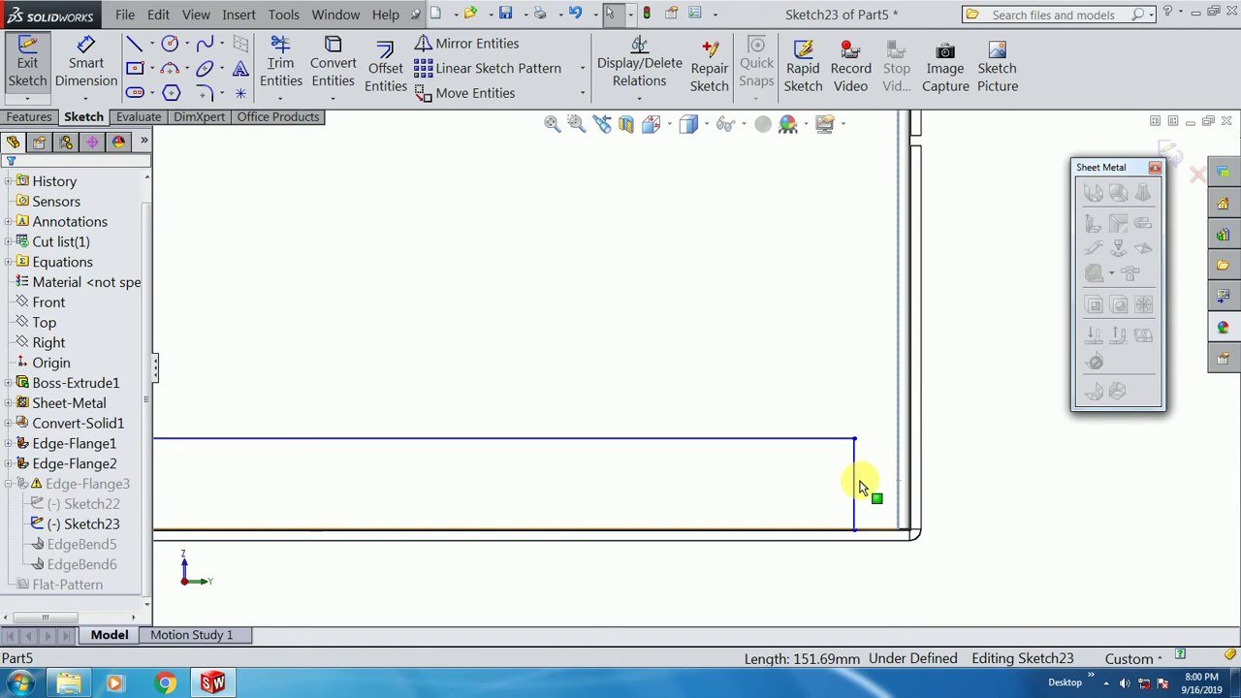
left_click(15, 462)
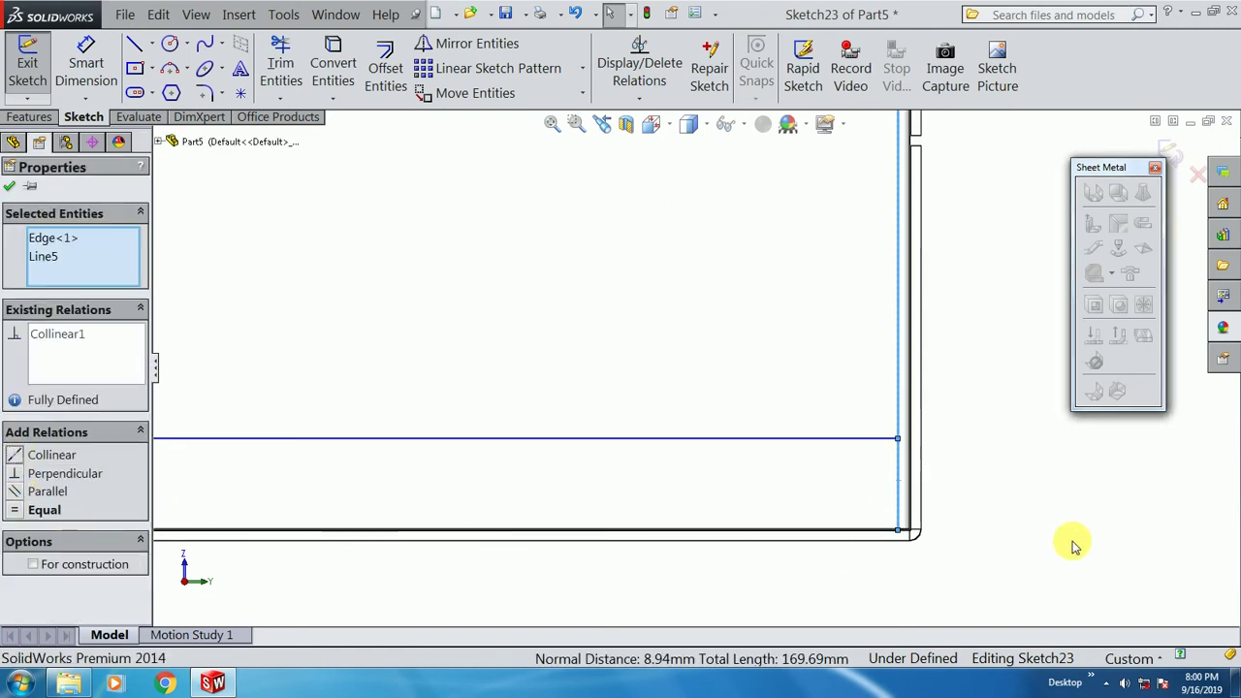
left_click(1039, 466)
scroll(1041, 472, "up", 2)
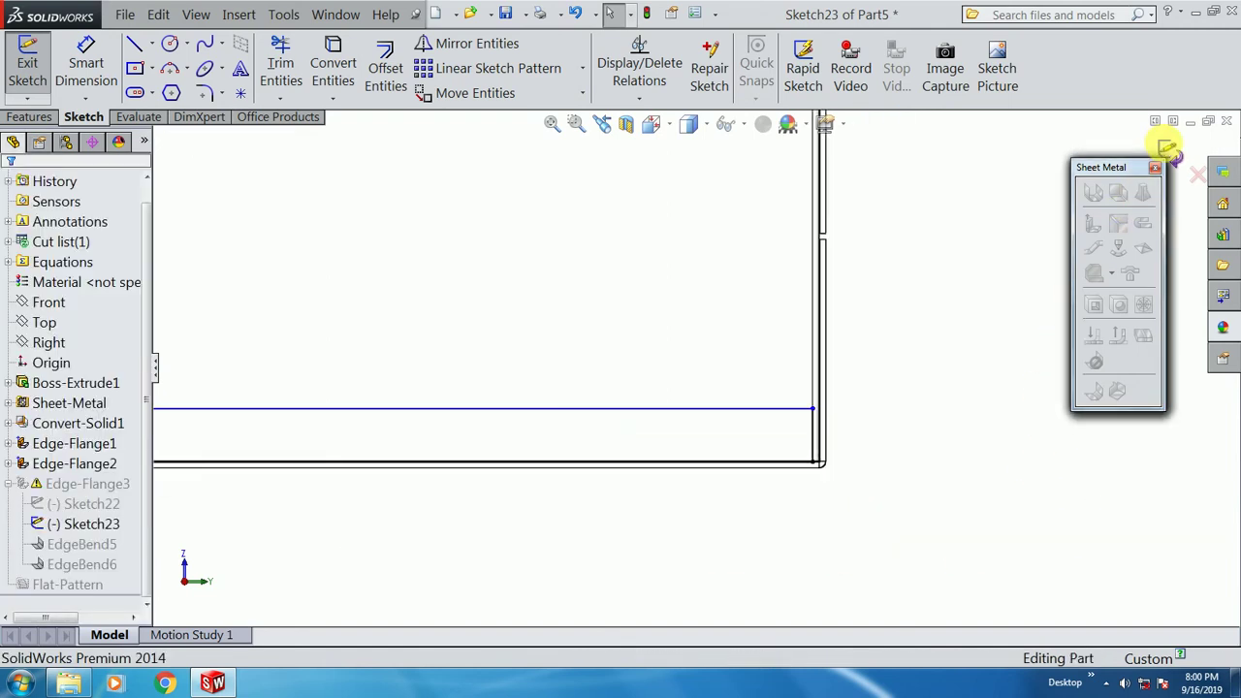
- Finish editing Sketch23 to rebuild the third edge flange, and examine the closed box
left_click(1166, 150)
scroll(601, 332, "down", 1)
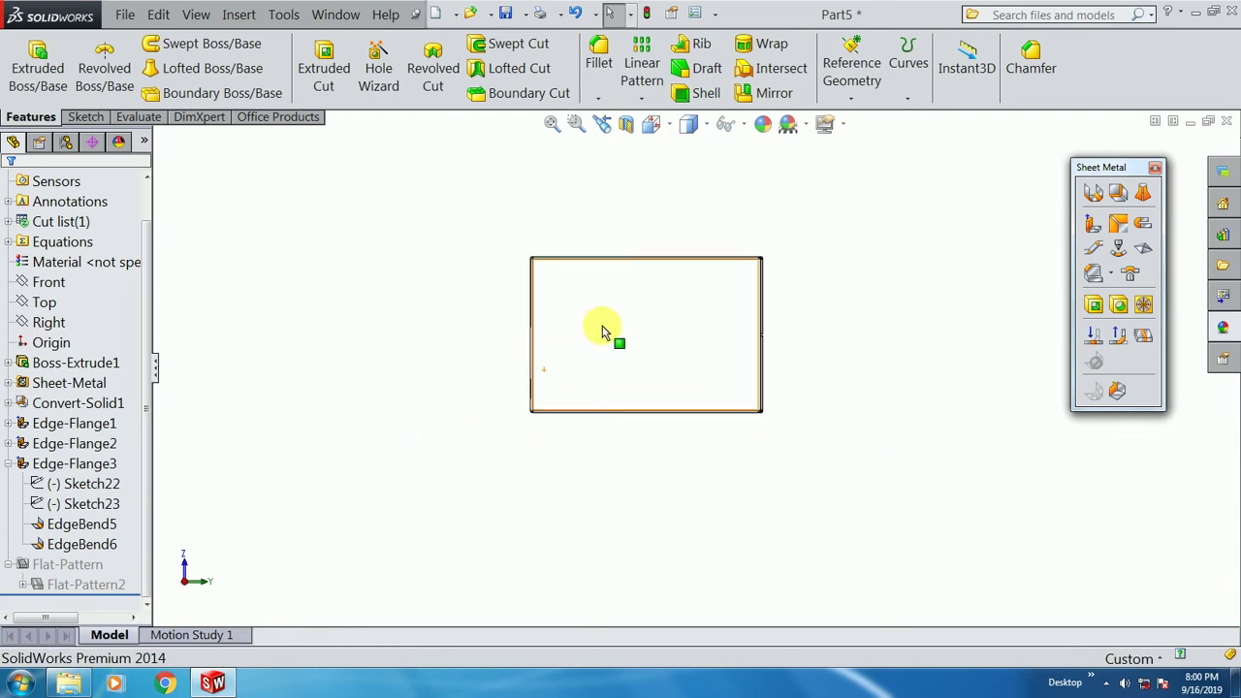
scroll(650, 311, "down", 2)
middle_click_drag(545, 437, 543, 385)
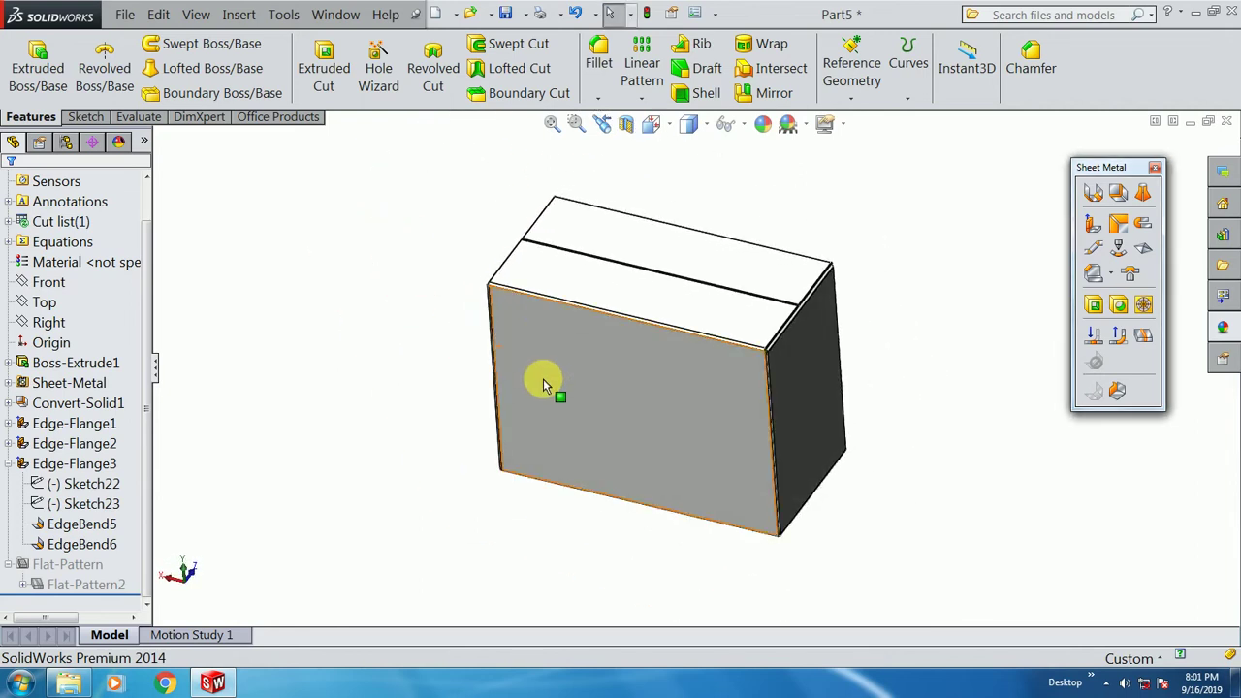
scroll(601, 344, "up", 1)
scroll(646, 310, "down", 2)
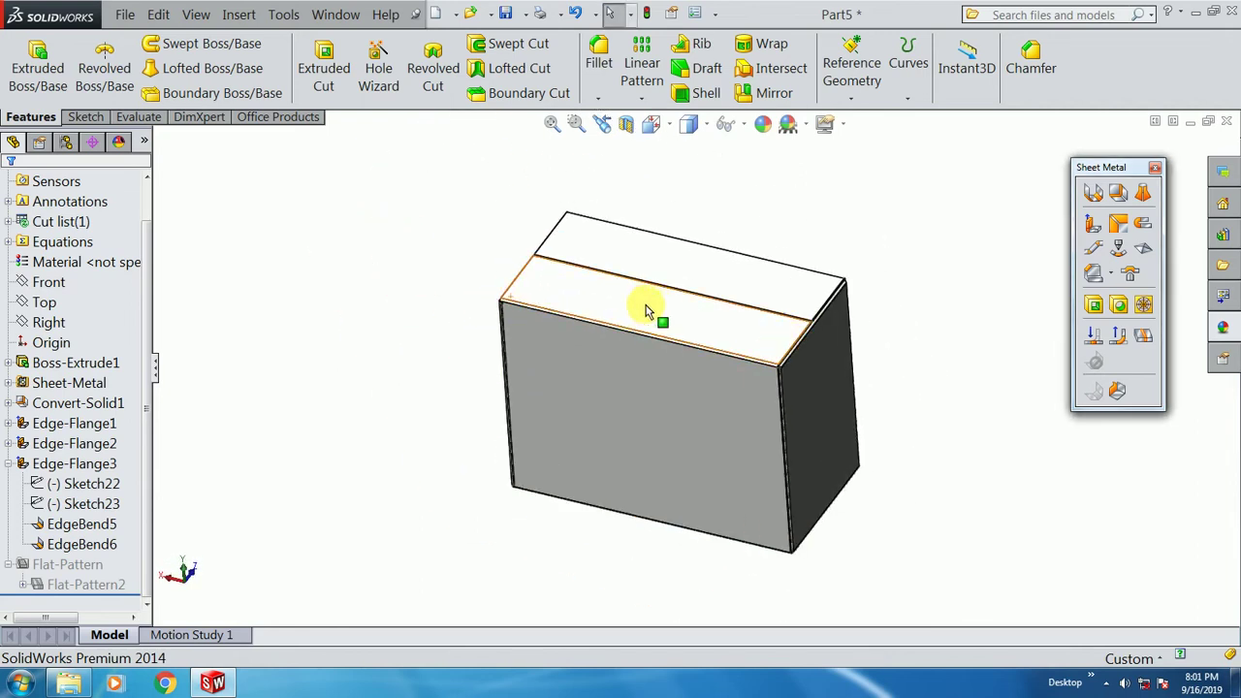
- Unsuppress Flat-Pattern2 to examine the unfolded box with its trimmed corner tabs, and suppress it again
left_click(7, 463)
scroll(397, 352, "up", 3)
scroll(742, 329, "down", 1)
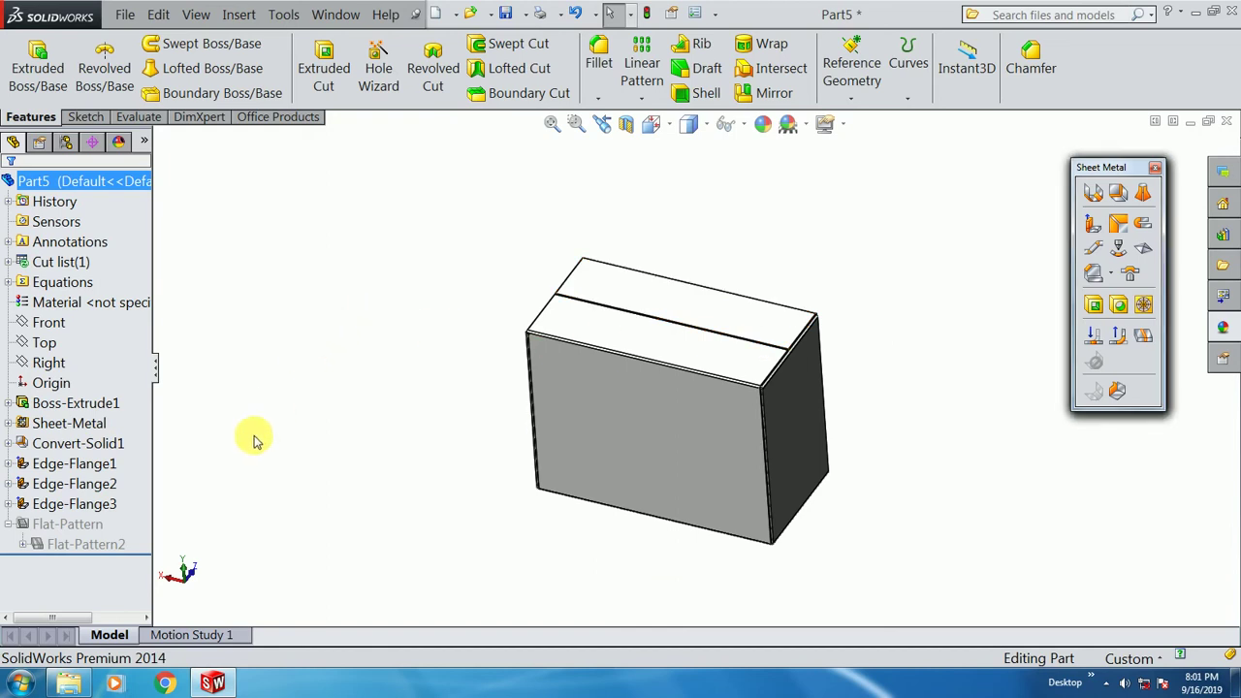
left_click(86, 544)
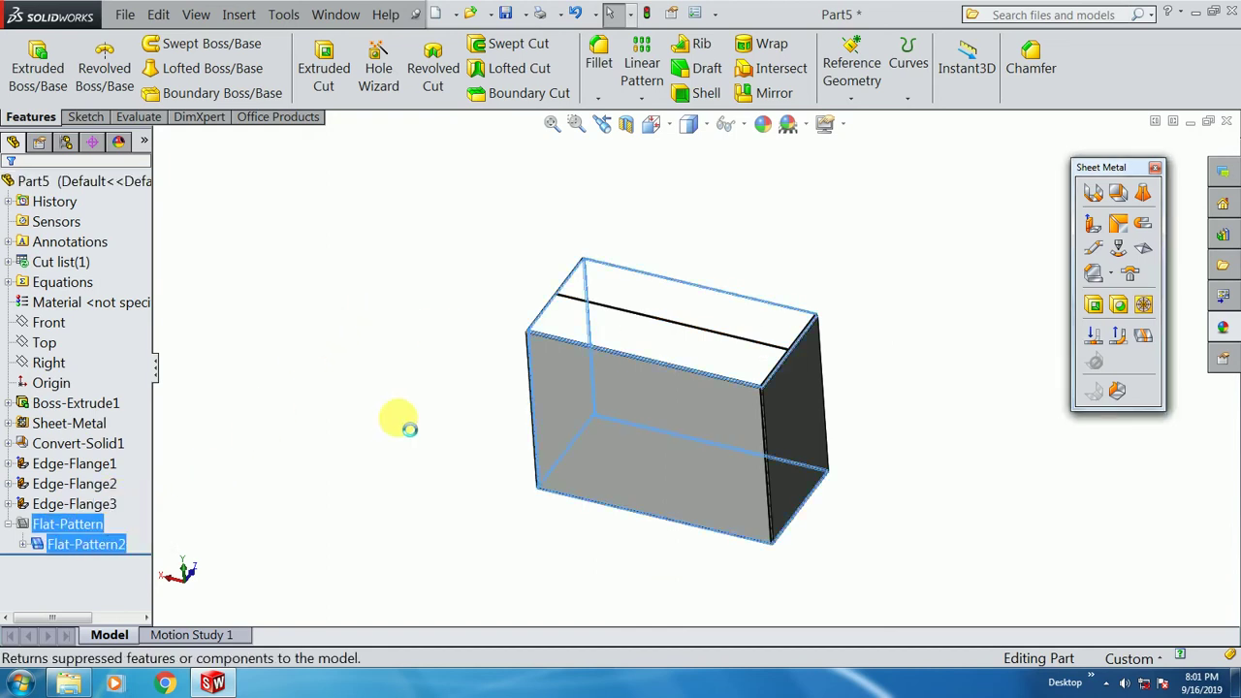
scroll(440, 311, "up", 4)
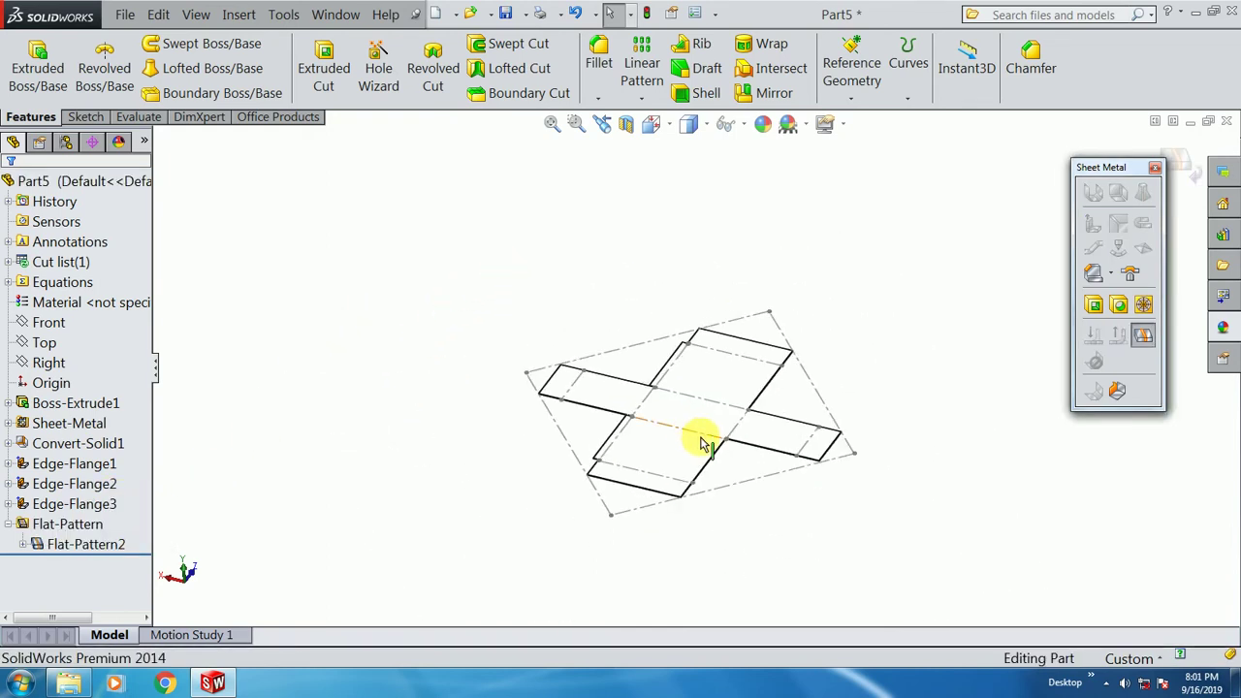
scroll(701, 440, "down", 1)
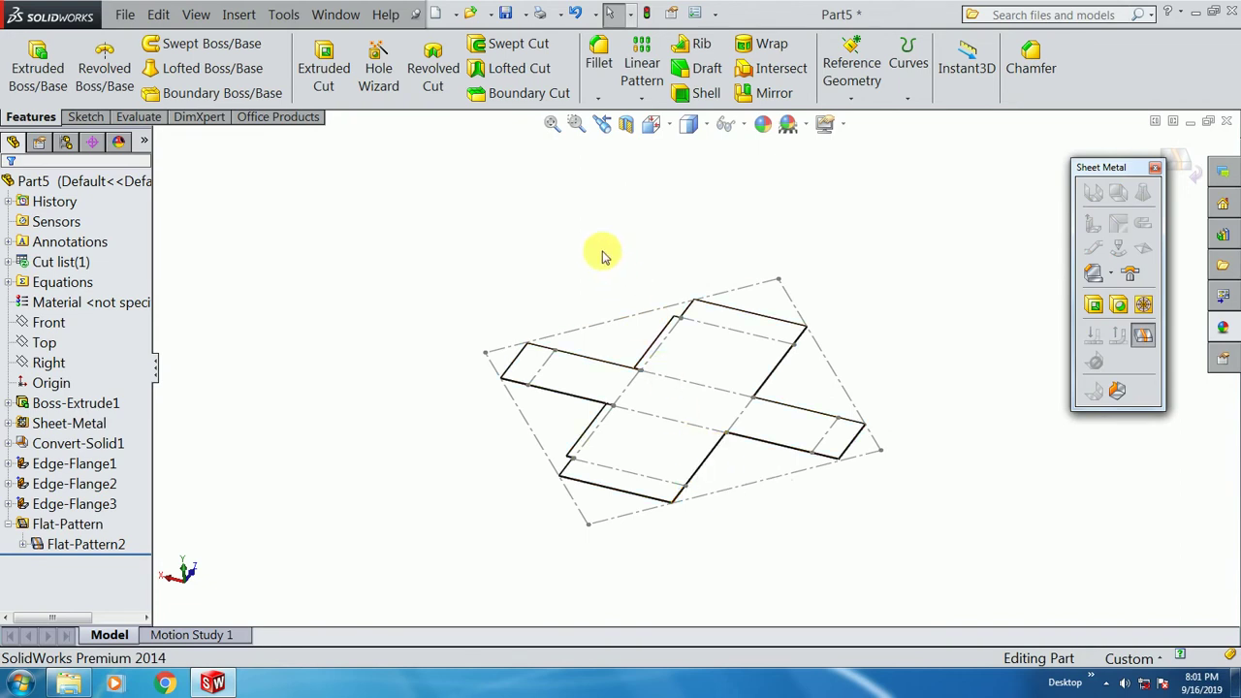
left_click(83, 544)
left_click(92, 517)
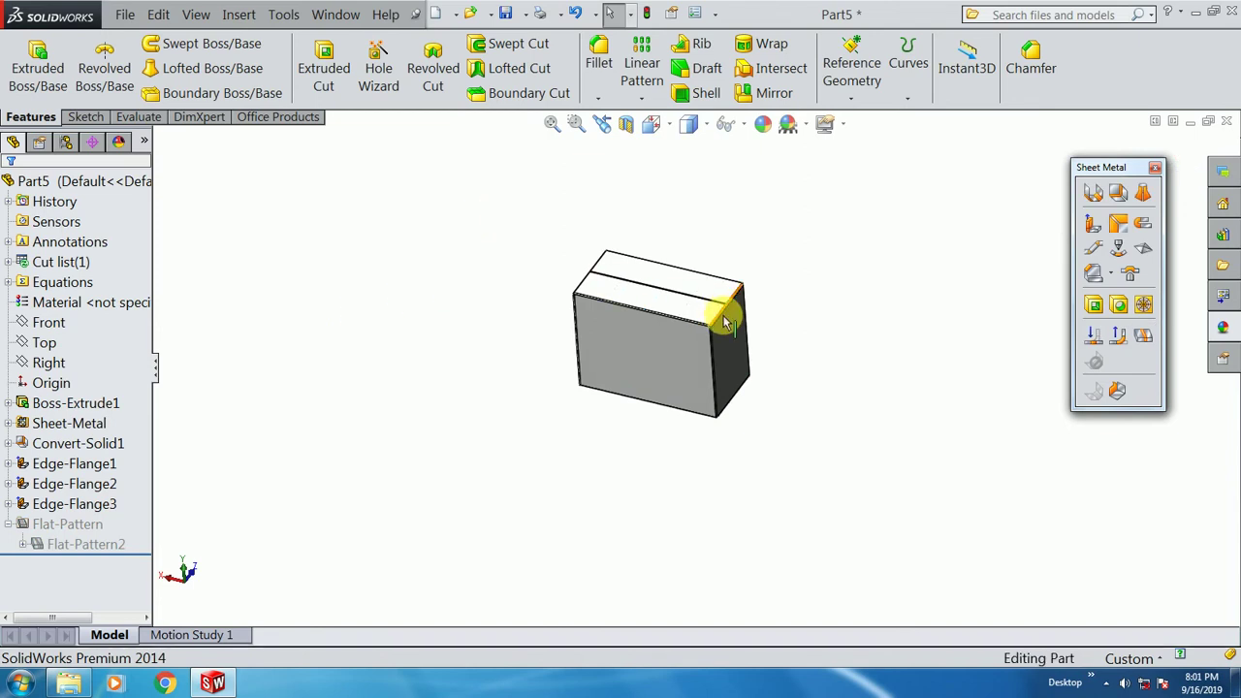
- Start an edge flange on the two vertical edges at the box's opposite end
scroll(725, 322, "down", 4)
left_click(1090, 222)
scroll(727, 374, "down", 5)
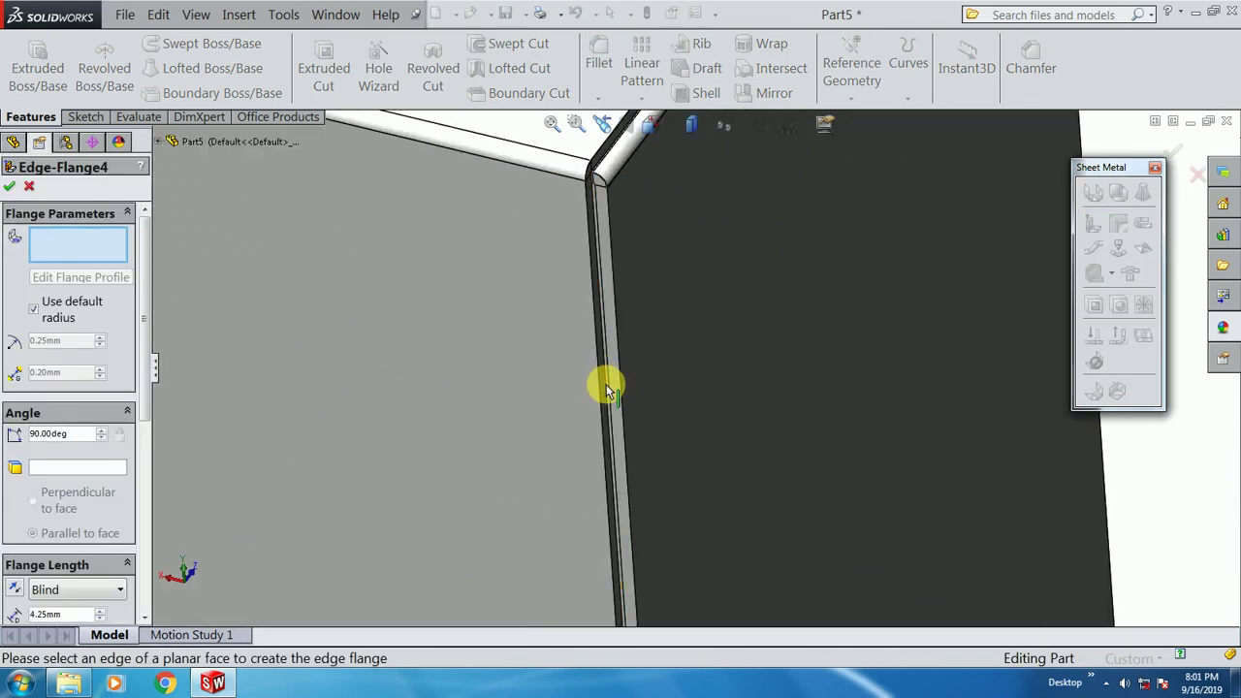
left_click(615, 388)
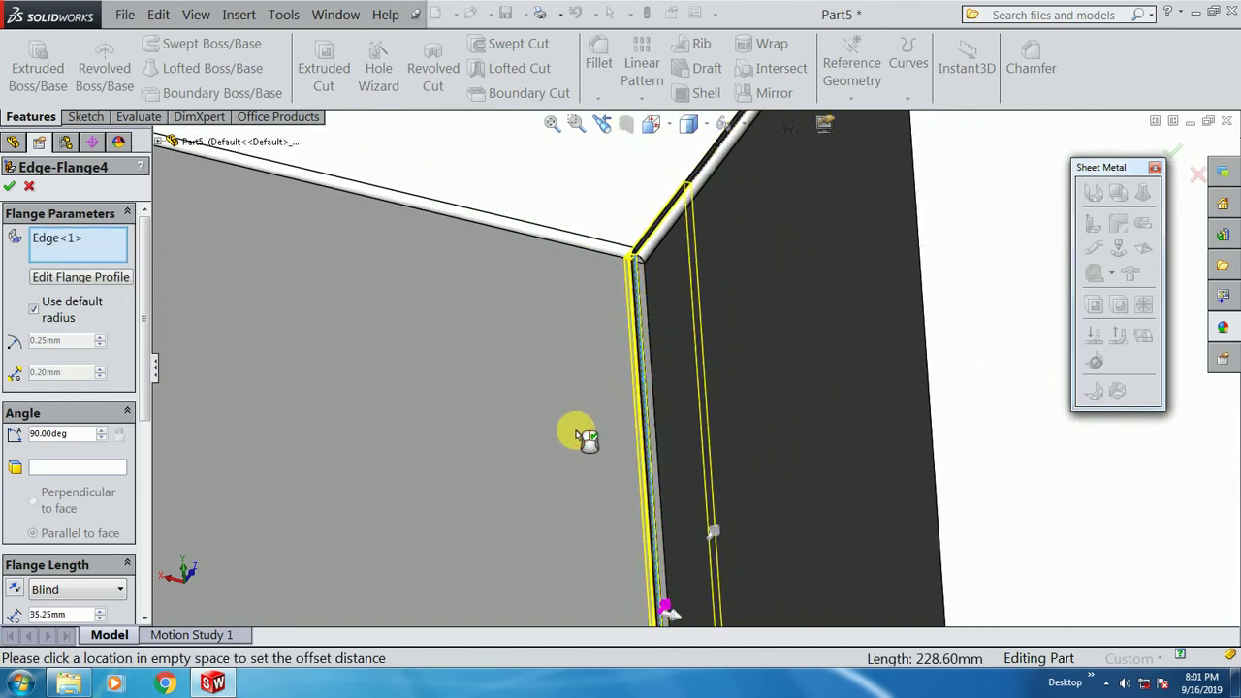
scroll(576, 434, "up", 5)
middle_click_drag(773, 396, 666, 427)
scroll(568, 289, "down", 6)
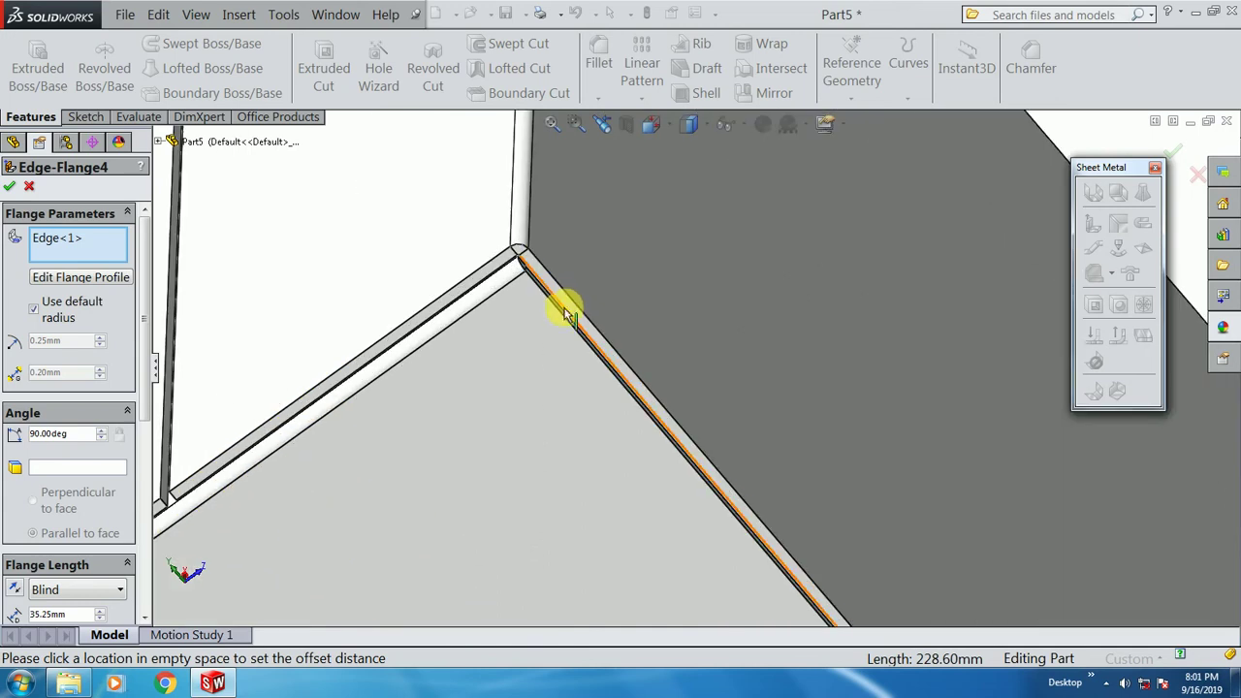
left_click(570, 316)
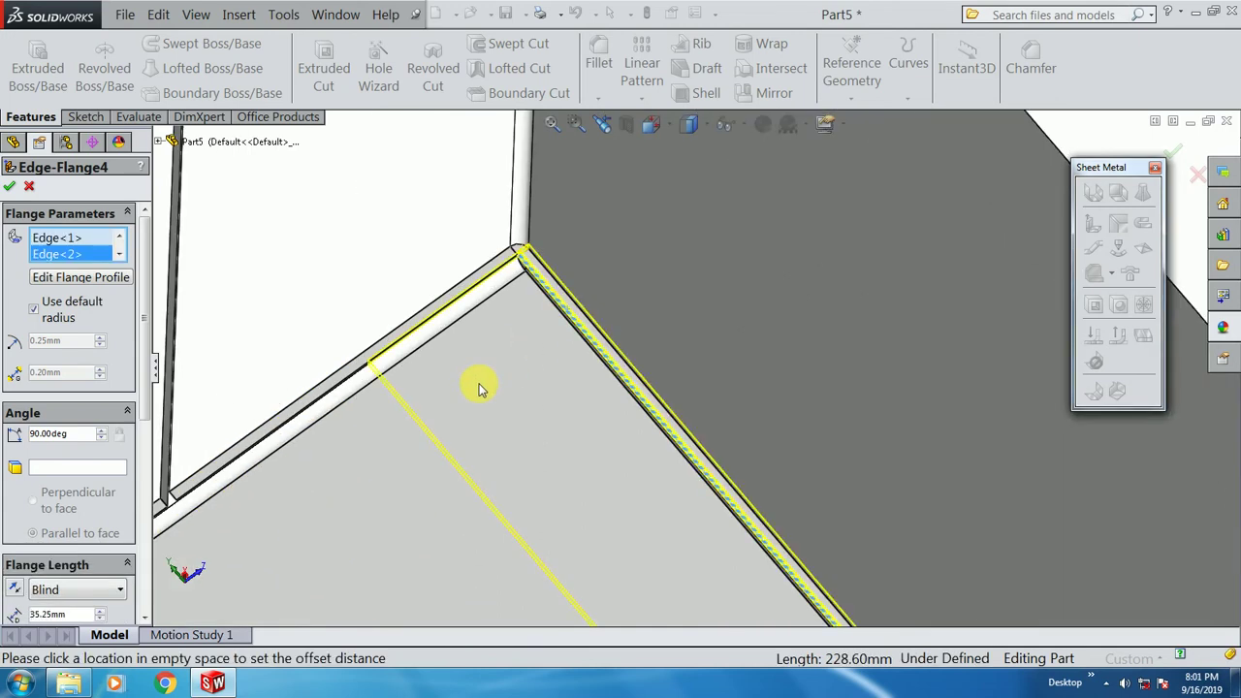
- Set the edge flange length to 20 mm and create the pair of flanges
scroll(479, 388, "up", 6)
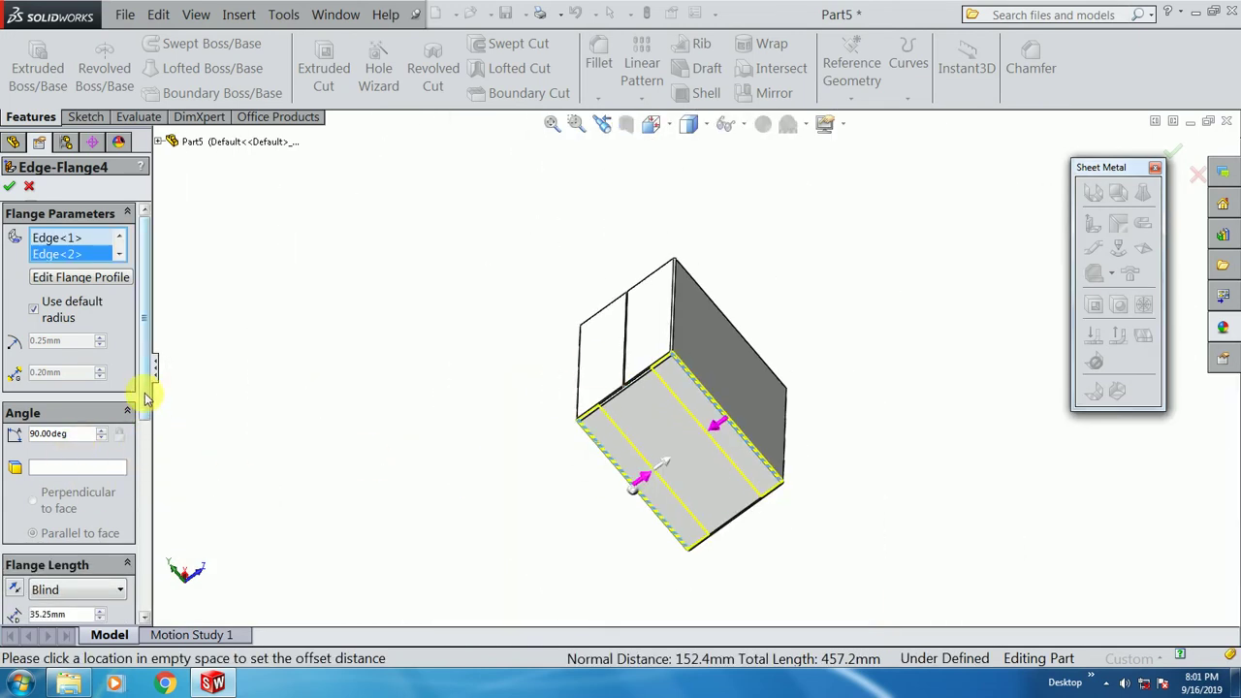
left_click_drag(144, 397, 135, 475)
double_click(78, 451)
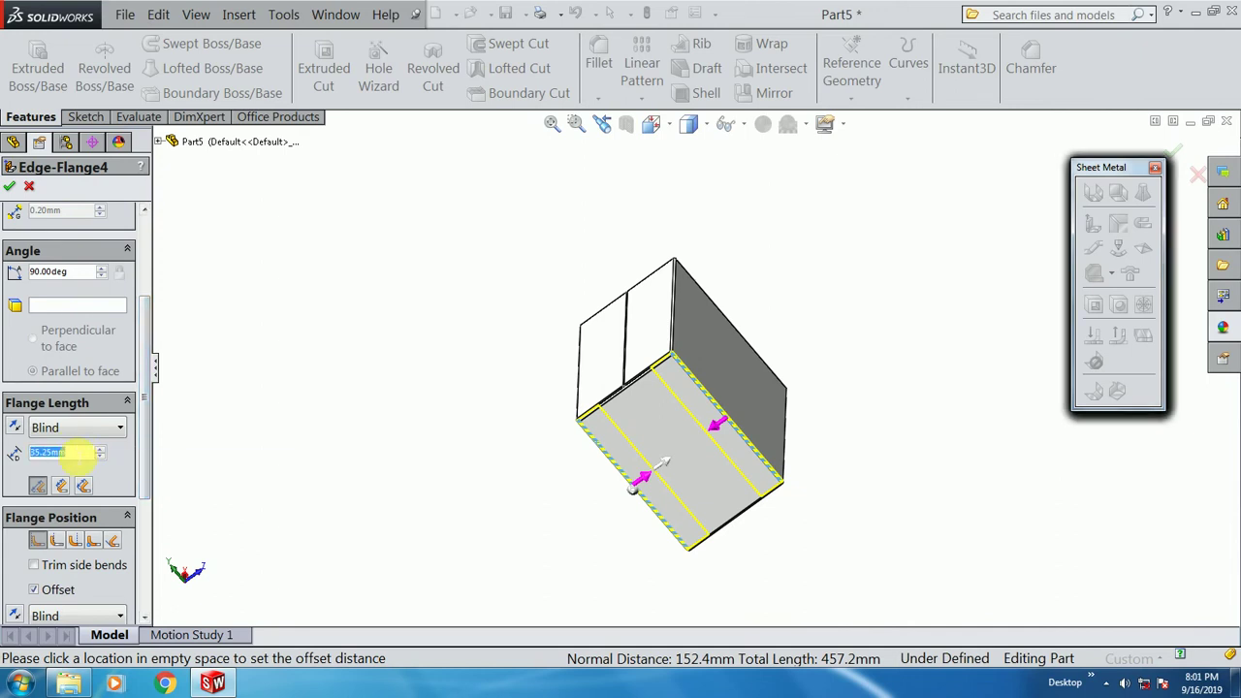
type("20")
key("Return")
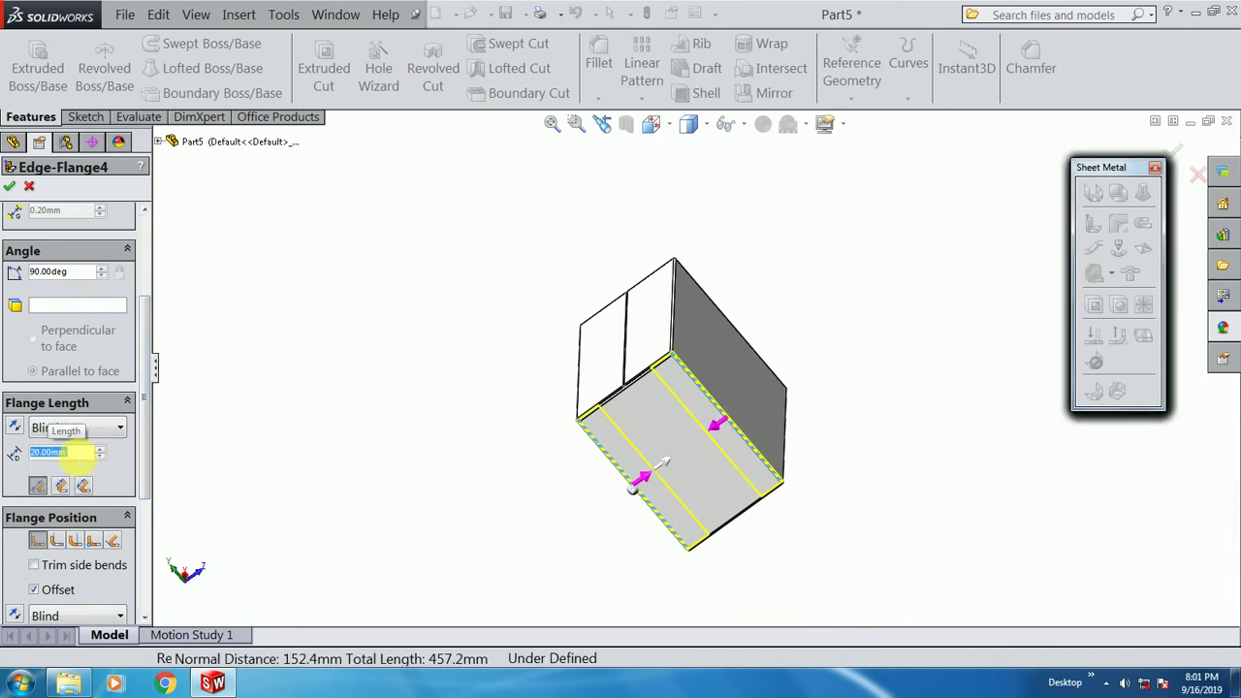
middle_click_drag(291, 352, 349, 345)
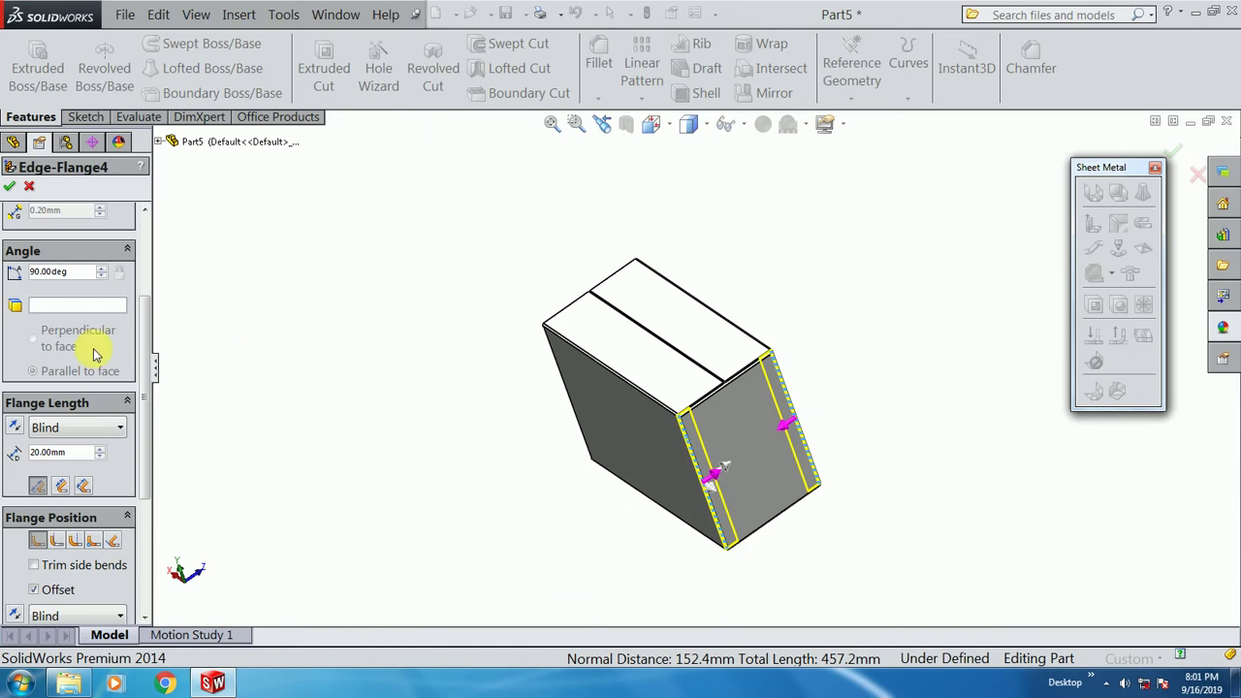
left_click(11, 189)
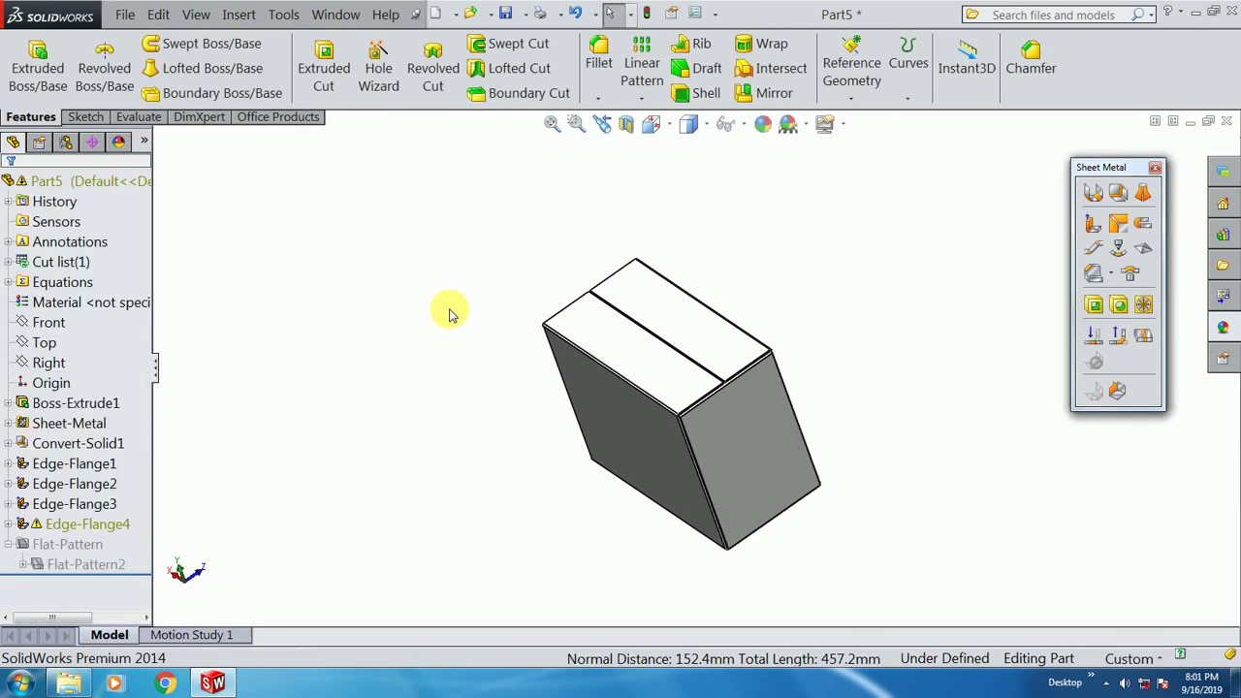
- Edit the fourth edge flange's first profile, Sketch28, and move its upper end line inward from the box's top
left_click(9, 523)
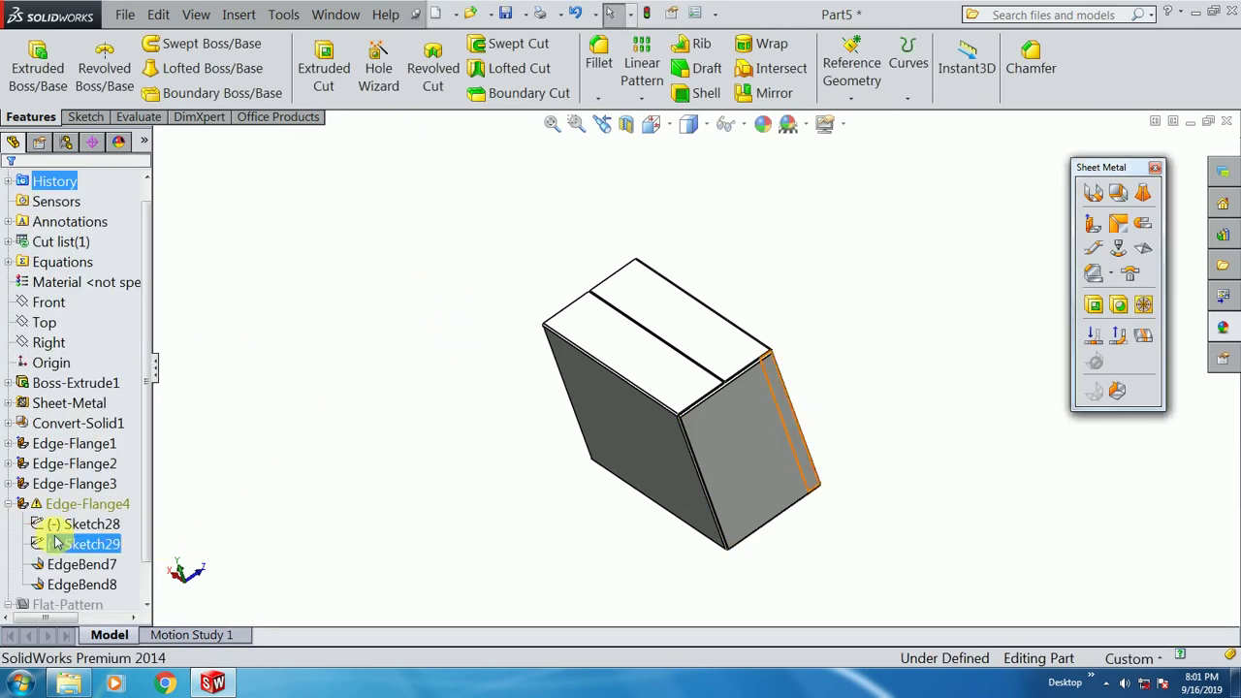
left_click(80, 529)
left_click(94, 489)
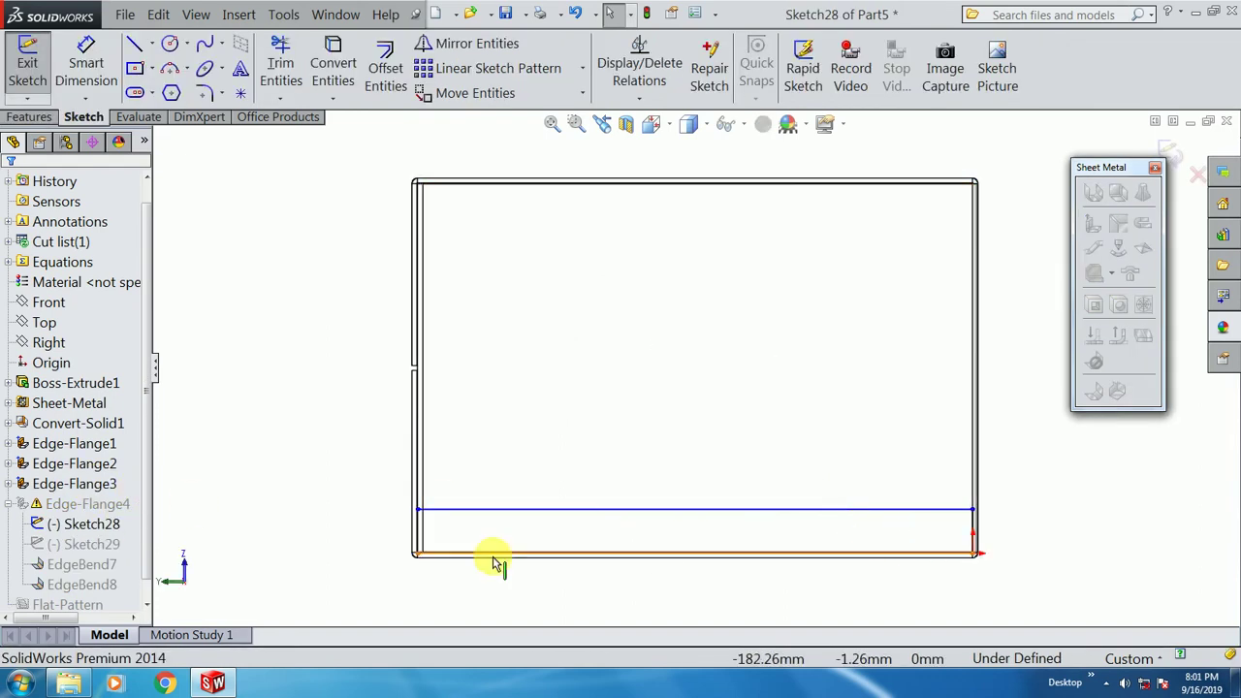
scroll(494, 563, "down", 5)
left_click(533, 451)
key("Escape")
left_click_drag(534, 457, 569, 457)
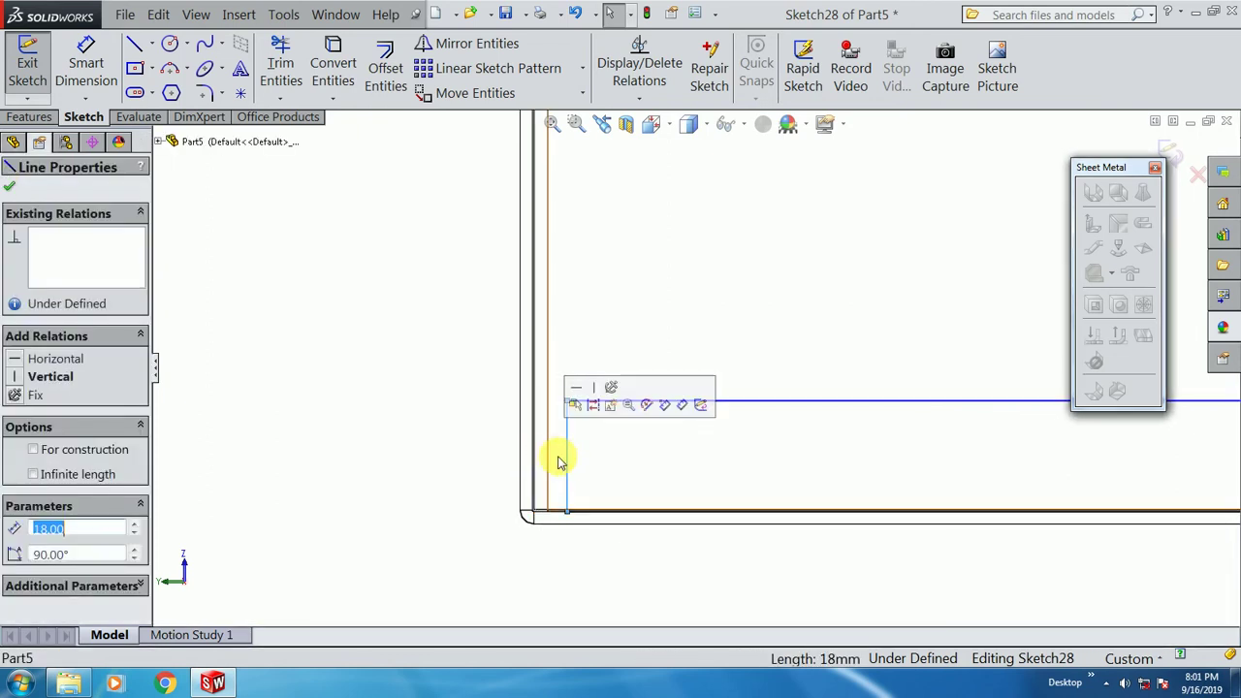
- Make Sketch28's upper end line collinear with the inner edge of the top flap, and finish the sketch
left_click(547, 451)
left_click(570, 460, "ctrl")
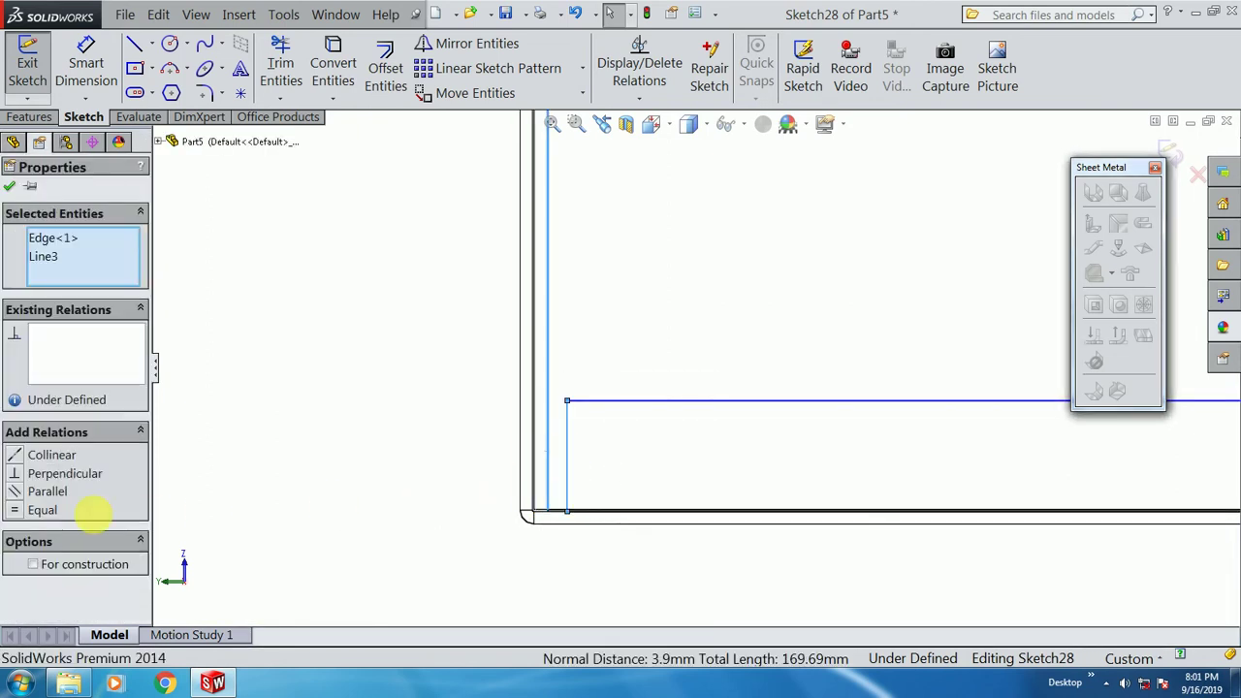
left_click(384, 469)
scroll(513, 444, "up", 11)
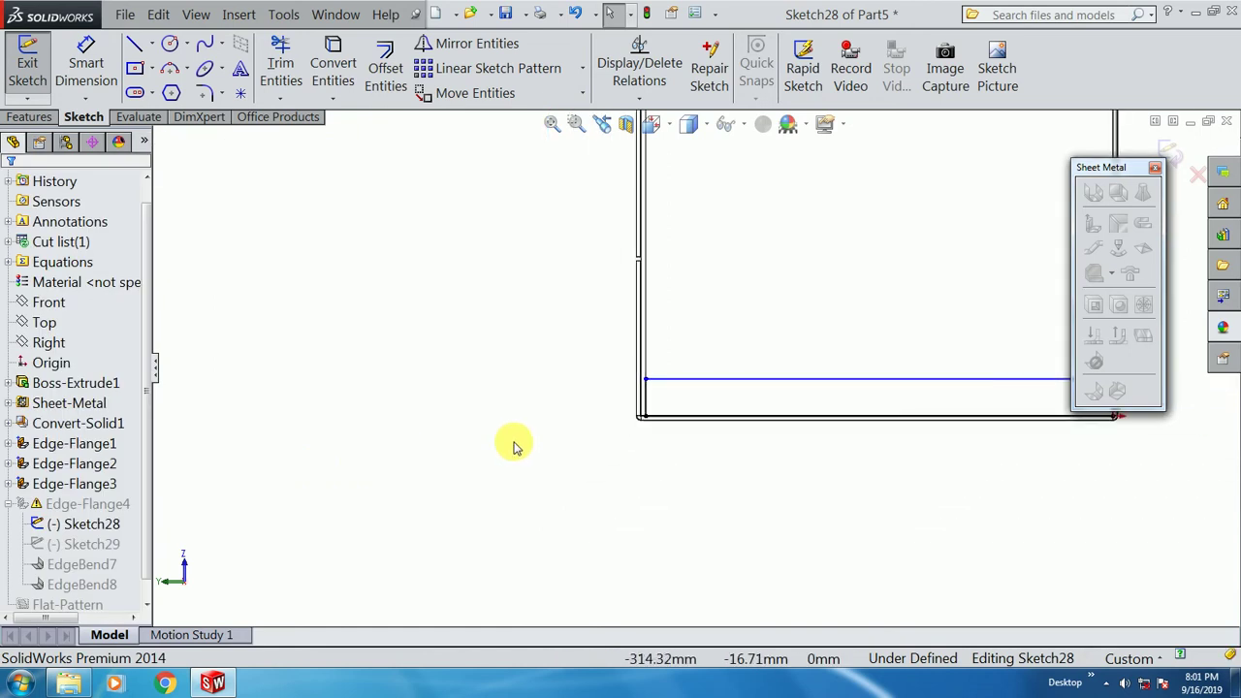
scroll(850, 355, "down", 3)
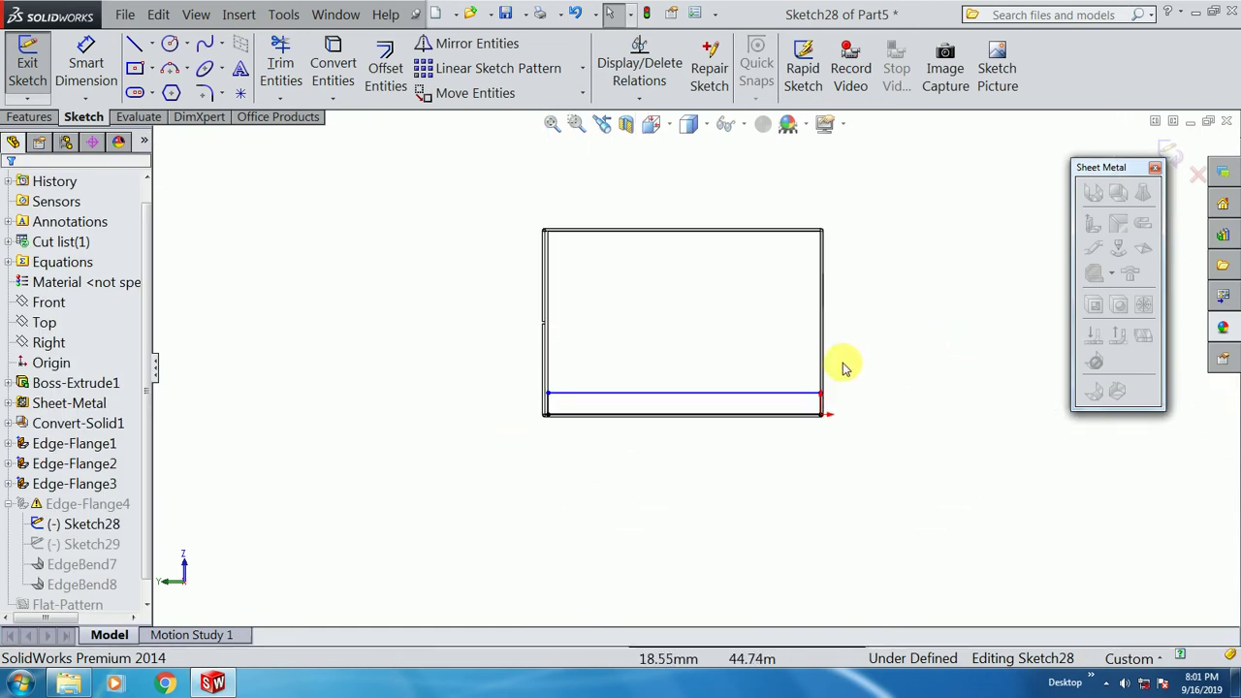
left_click(1168, 150)
left_click(827, 345)
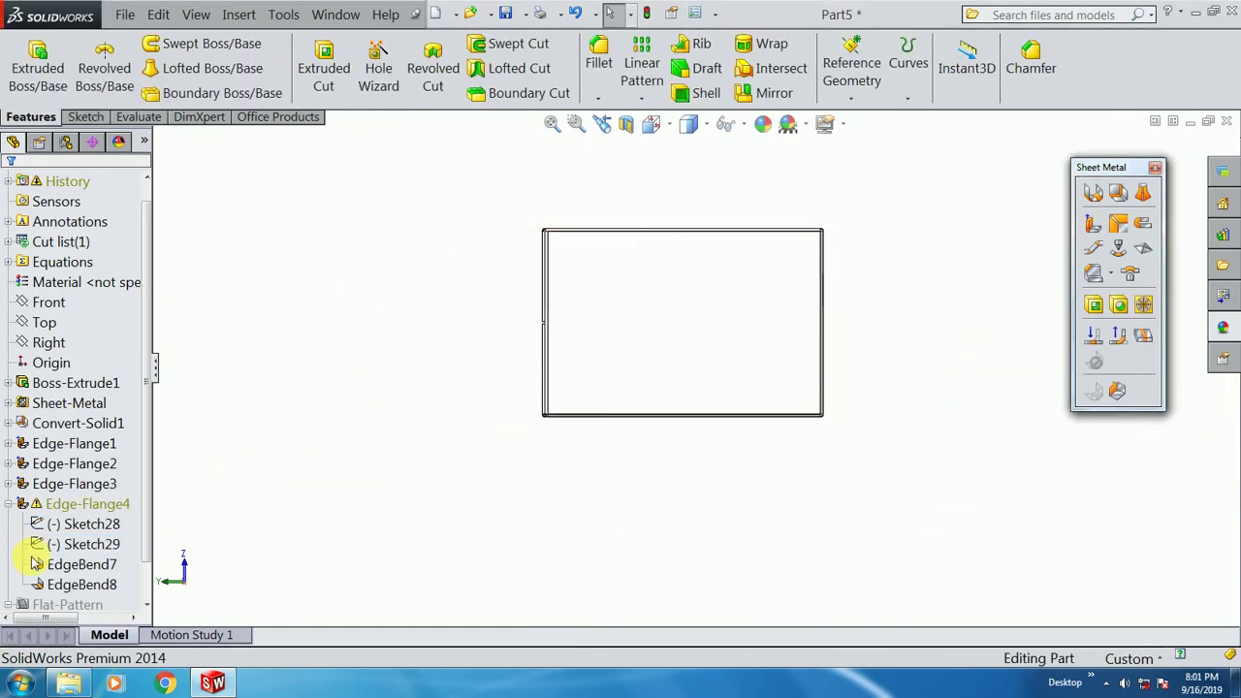
- Edit the fourth edge flange's second profile, Sketch29, and move its upper end line inward from the box's top
scroll(72, 543, "down", 1)
left_click(73, 504)
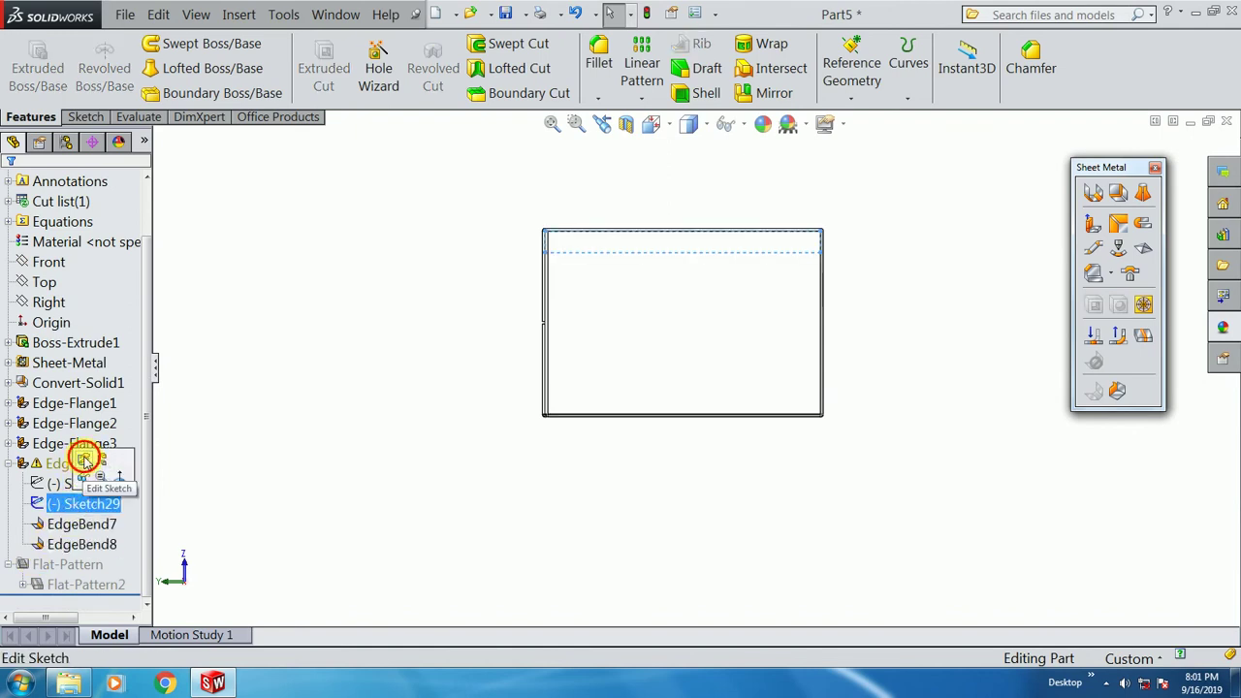
left_click(84, 459)
scroll(578, 279, "down", 3)
left_click(564, 289)
left_click(576, 296)
left_click(574, 296)
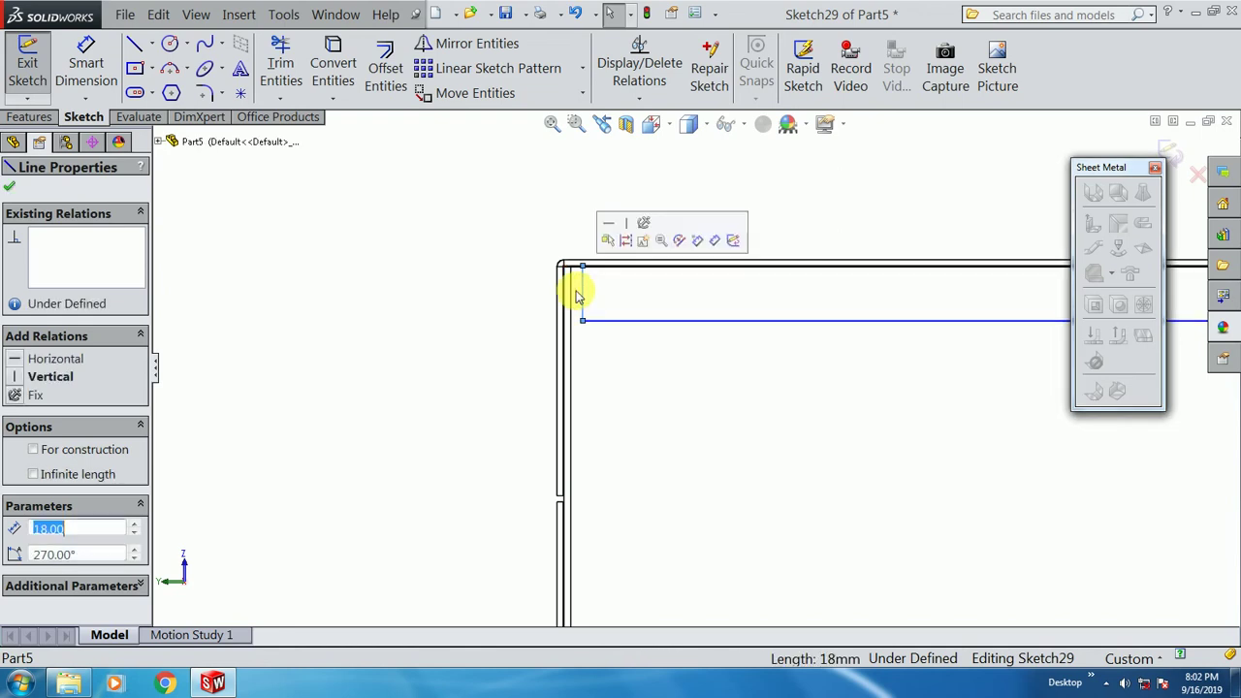
- Make Sketch29's upper end line collinear with the inner edge of the top flap, and finish the sketch
left_click(578, 297, "ctrl")
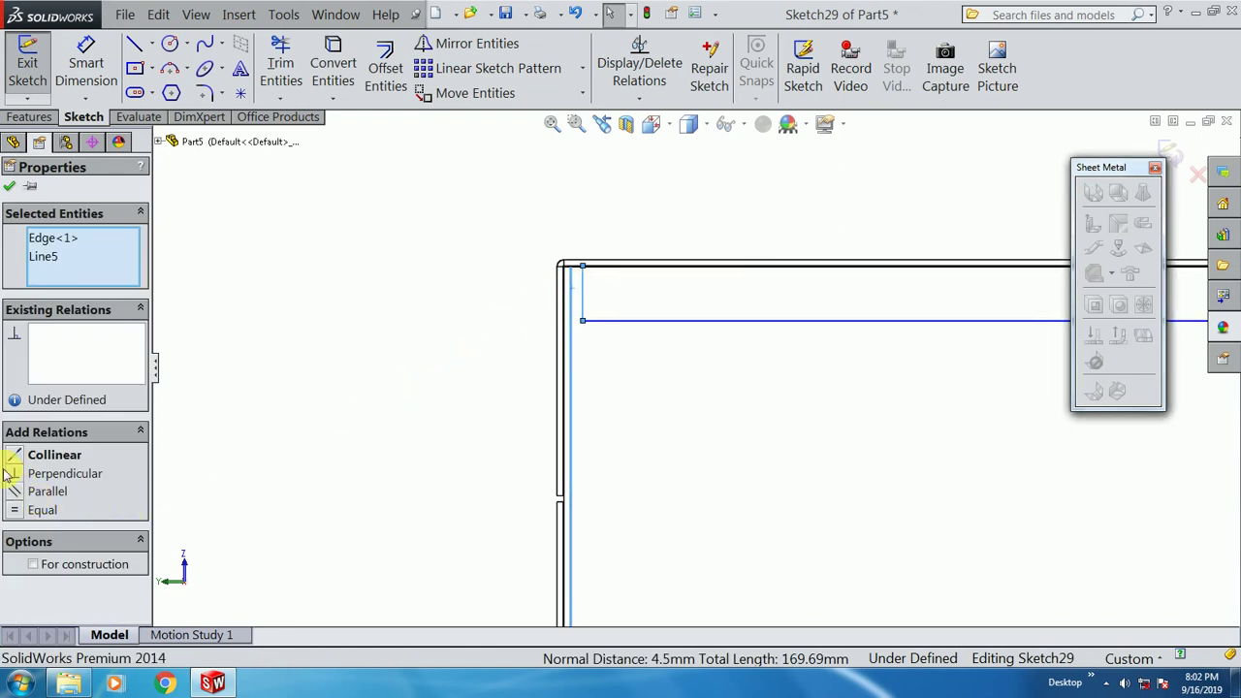
left_click(300, 355)
scroll(695, 367, "up", 3)
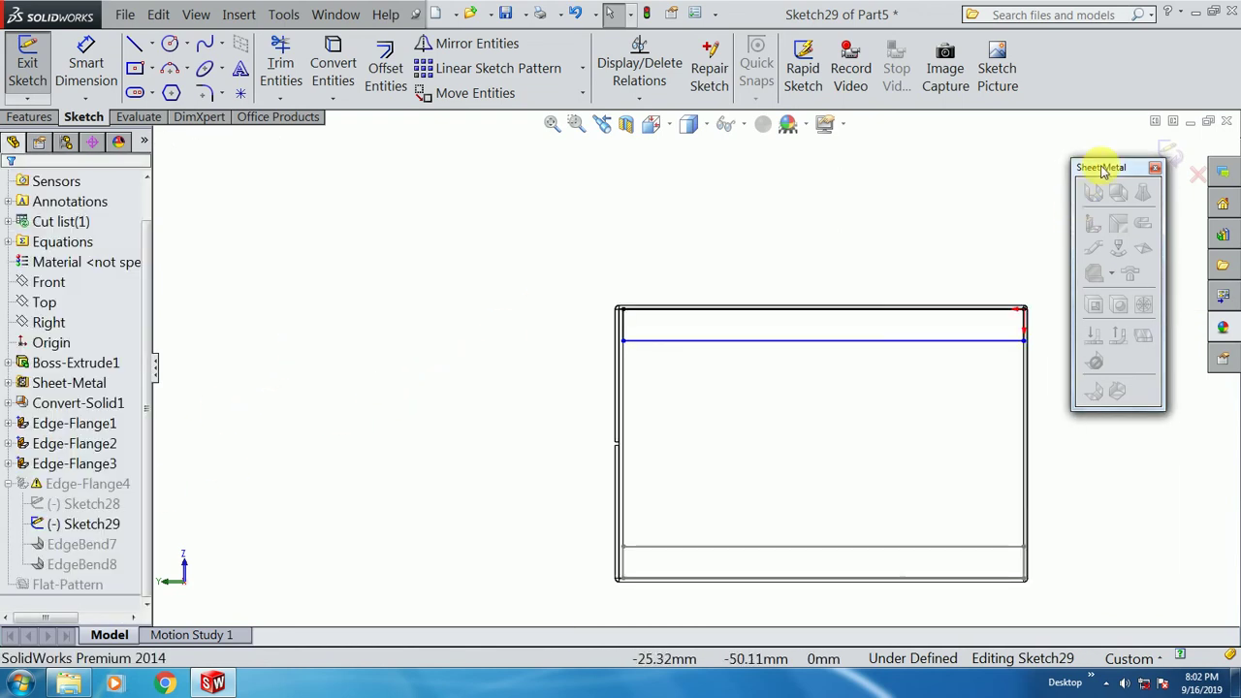
left_click(1172, 153)
middle_click_drag(579, 334, 745, 309)
scroll(799, 372, "down", 2)
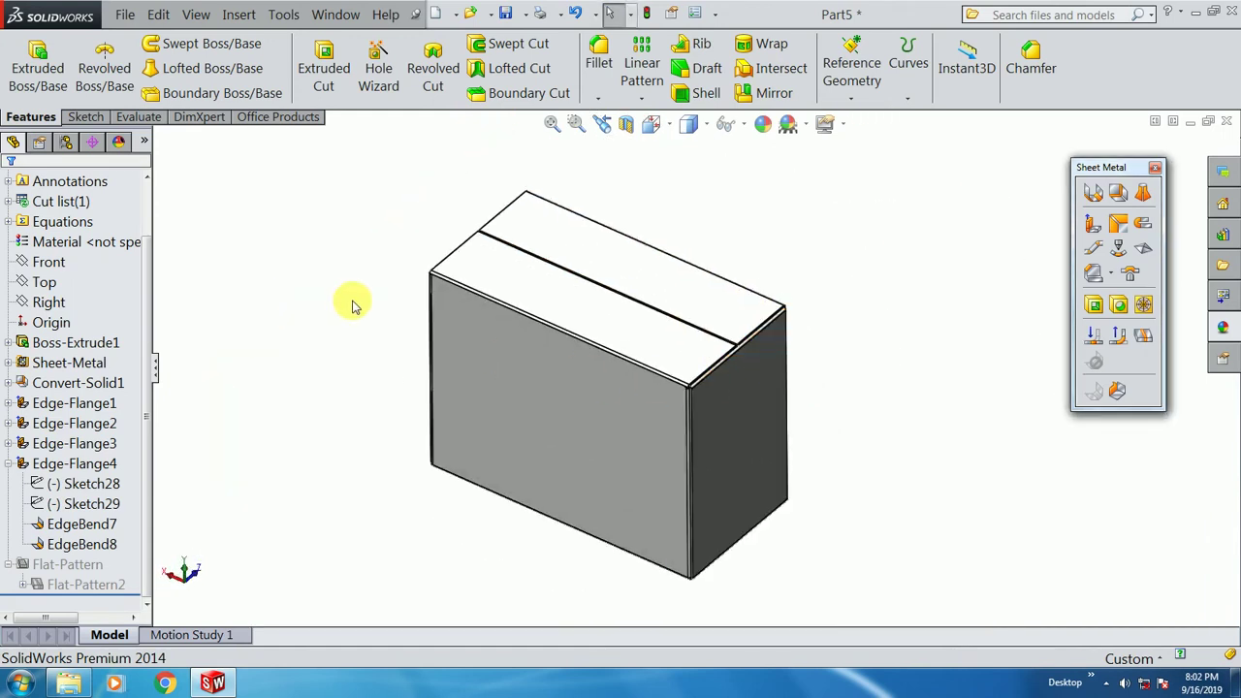
- Unsuppress Flat-Pattern2 to unfold the box, and examine the flattened sheet with its four corner tabs
left_click(8, 464)
left_click(63, 426)
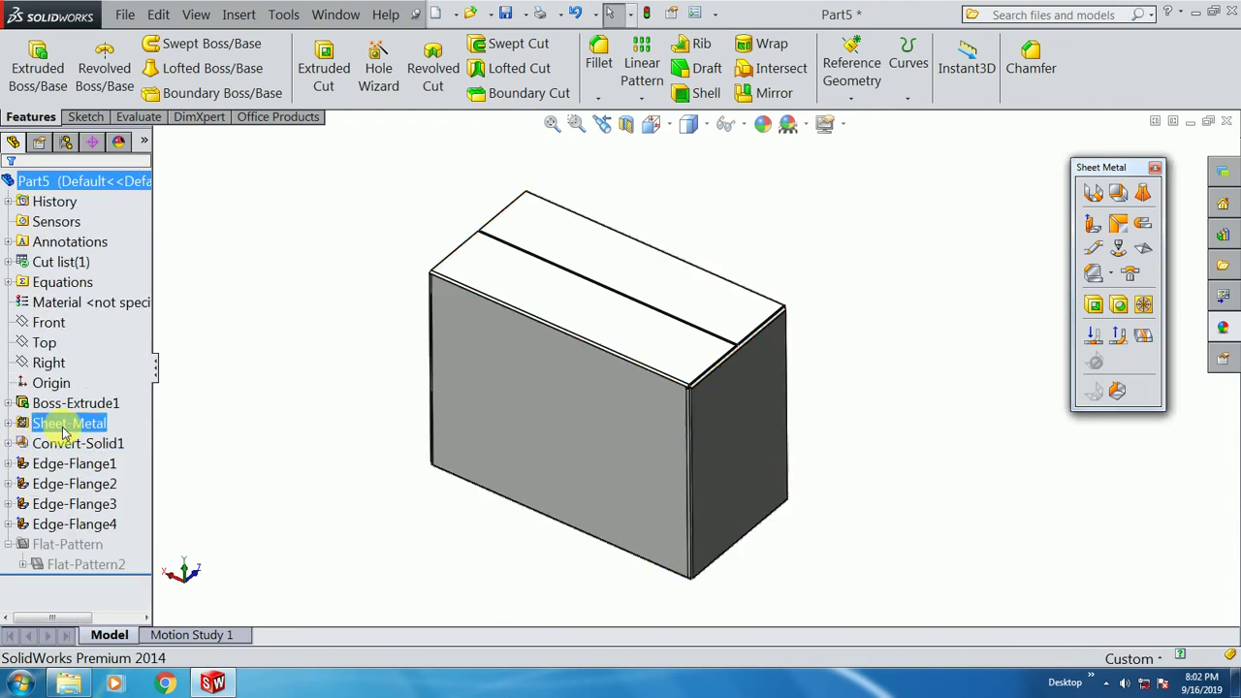
right_click(84, 565)
left_click(92, 268)
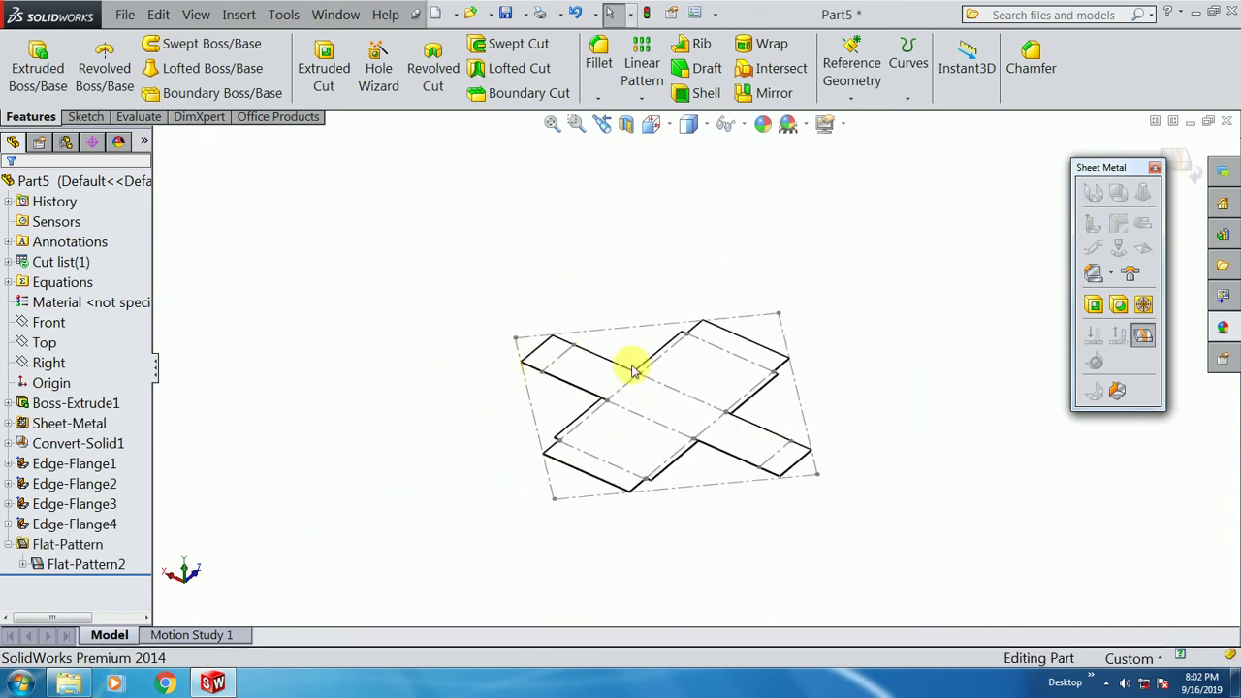
middle_click_drag(640, 411, 707, 403)
- Apply a grey colour to the flattened sheet metal body
right_click(753, 339)
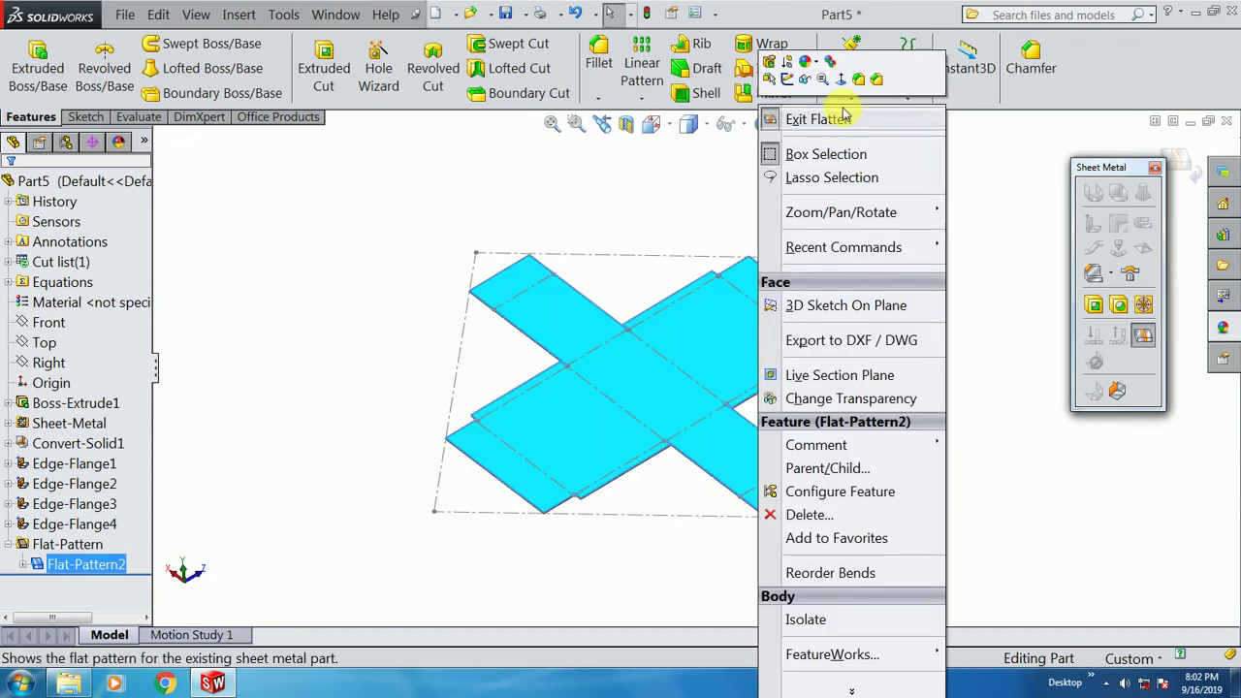
left_click(814, 66)
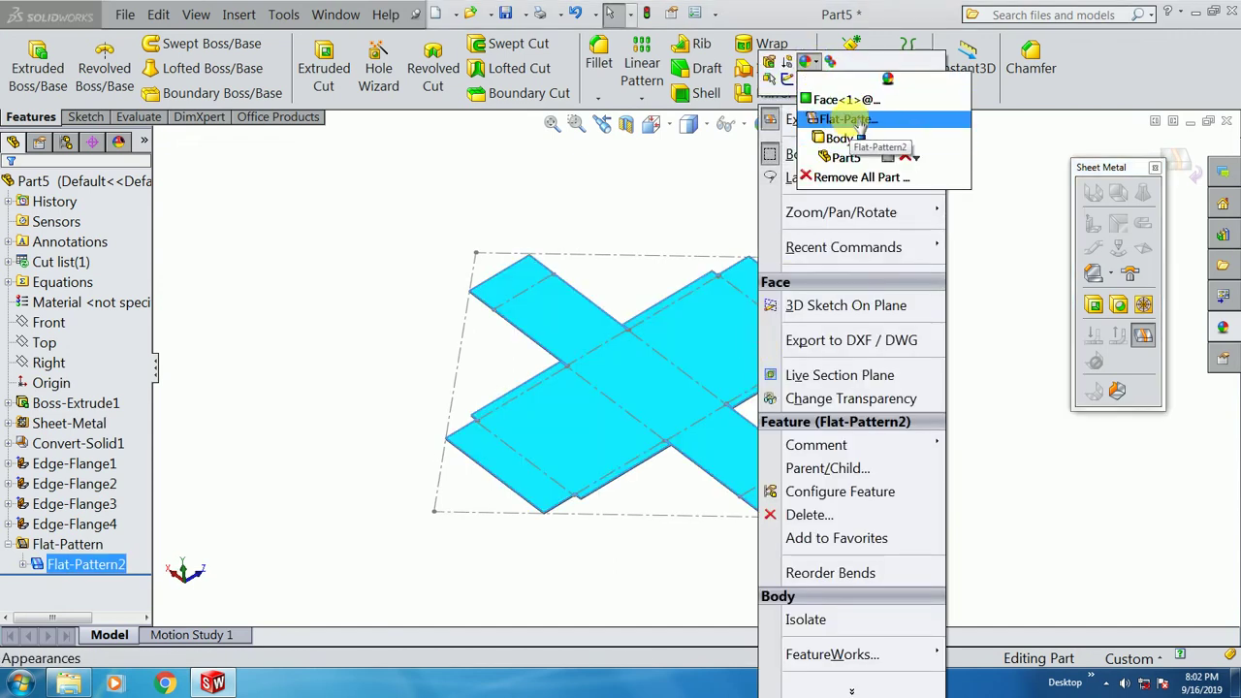
left_click(842, 135)
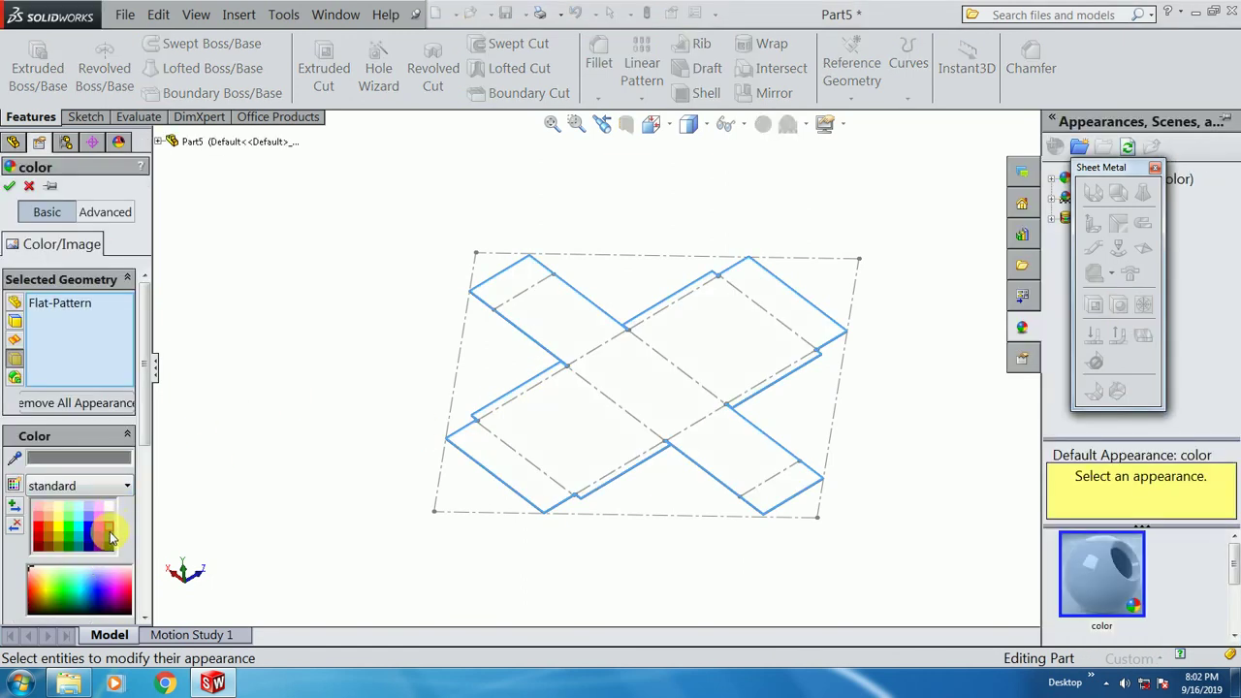
left_click(110, 534)
left_click(10, 187)
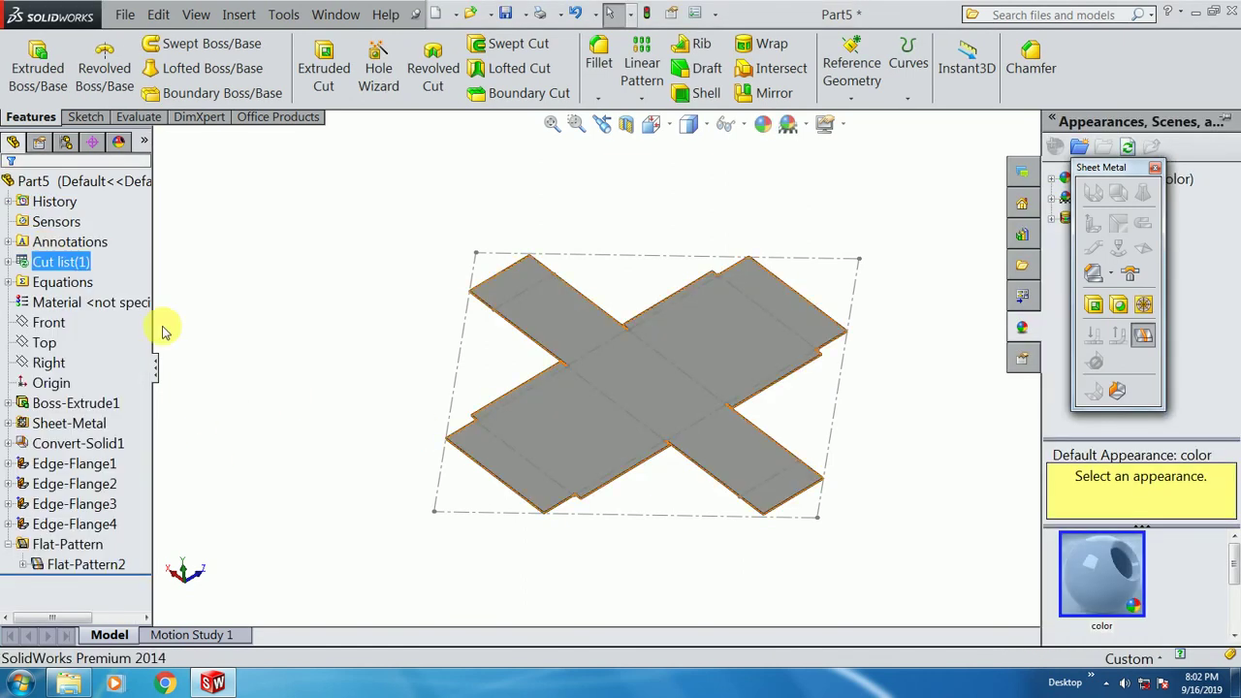
- Suppress Flat-Pattern2 to refold the box, and examine the coloured model
left_click(86, 564)
left_click(103, 527)
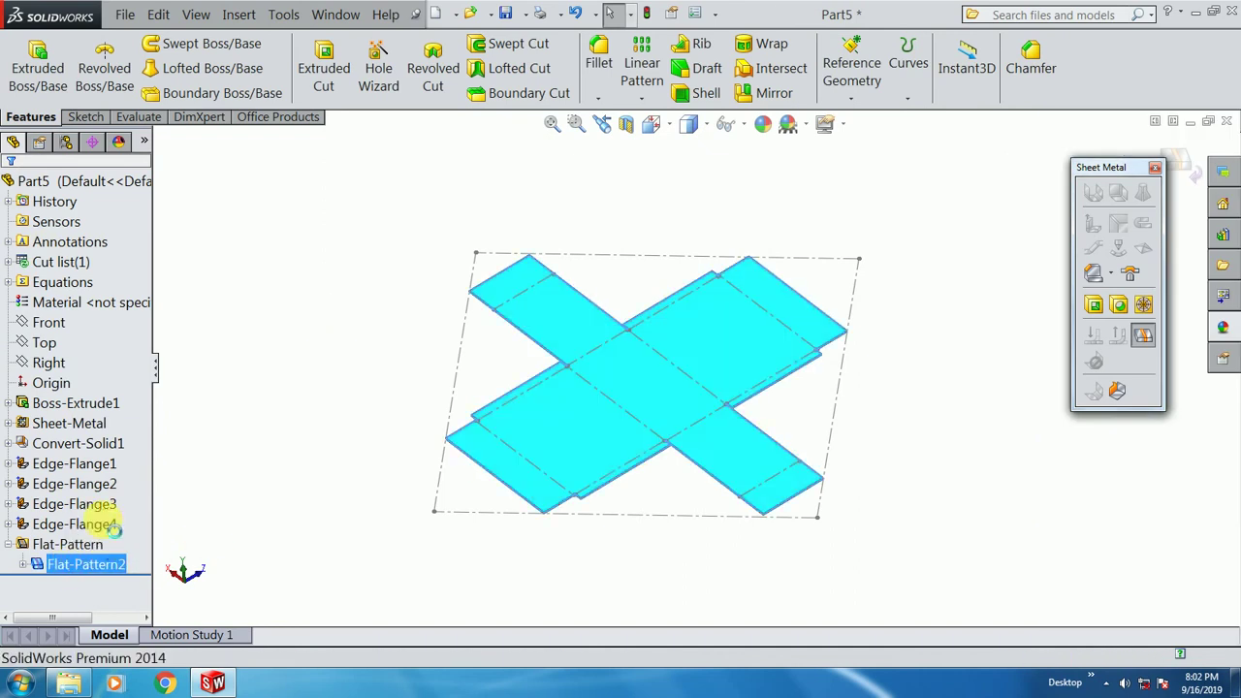
scroll(621, 388, "down", 5)
middle_click_drag(627, 394, 654, 427)
scroll(656, 355, "up", 5)
scroll(641, 448, "down", 3)
scroll(734, 502, "down", 1)
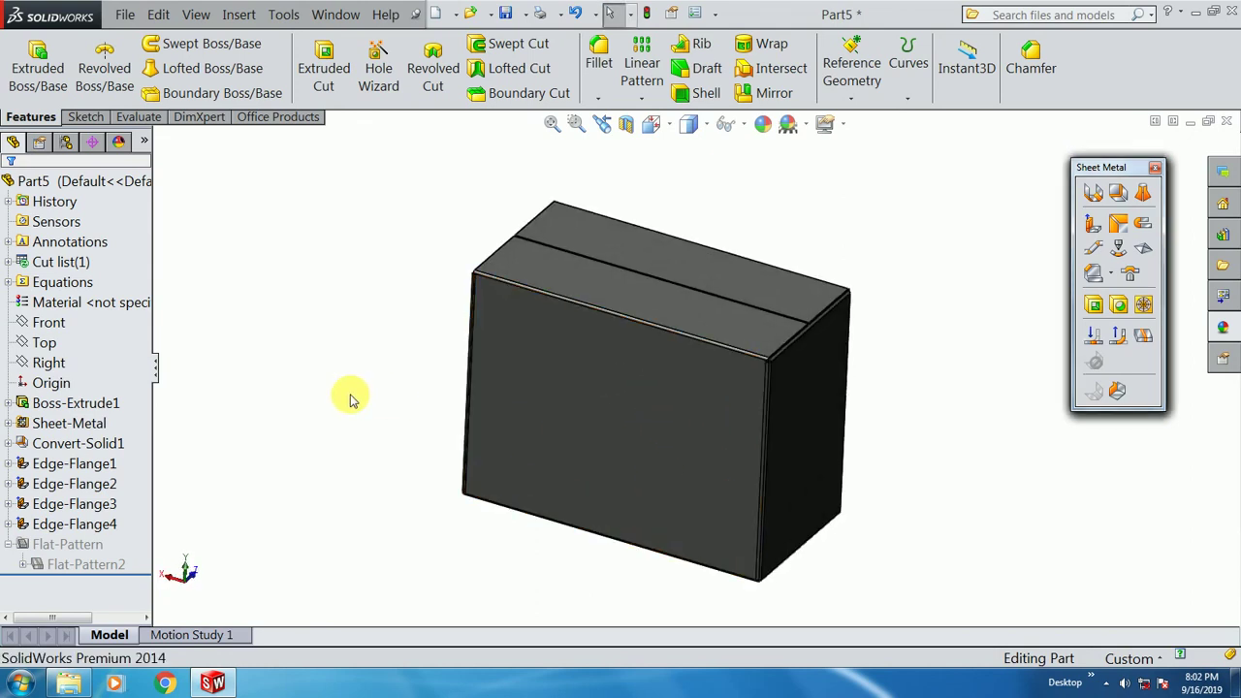